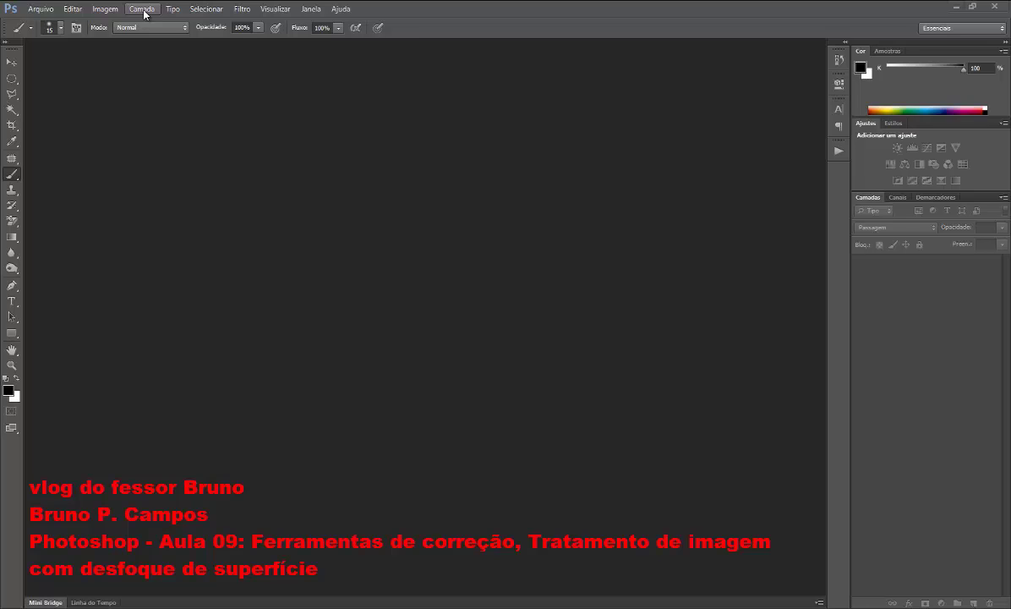
left_click(13, 161)
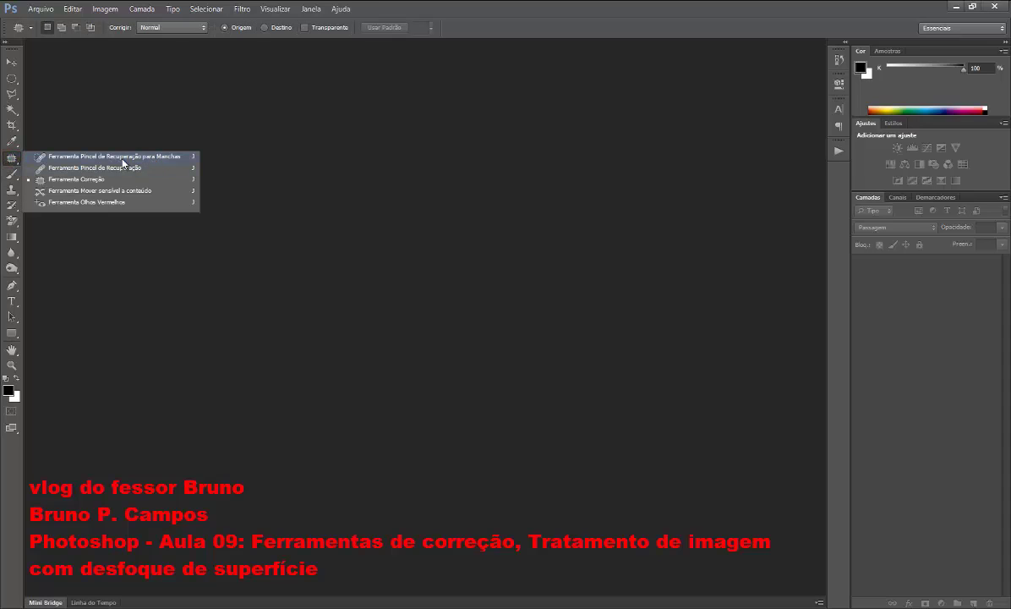
left_click(12, 157)
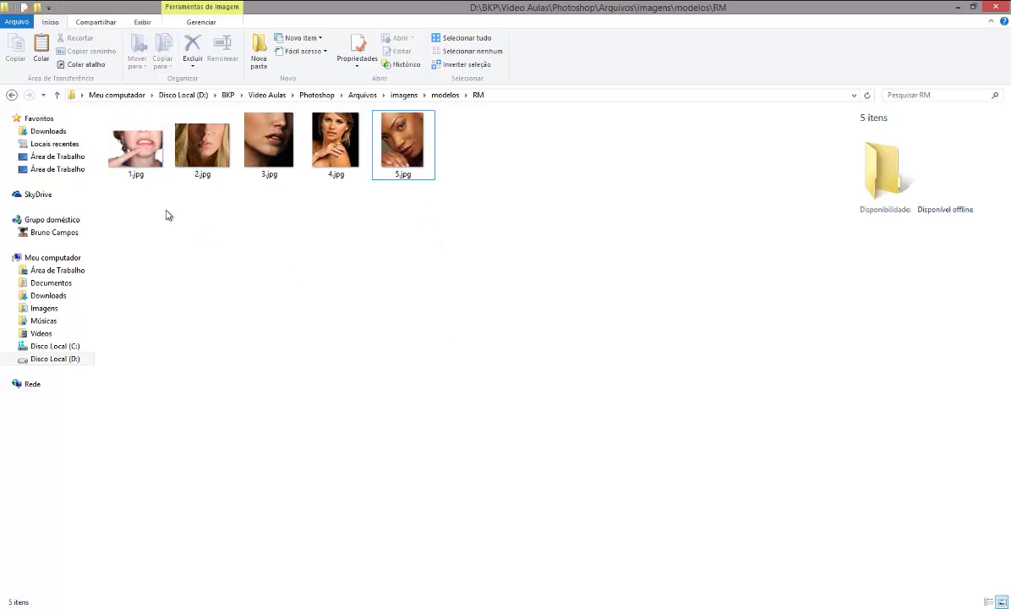
Open the image 1.jpg from the RM folder in Photoshop.
left_click_drag(131, 142, 465, 312)
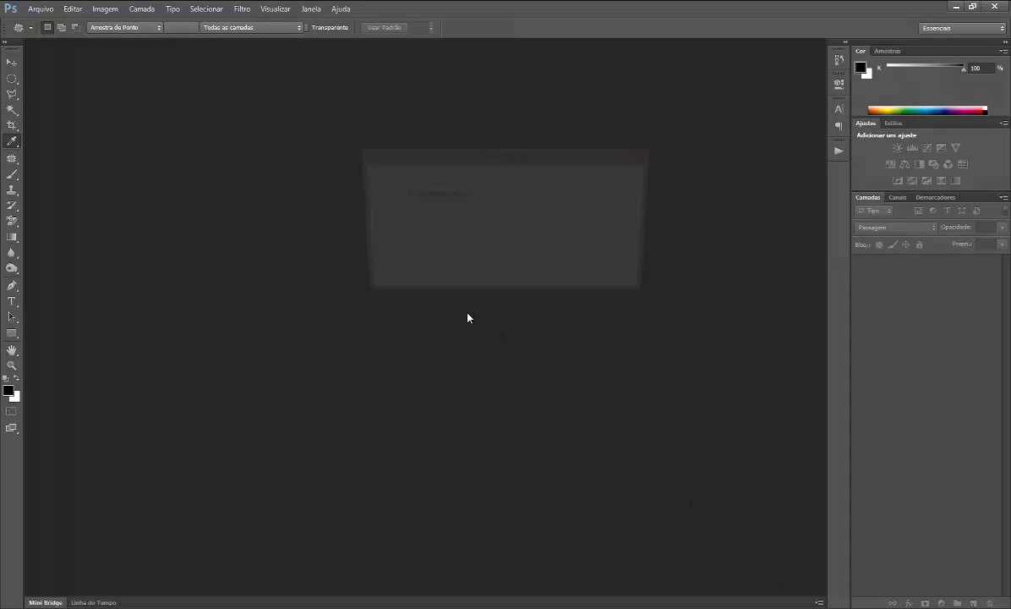
left_click(577, 281)
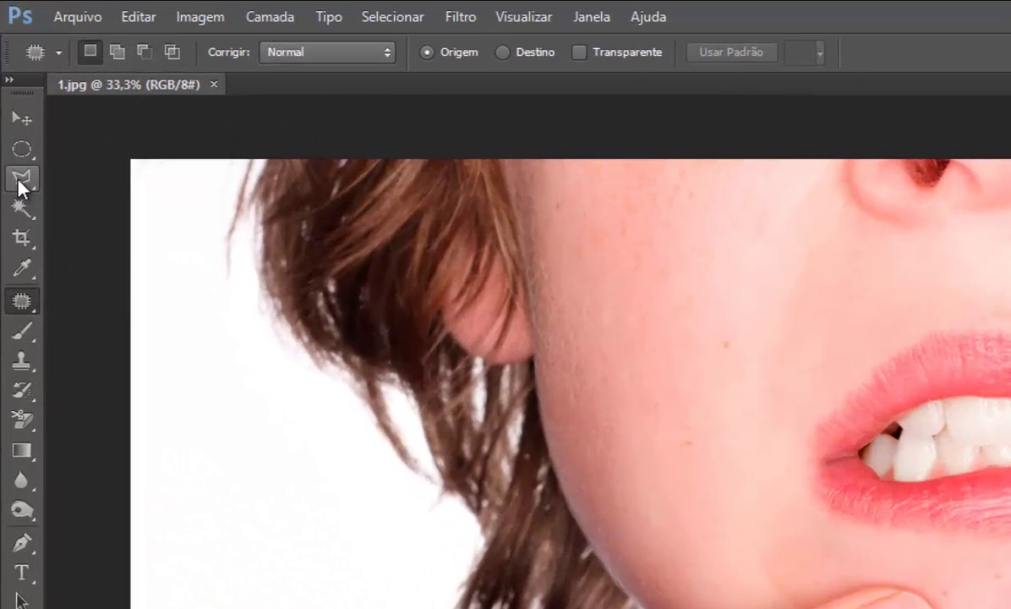
Select the pimple on the chin with an elliptical marquee, fill it using Sensível a conteúdo in Normal mode at 100% opacity, and deselect.
left_click(21, 150)
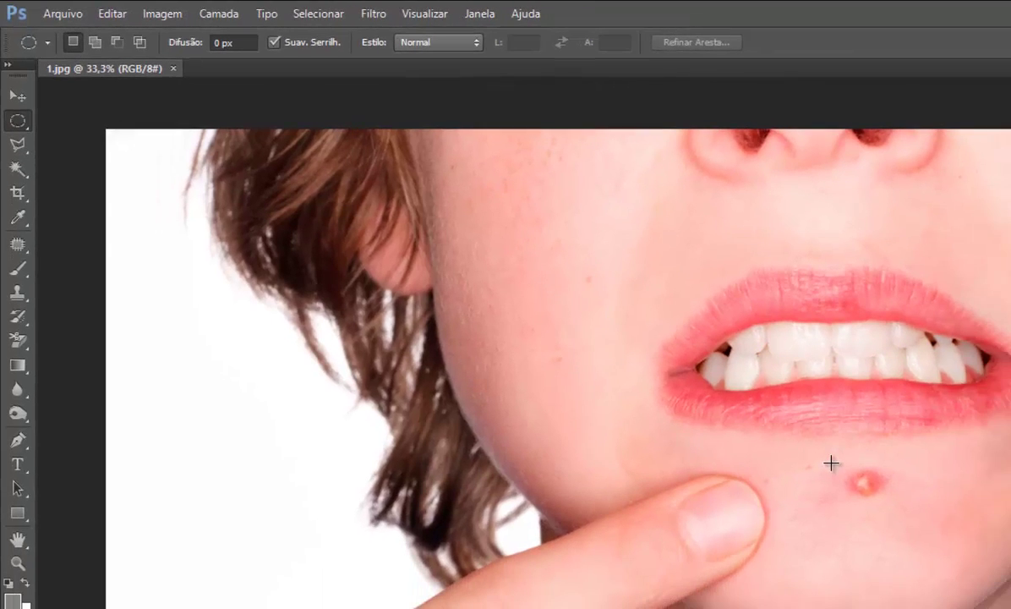
left_click_drag(820, 459, 898, 499)
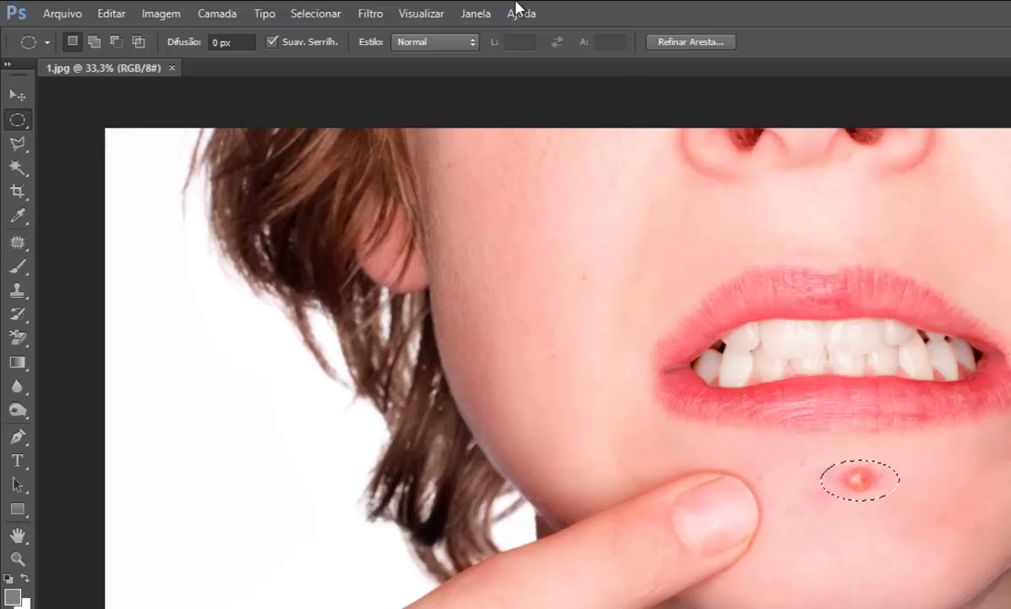
left_click(121, 17)
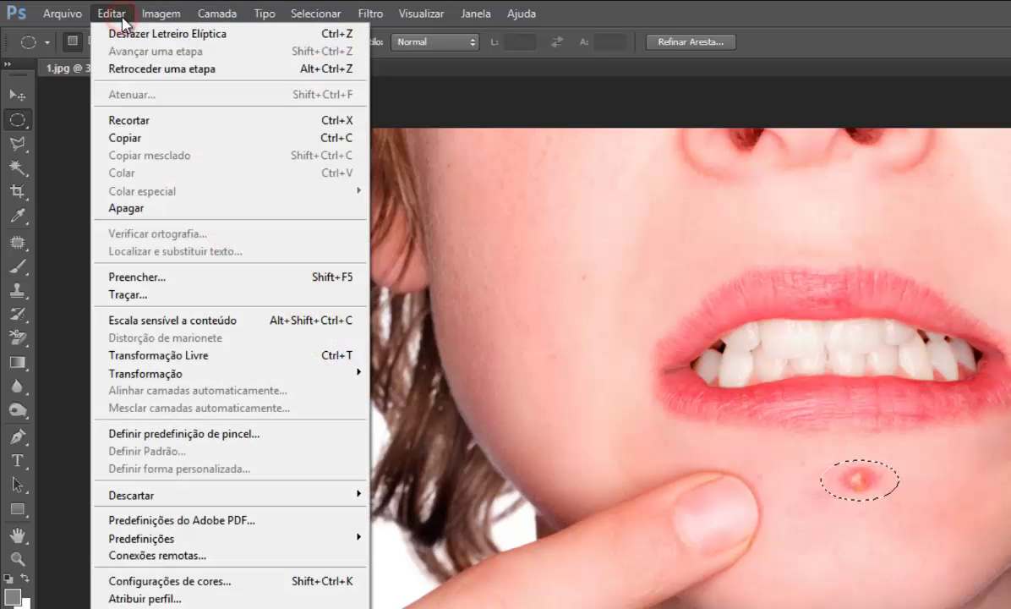
left_click(132, 276)
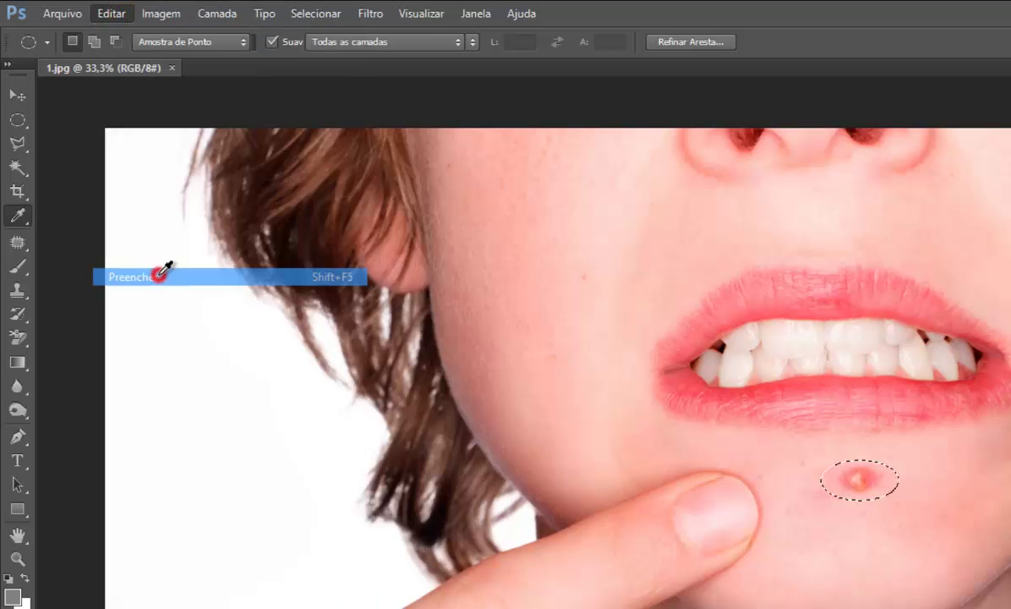
left_click_drag(777, 243, 479, 244)
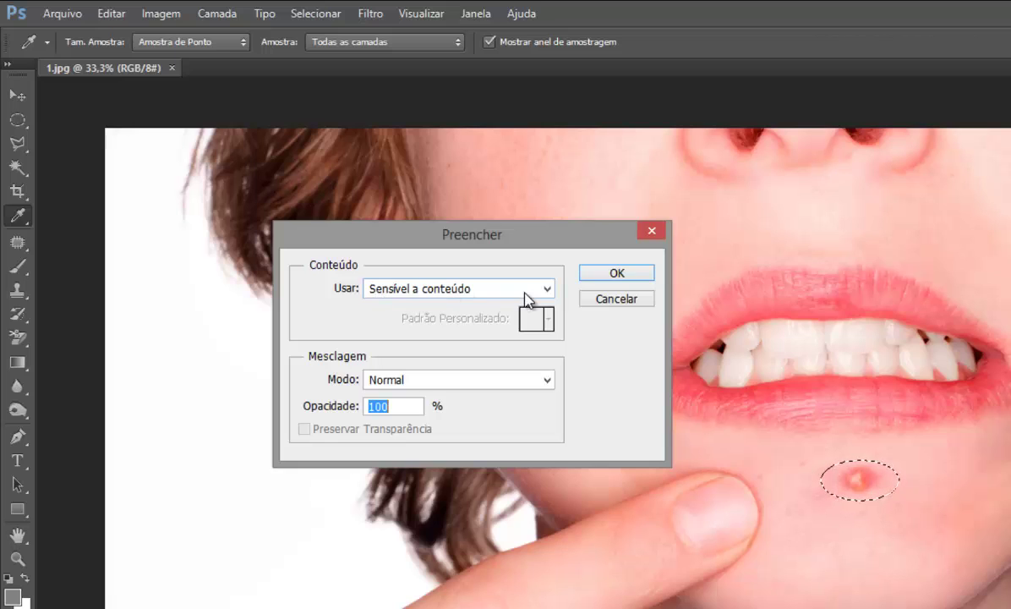
left_click(546, 289)
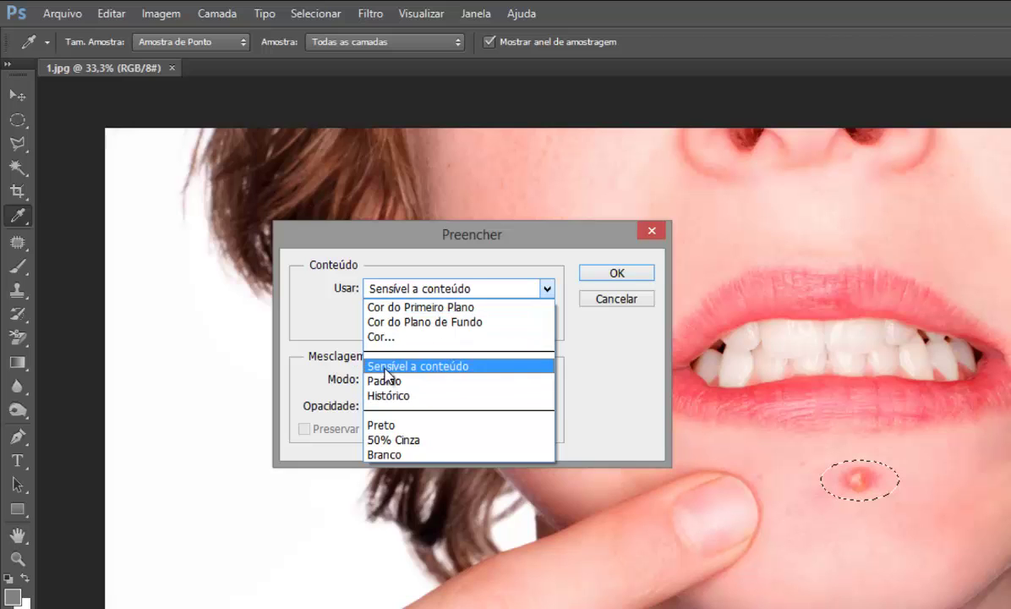
left_click(440, 367)
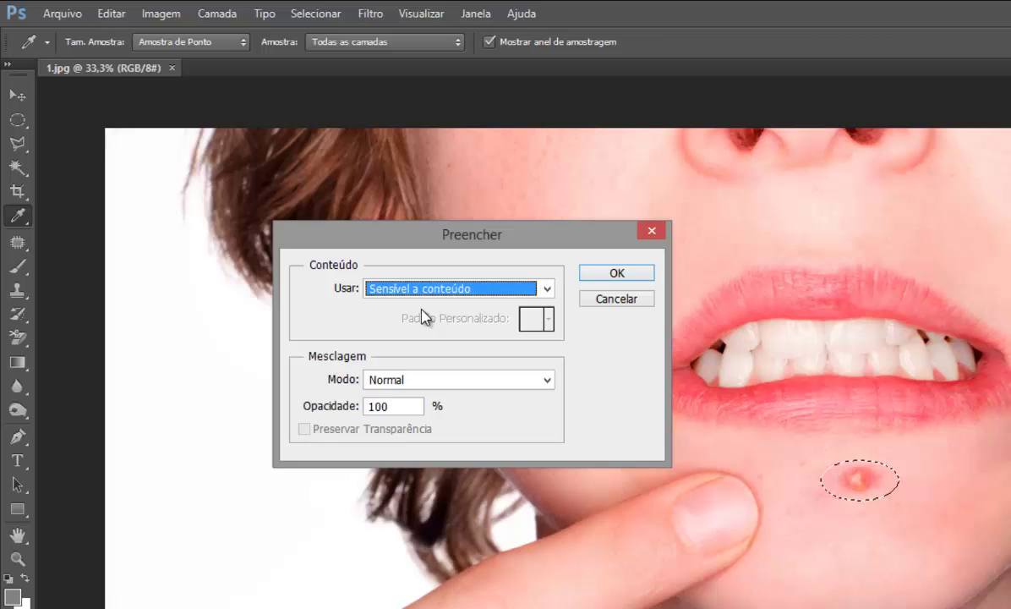
left_click(619, 273)
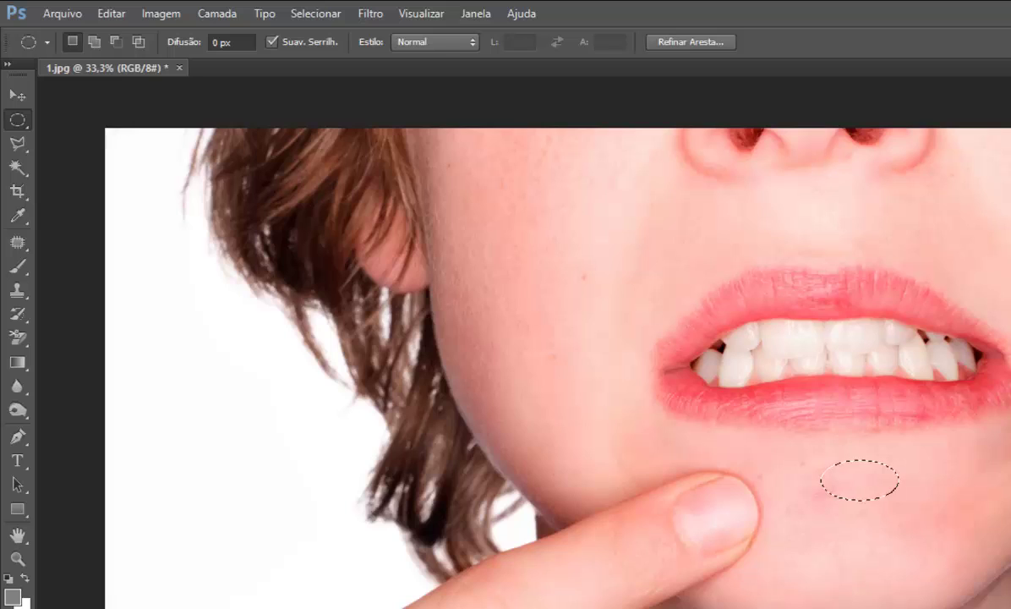
key("ctrl+d")
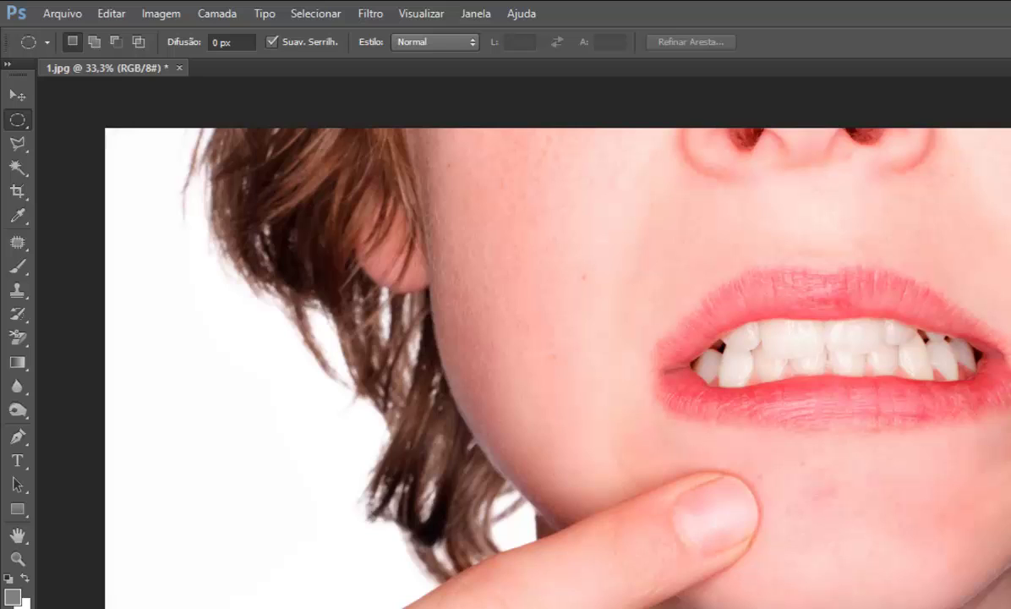
Undo the content-aware fill on the chin pimple and clear the elliptical selection.
key("ctrl+minus")
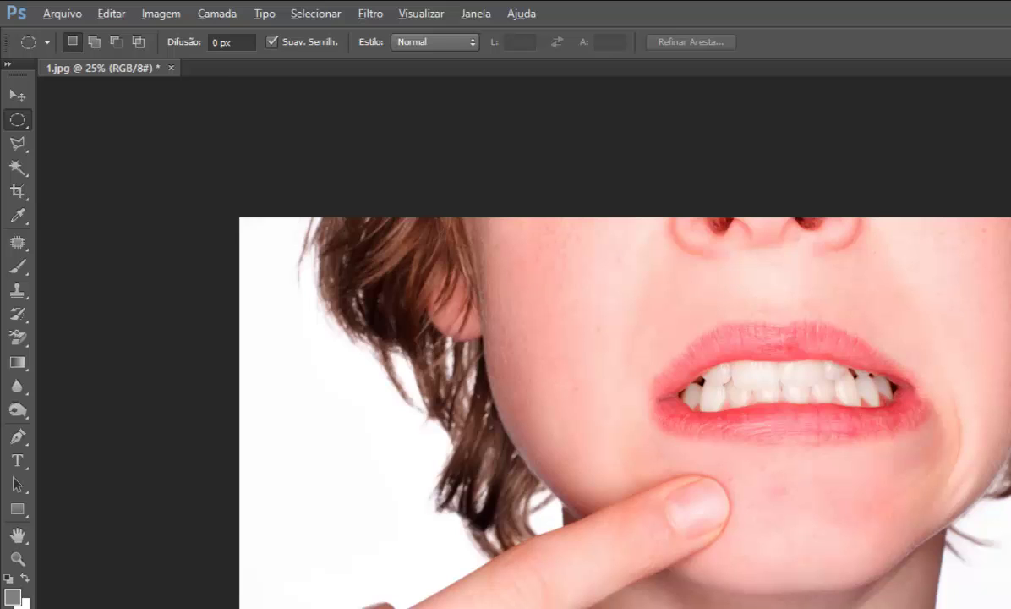
key("alt")
left_click_drag(776, 466, 835, 496)
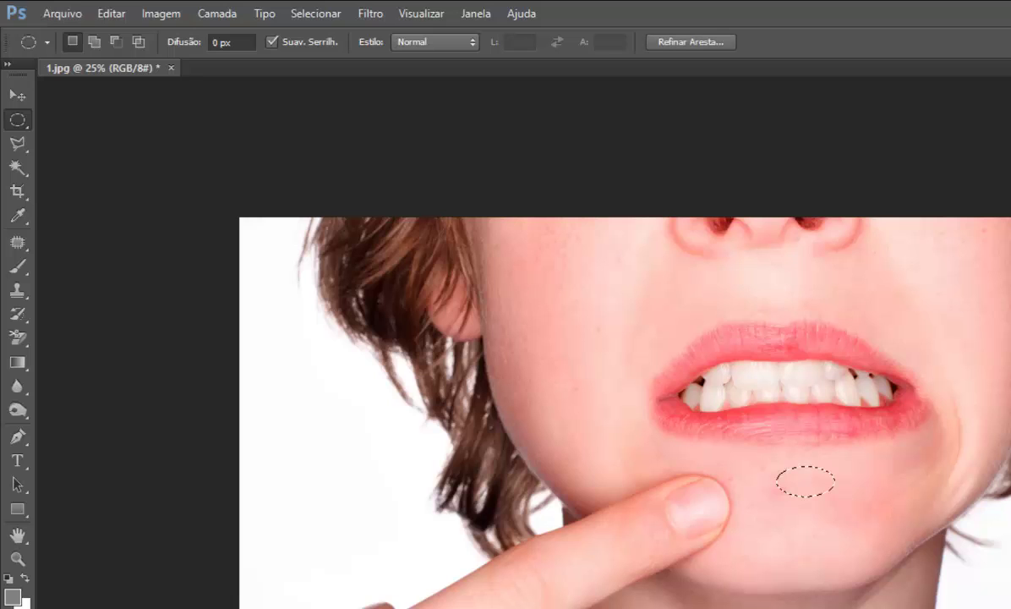
key("ctrl+alt+z")
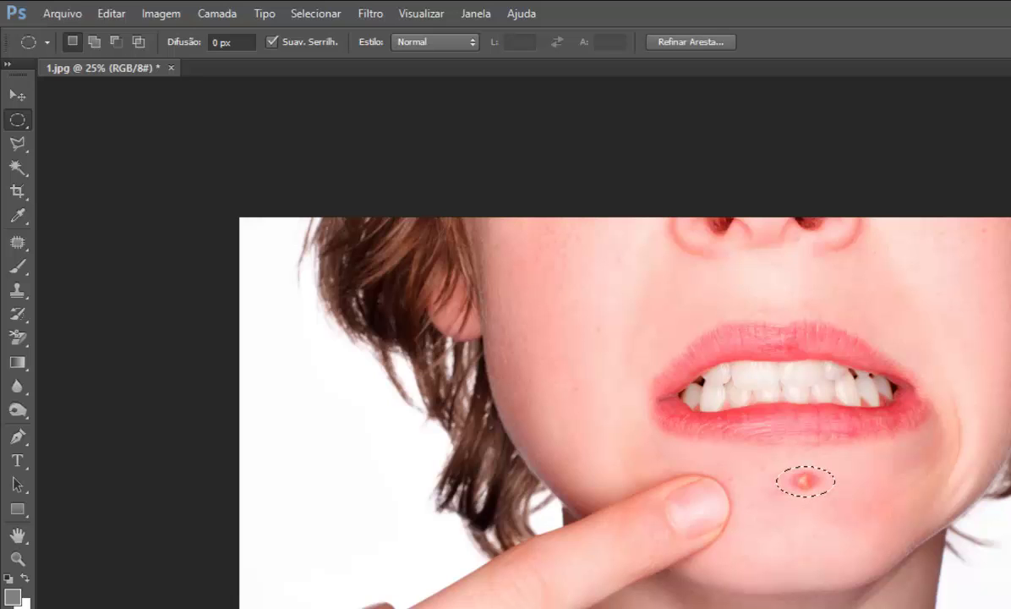
key("ctrl+plus")
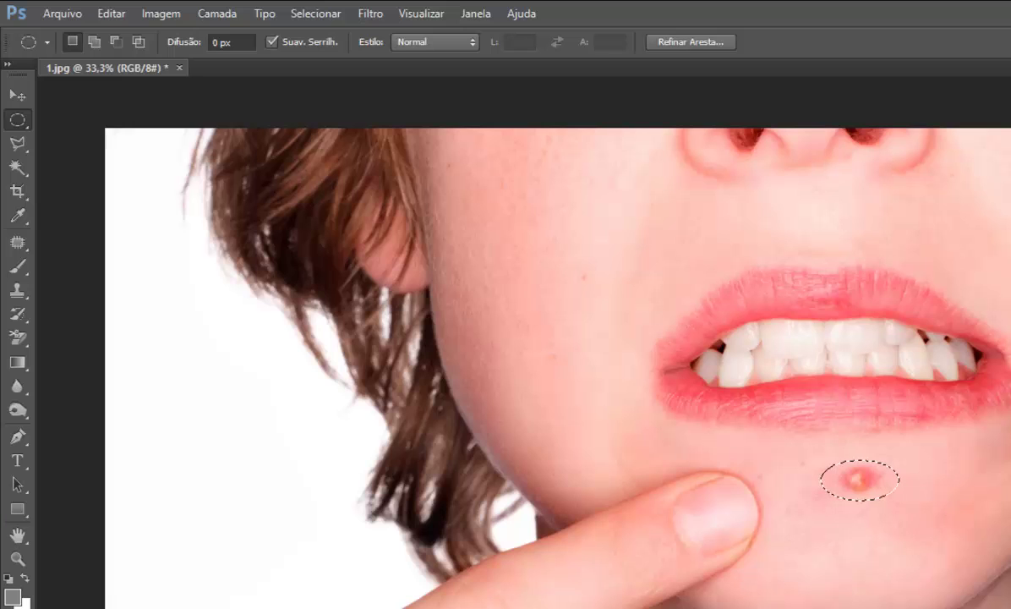
key("ctrl+plus")
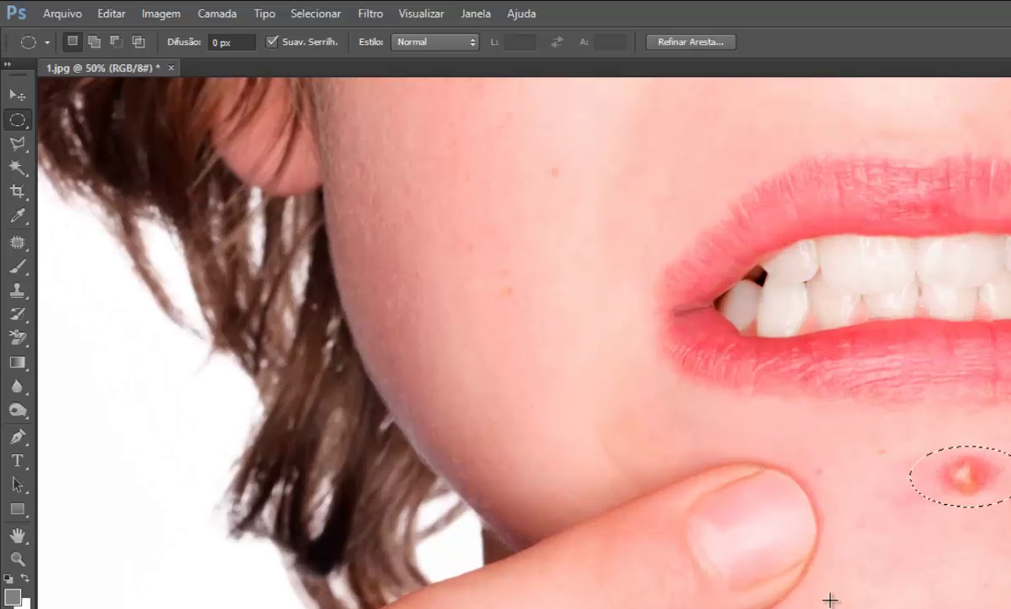
scroll(524, 338, "right", 4)
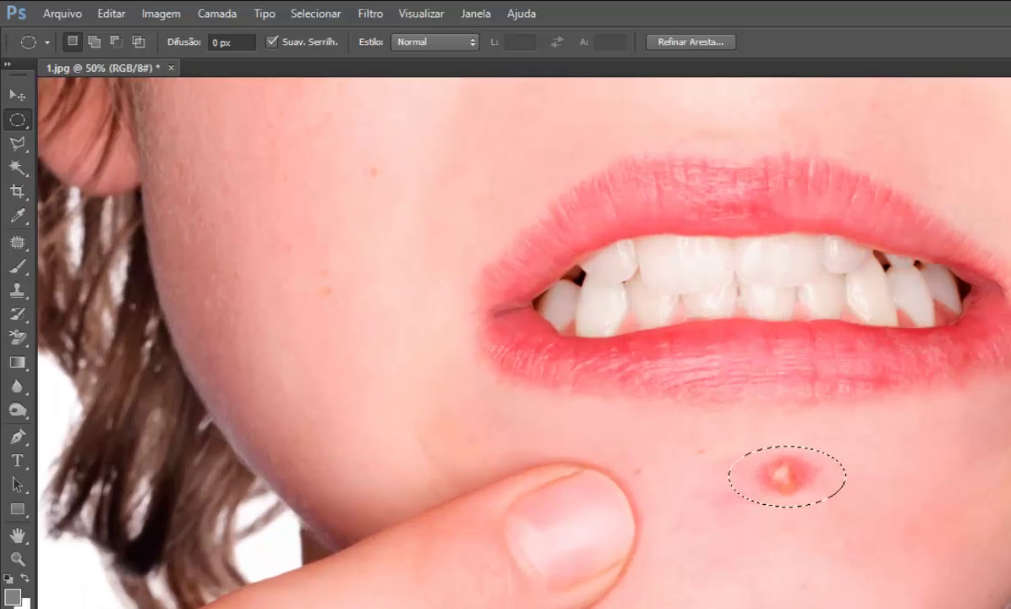
key("ctrl+d")
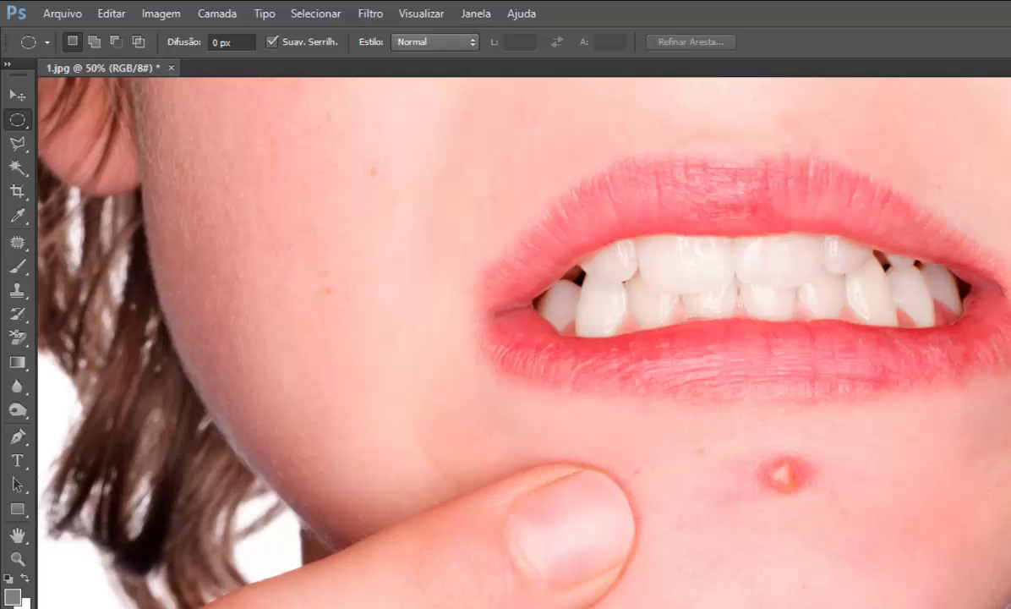
Outline the pimple on the chin with a closed, curved band-shaped Polygonal Lasso selection.
left_click(13, 157)
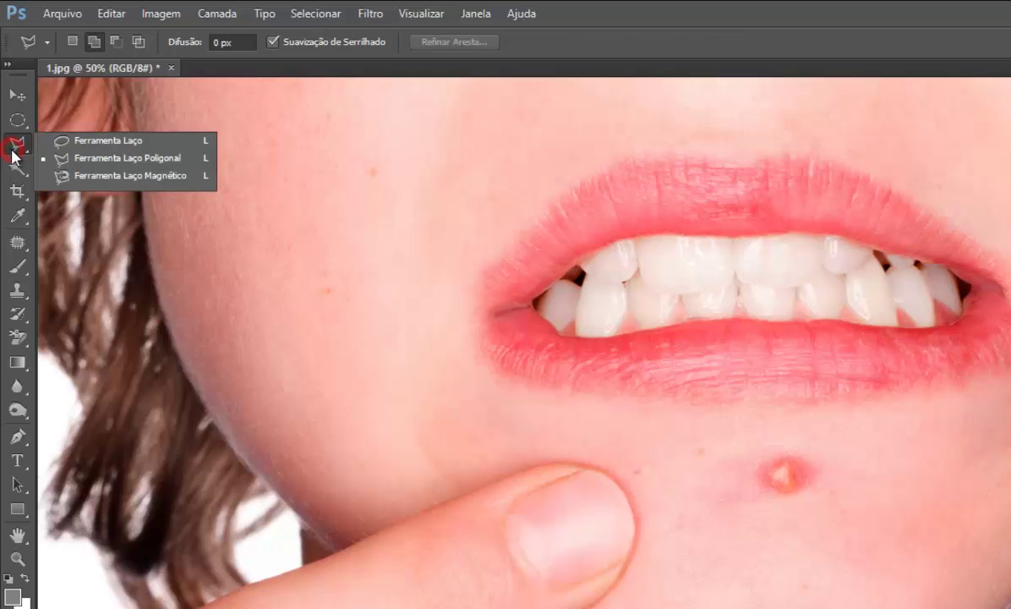
left_click(81, 161)
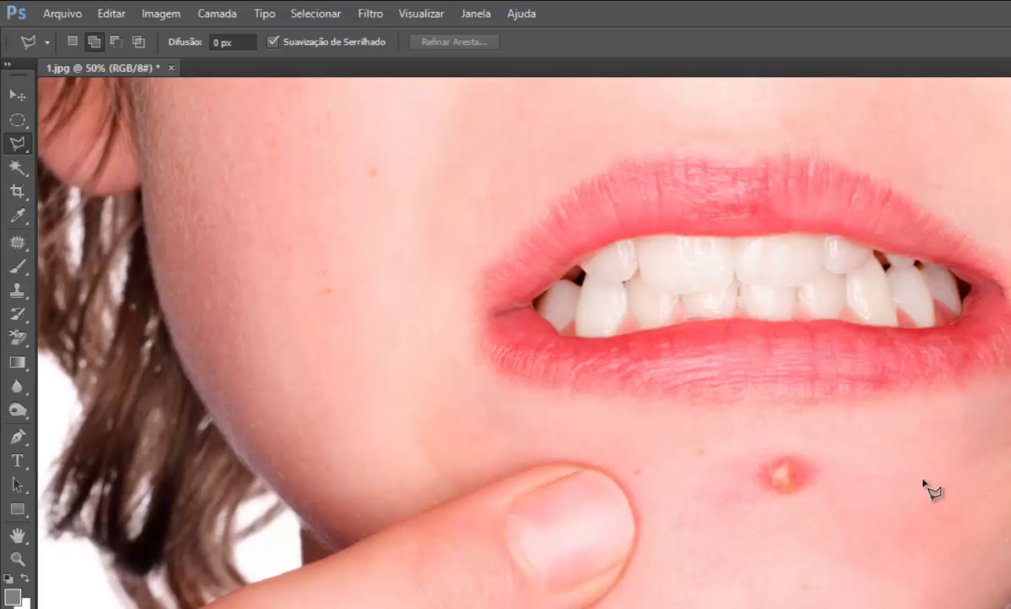
left_click(849, 461)
left_click(808, 446)
mouse_move(808, 447)
left_mouse_down()
mouse_move(710, 455)
mouse_move(721, 516)
mouse_move(797, 500)
mouse_move(847, 513)
mouse_move(862, 485)
left_mouse_up()
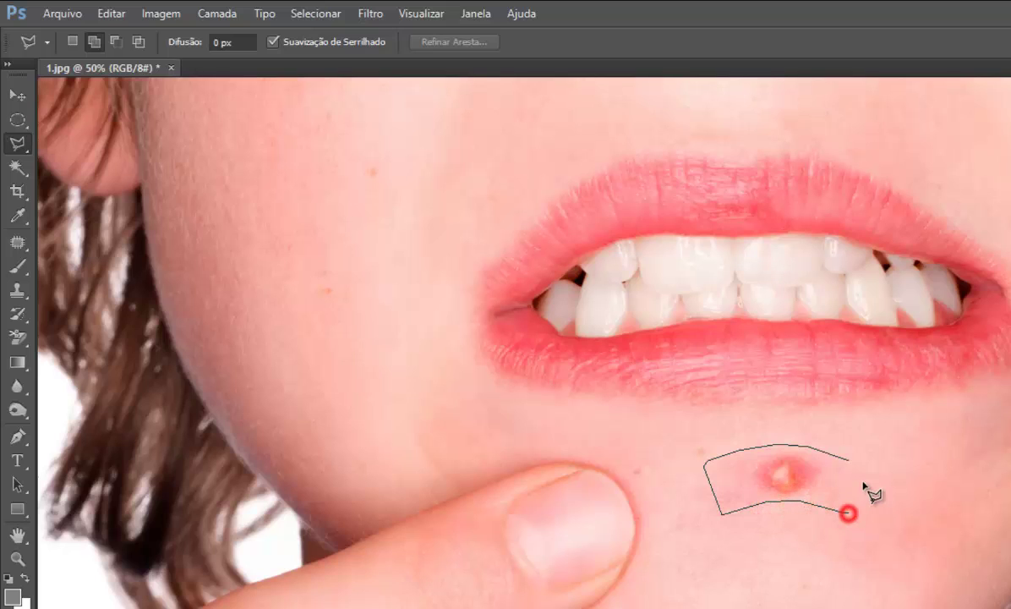
left_click(862, 472)
left_click(850, 463)
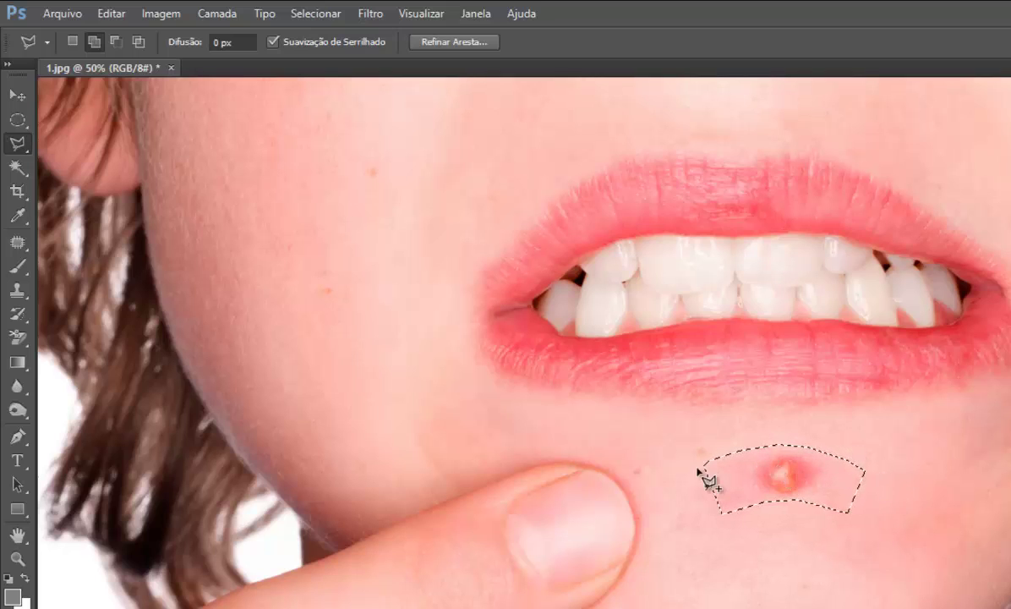
Fill the lasso selection using Sensível a conteúdo in Normal mode at 100% opacity, and deselect.
left_click(110, 11)
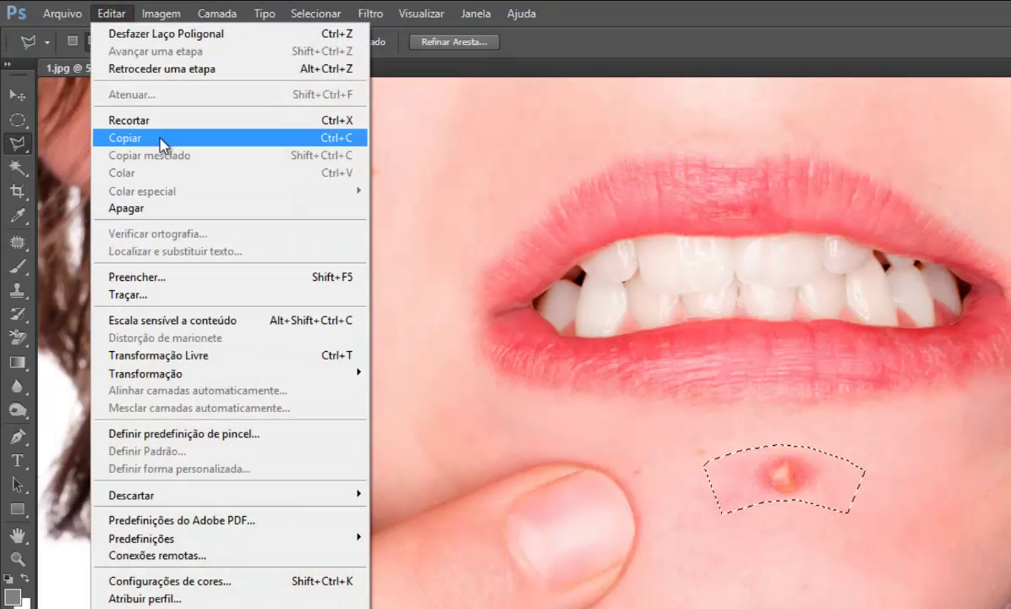
left_click(169, 277)
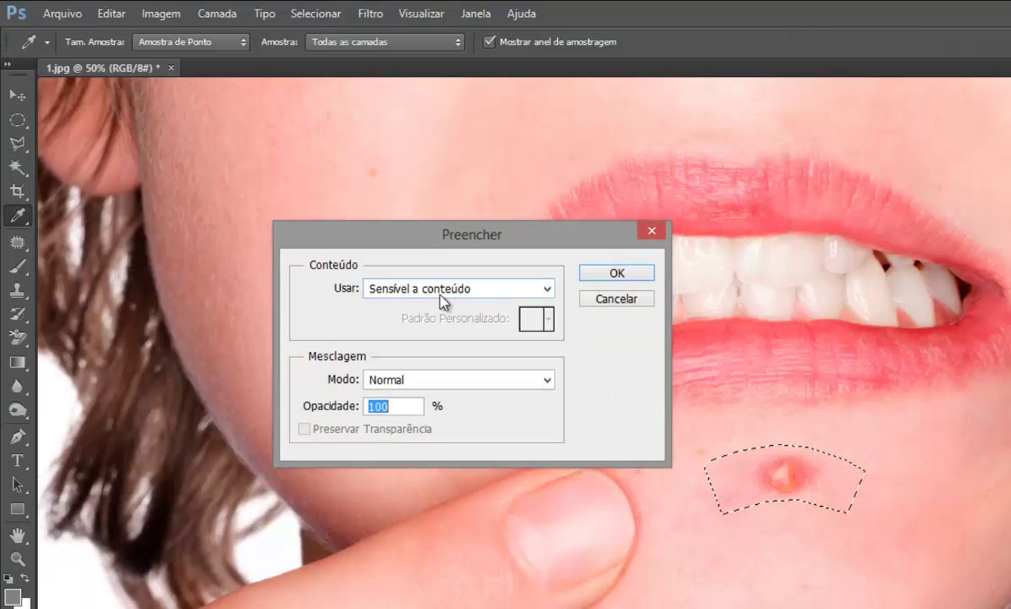
left_click(621, 279)
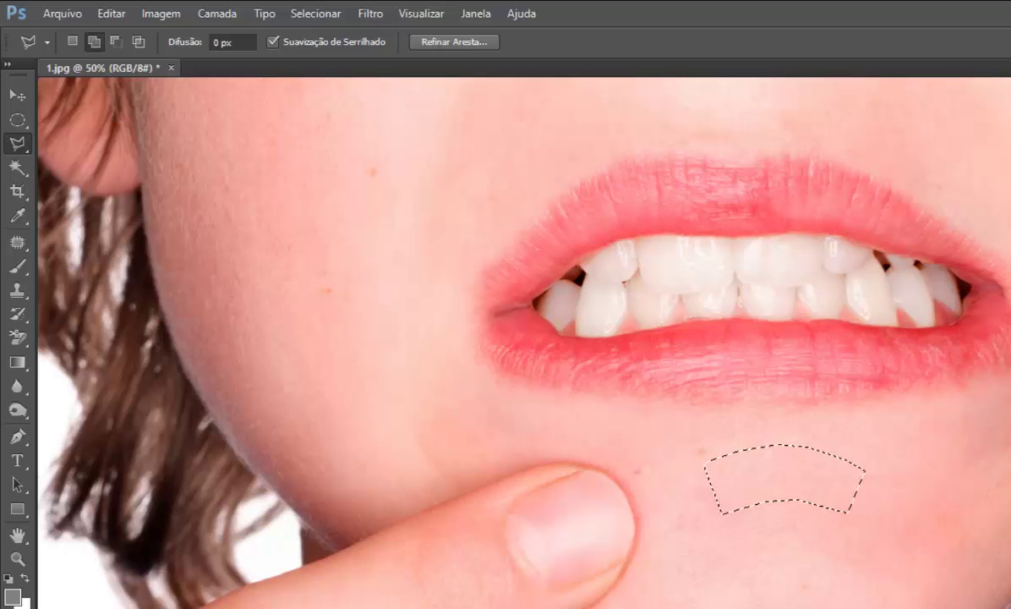
key("ctrl+d")
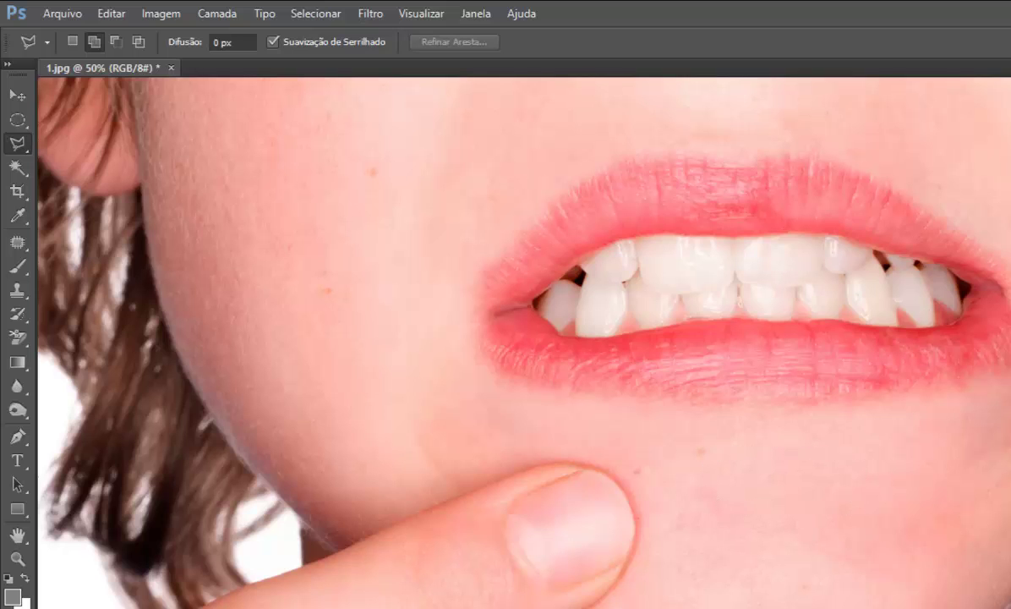
Undo the fill made inside the lasso outline on the chin and clear that selection.
key("ctrl+minus")
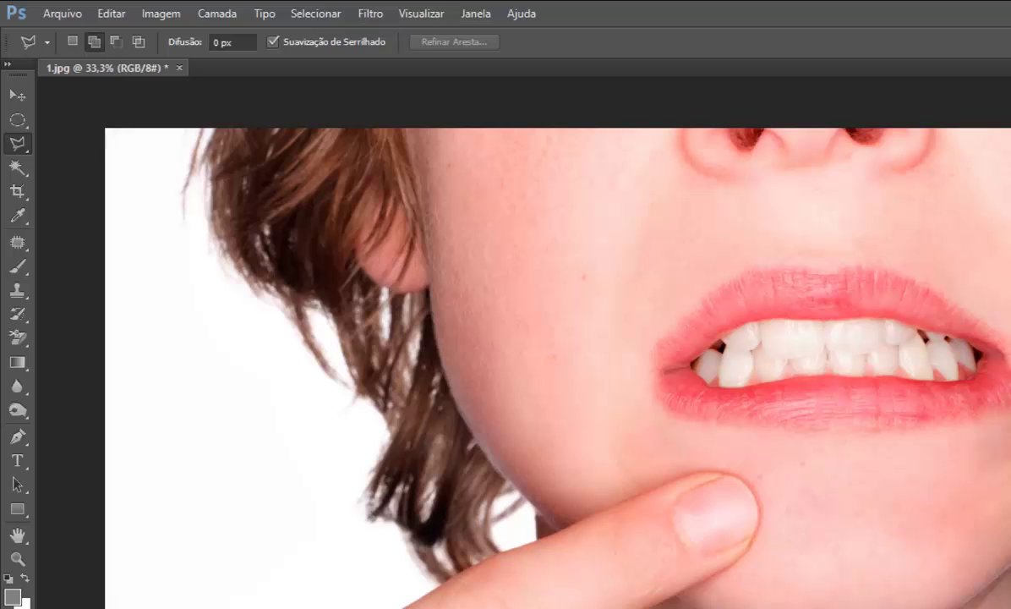
left_click(806, 470)
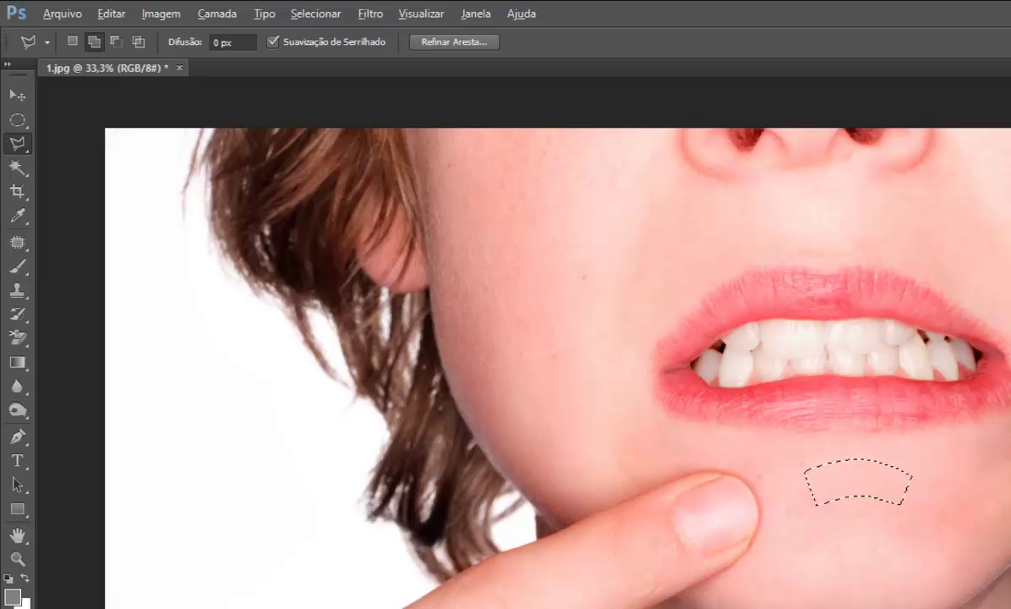
key("ctrl+z")
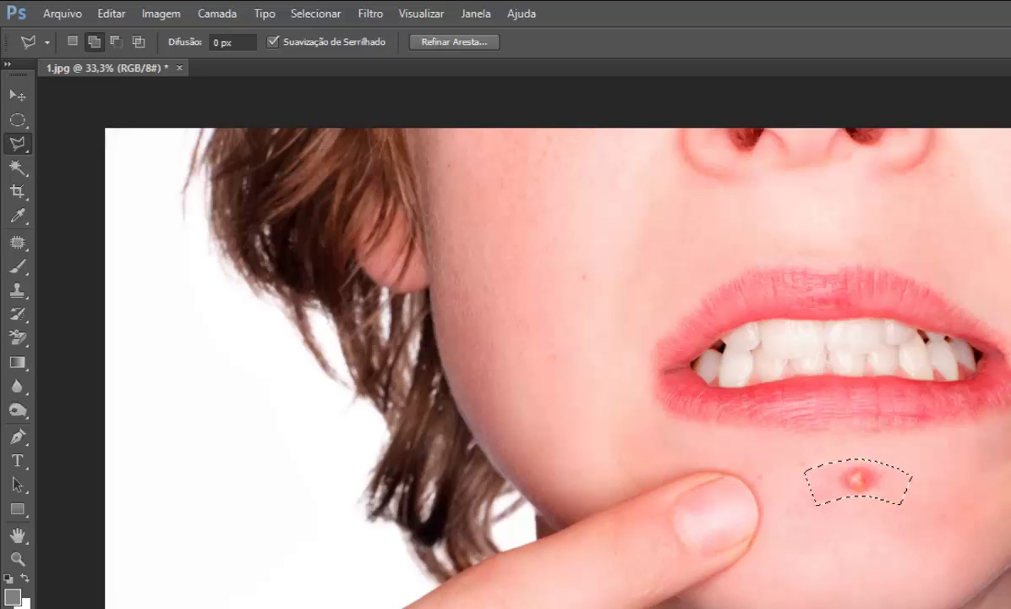
key("ctrl+d")
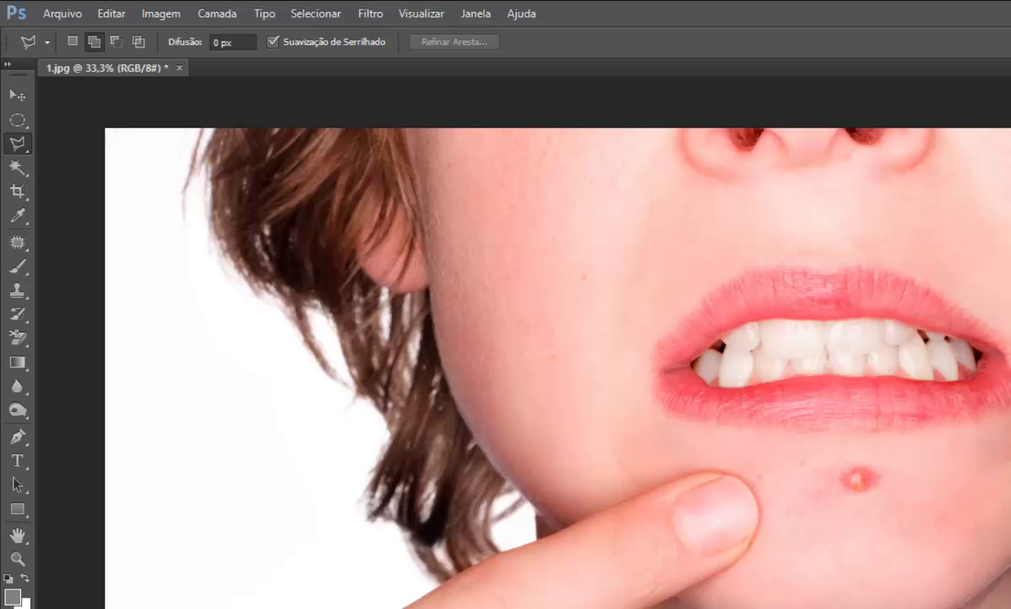
Select the chin pimple with a small elliptical marquee using 0 px feather (Difusão).
scroll(650, 486, "up", 1)
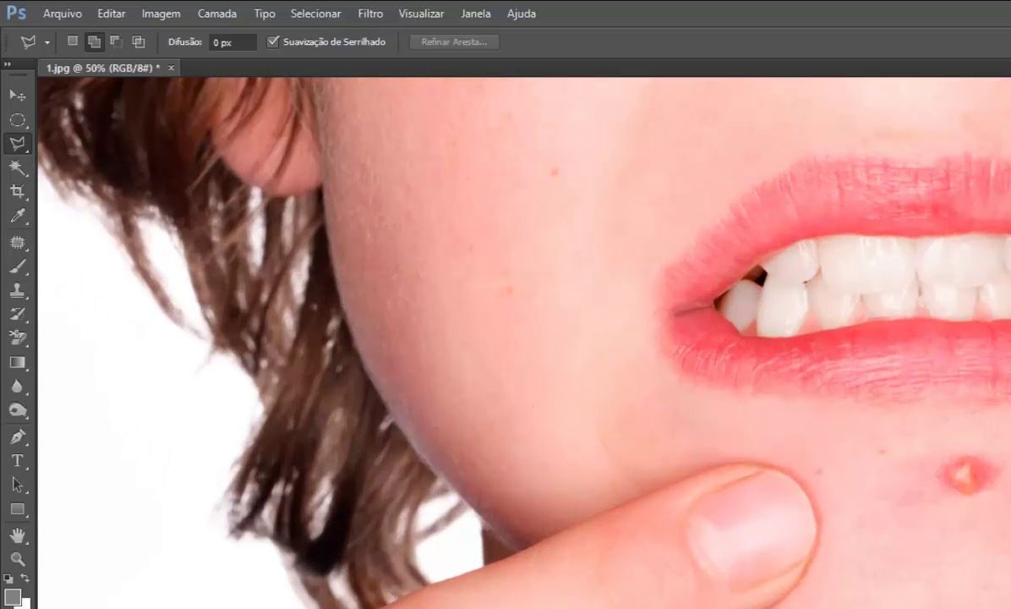
scroll(524, 343, "left", 3)
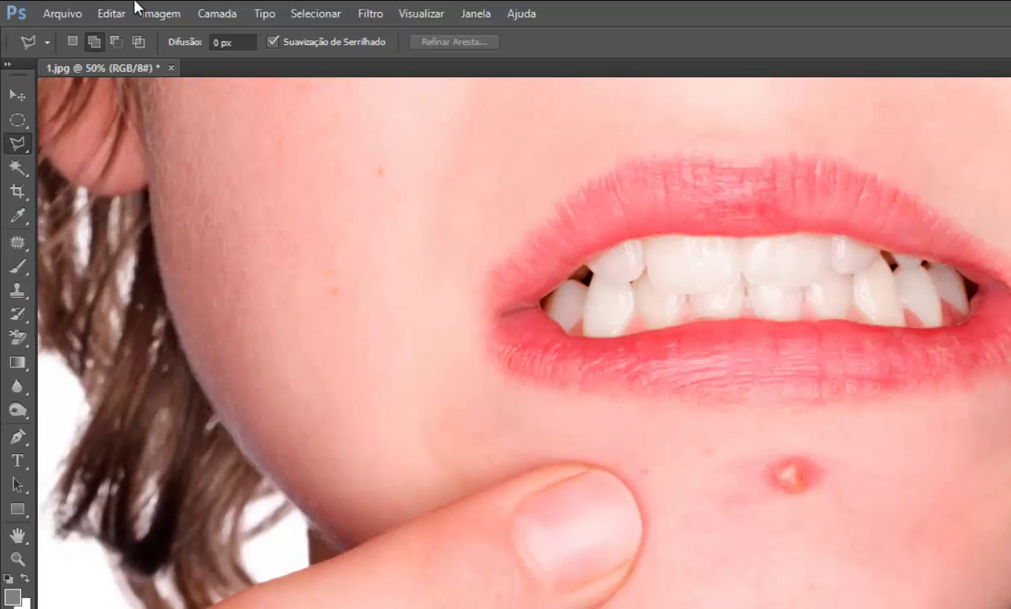
left_click(17, 120)
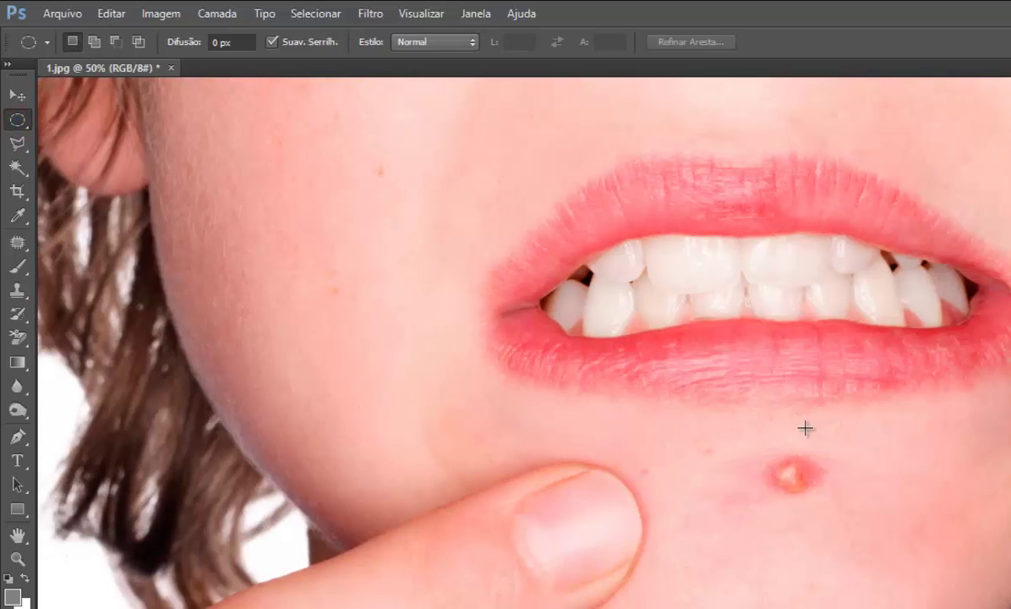
left_click_drag(748, 449, 842, 501)
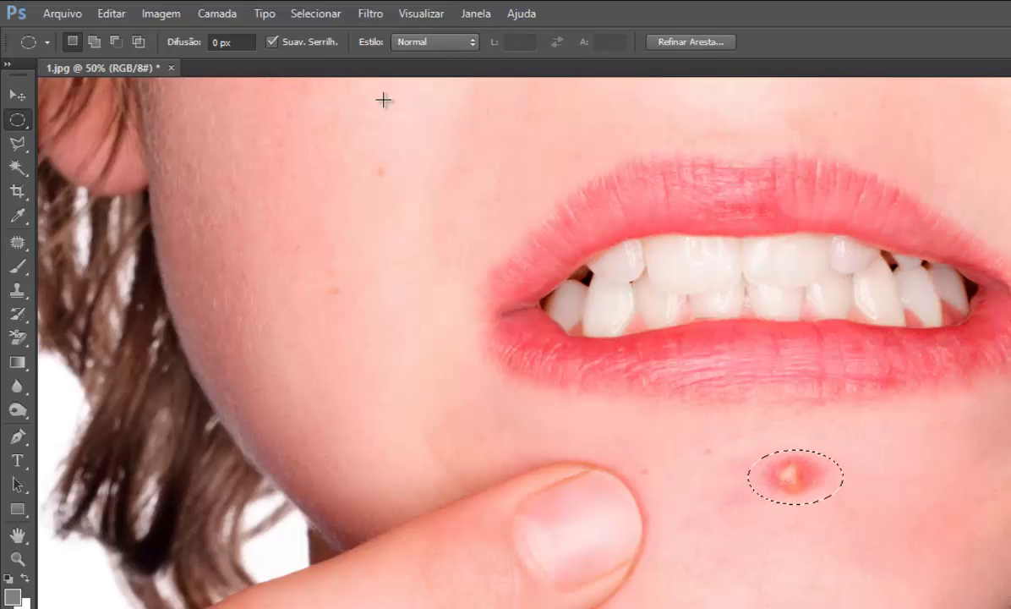
Patch the selected pimple with clean chin skin beside it using Ferramenta Correção in Normal mode with Origem, and deselect.
left_click(20, 243)
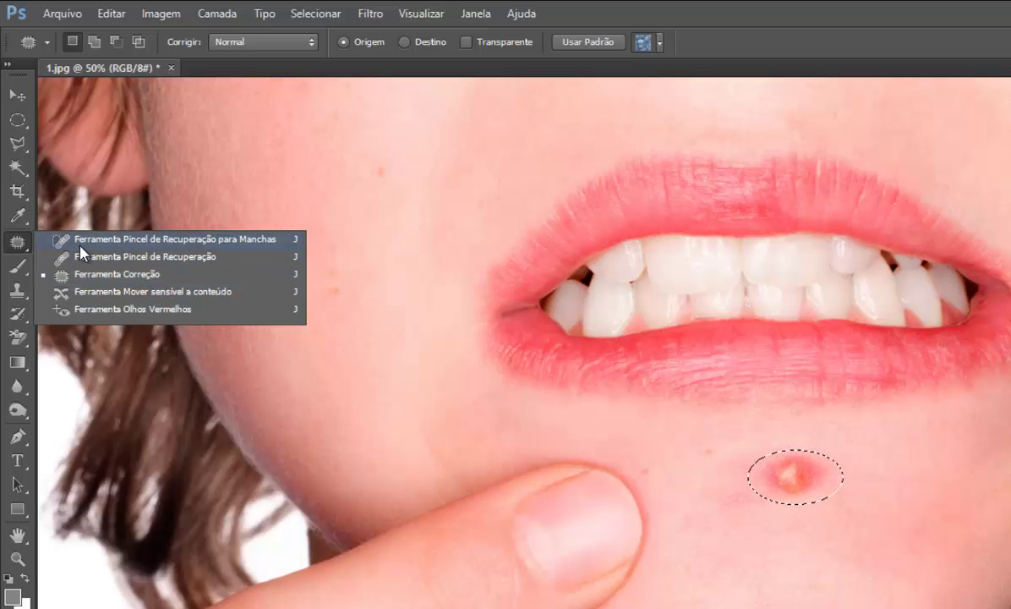
left_click(131, 276)
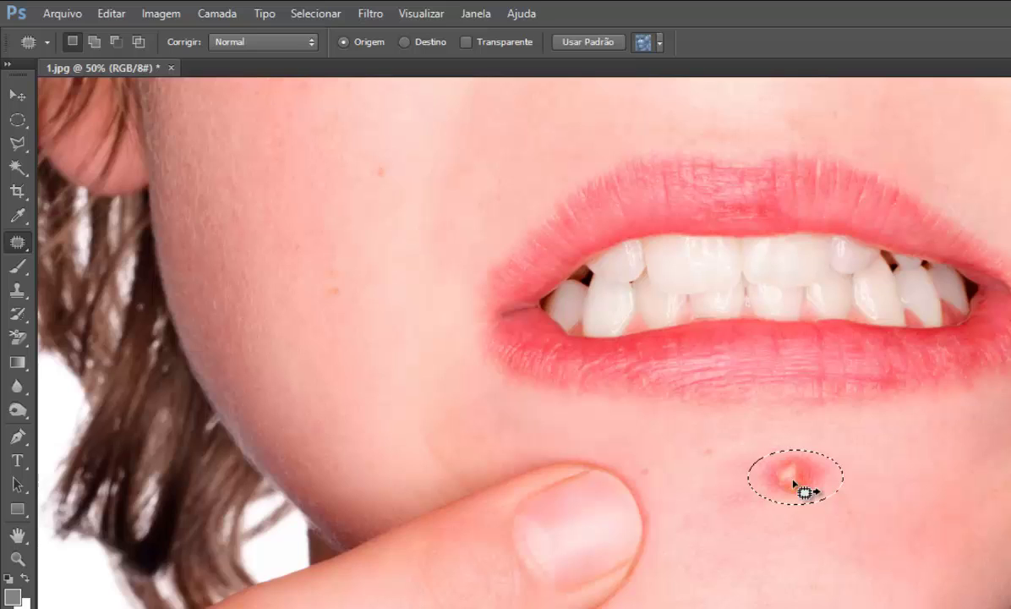
left_click_drag(794, 481, 897, 474)
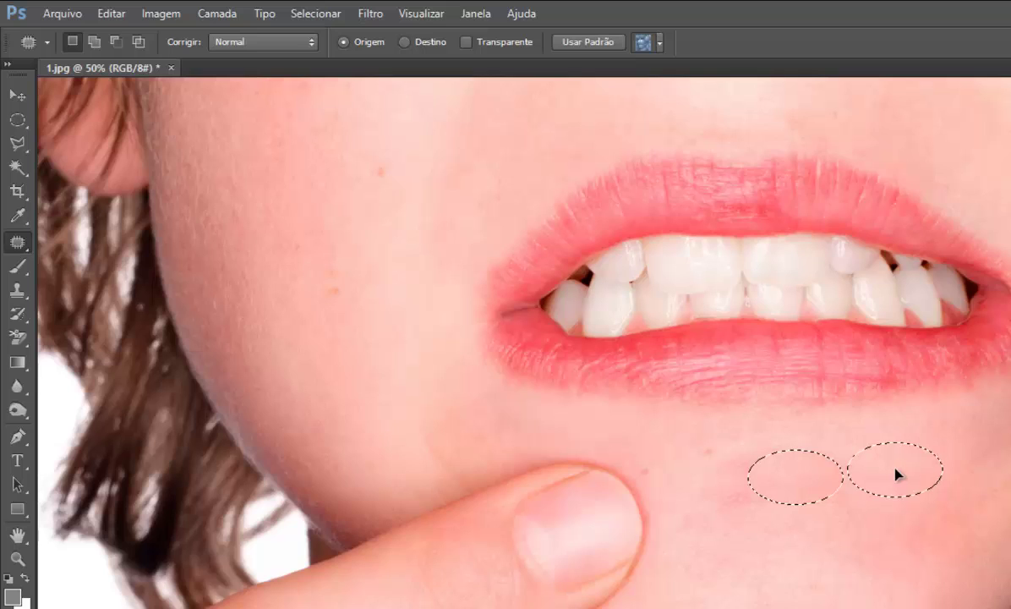
left_click_drag(897, 474, 896, 474)
key("ctrl+d")
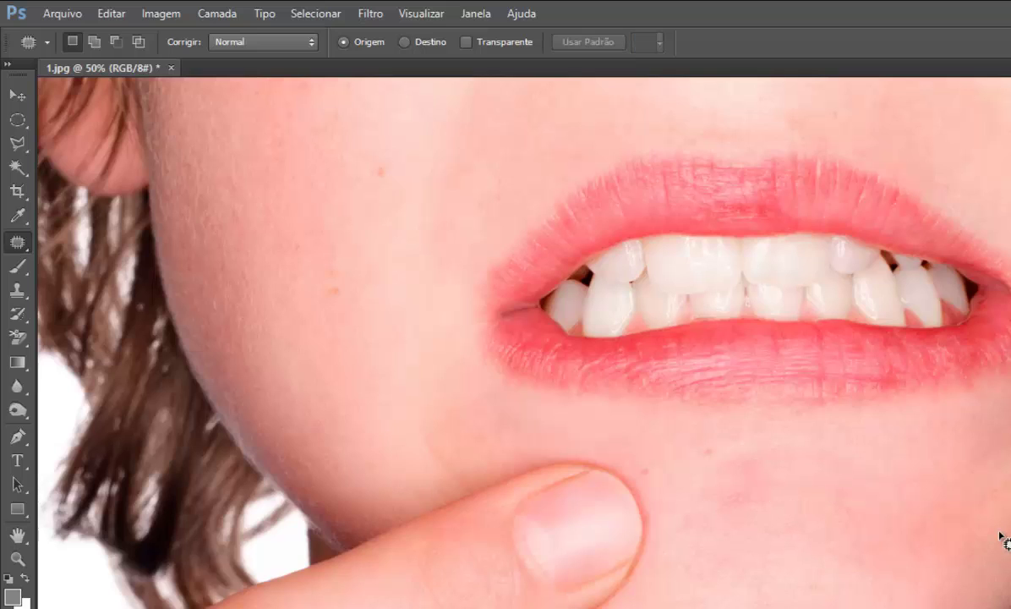
Restore the elliptical selection on the chin and undo the patch made inside it.
key("alt")
key("ctrl+shift+d")
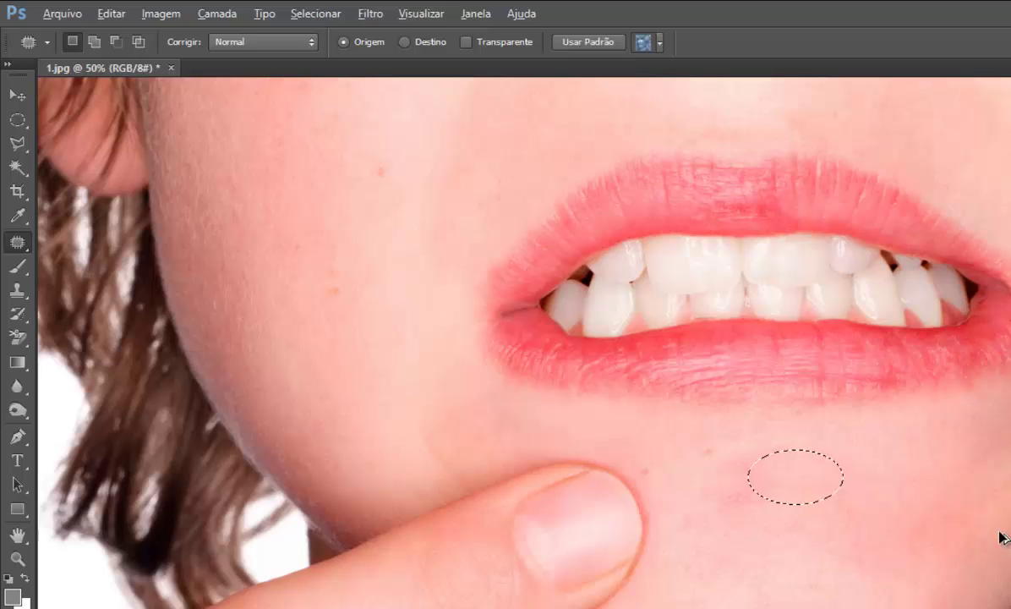
key("ctrl+z")
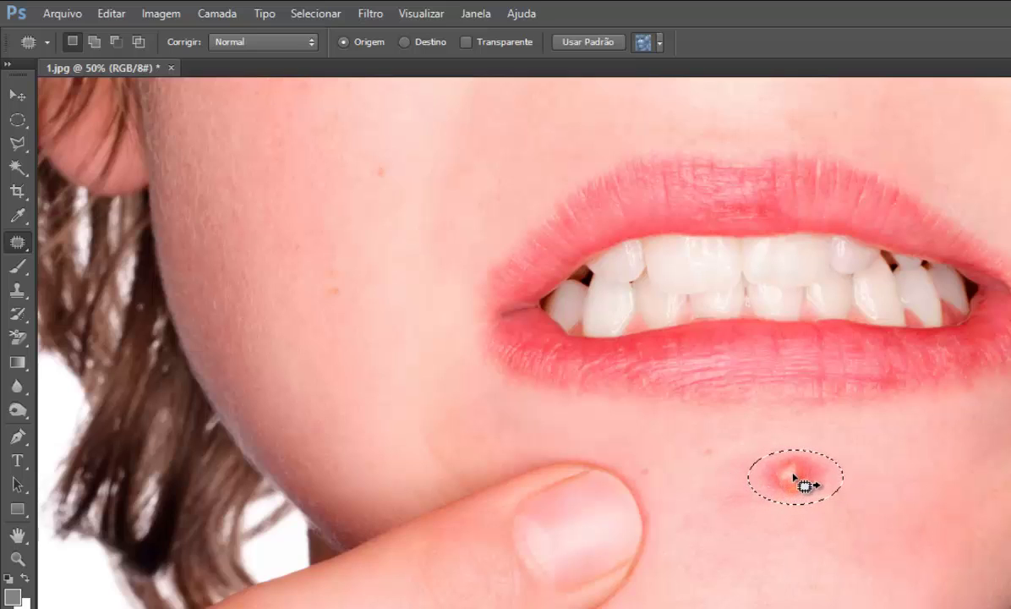
Patch the selected pimple once more from the smooth skin next to it, and undo that patch.
right_click(17, 242)
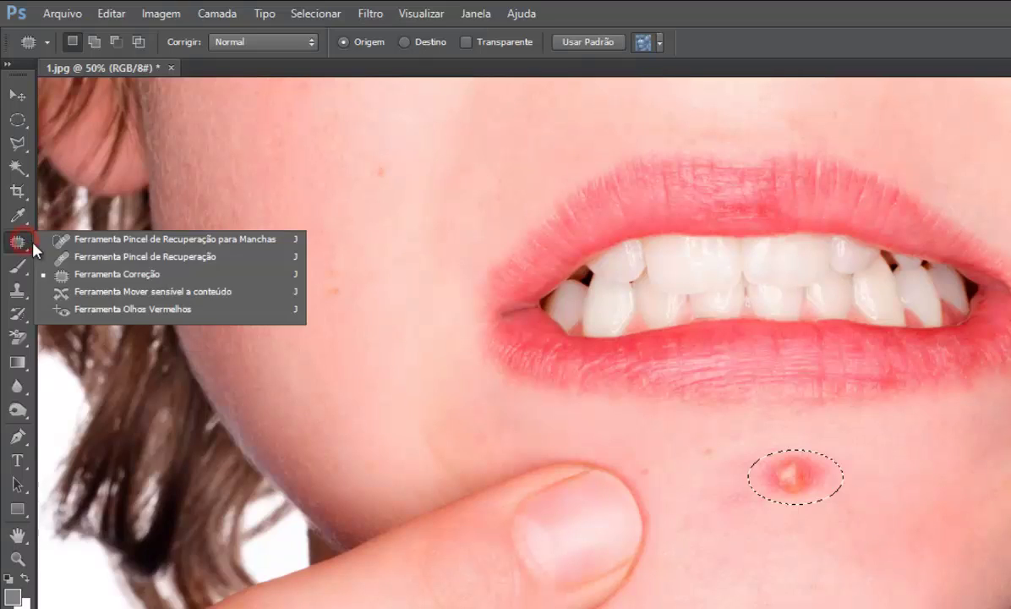
left_click(95, 275)
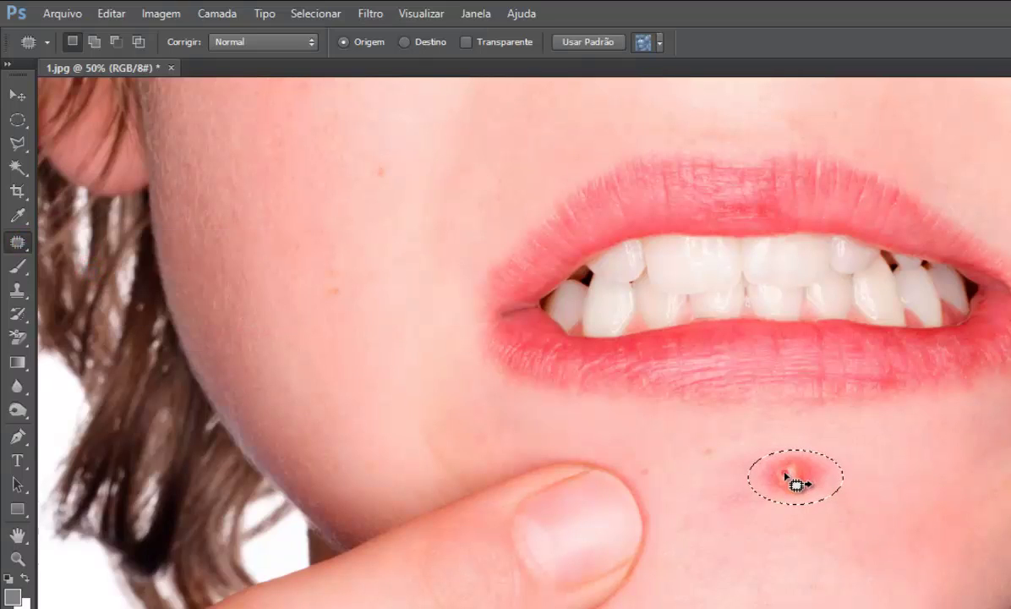
left_click_drag(801, 478, 882, 461)
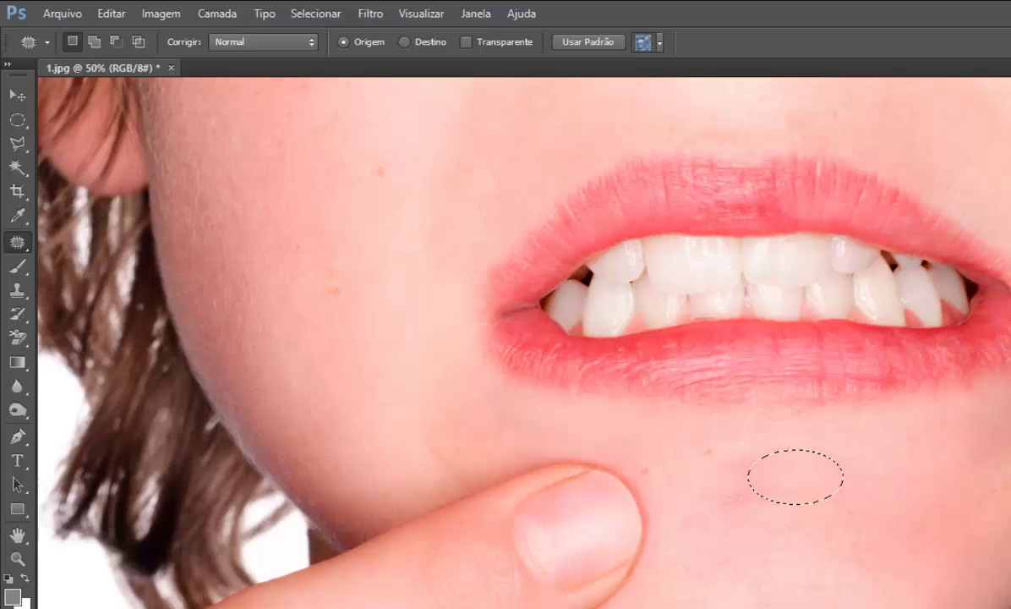
key("ctrl+z")
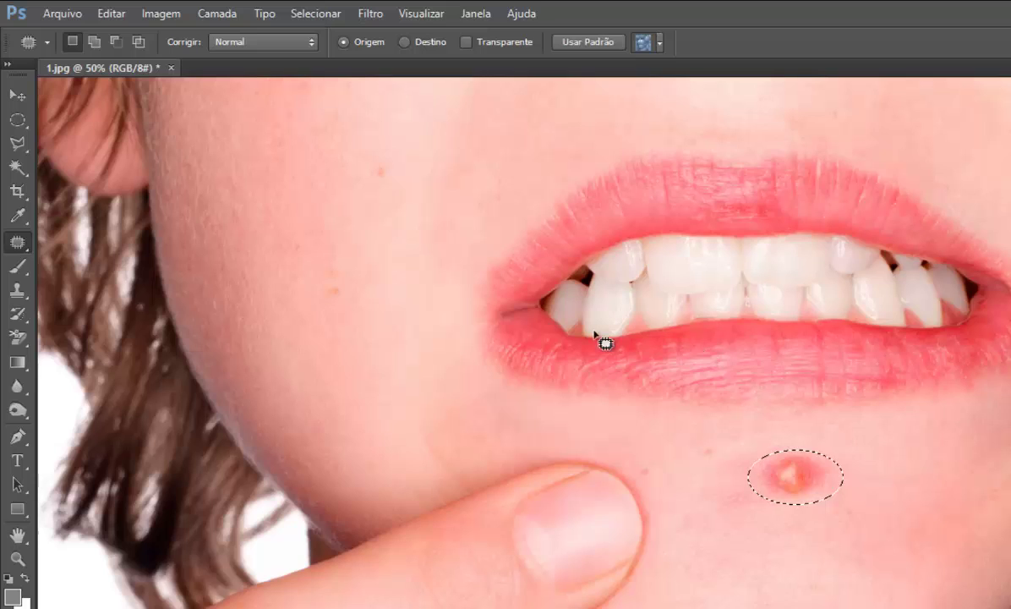
Clear the selection and remove the chin pimple with a size 175 Pincel de Recuperação para Manchas set to Sensível a conteúdo.
right_click(25, 243)
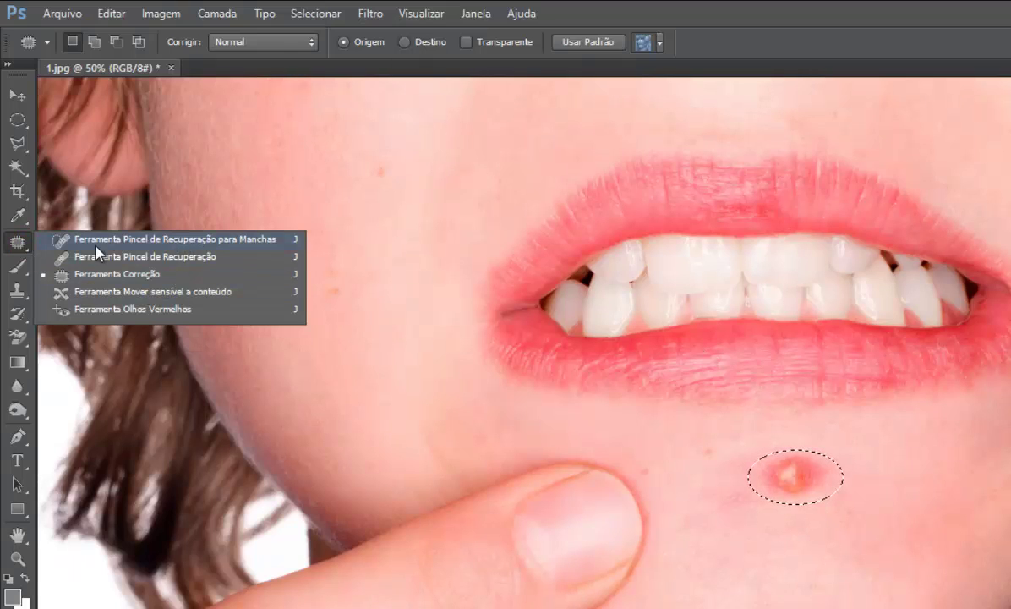
left_click(207, 236)
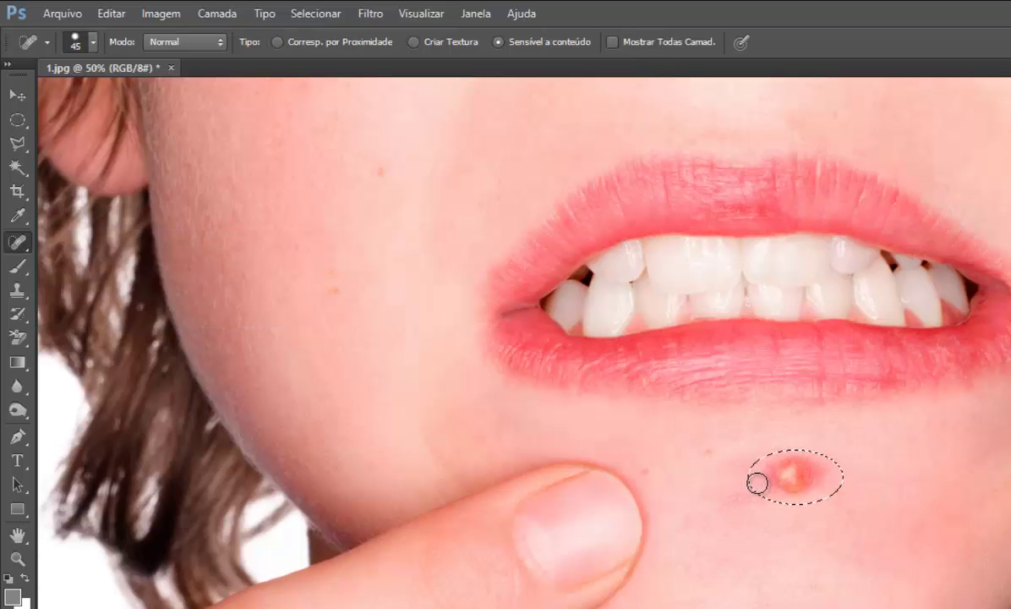
key("ctrl+d")
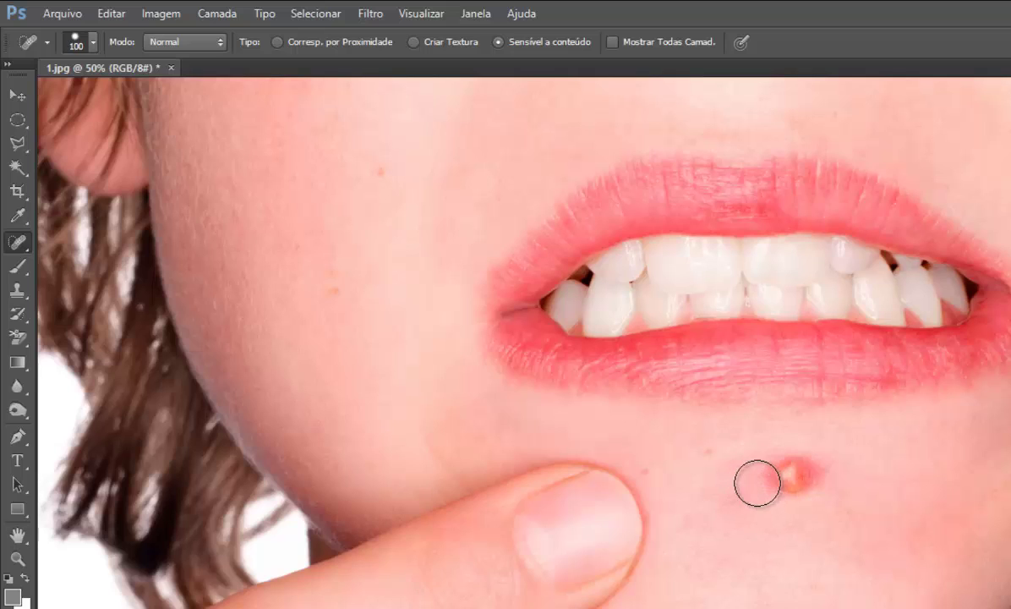
key("bracketright")
key("bracketright")
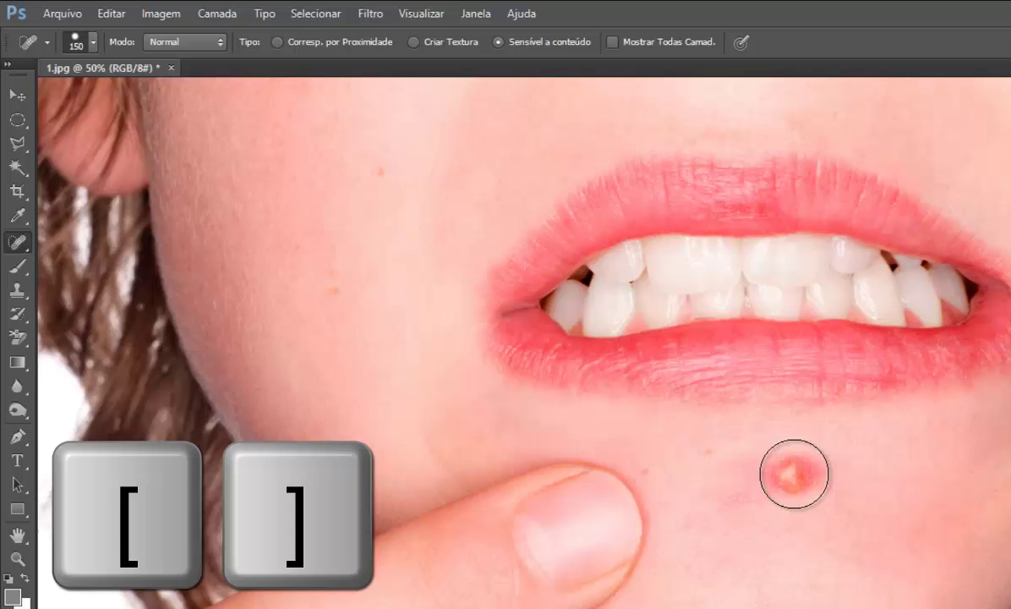
key("bracketright")
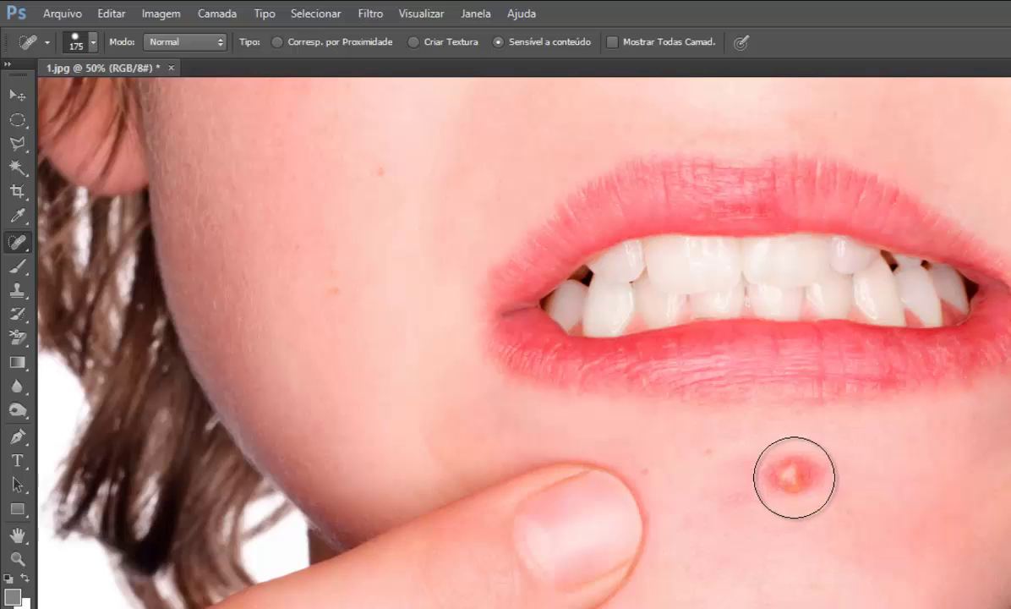
left_click(794, 477)
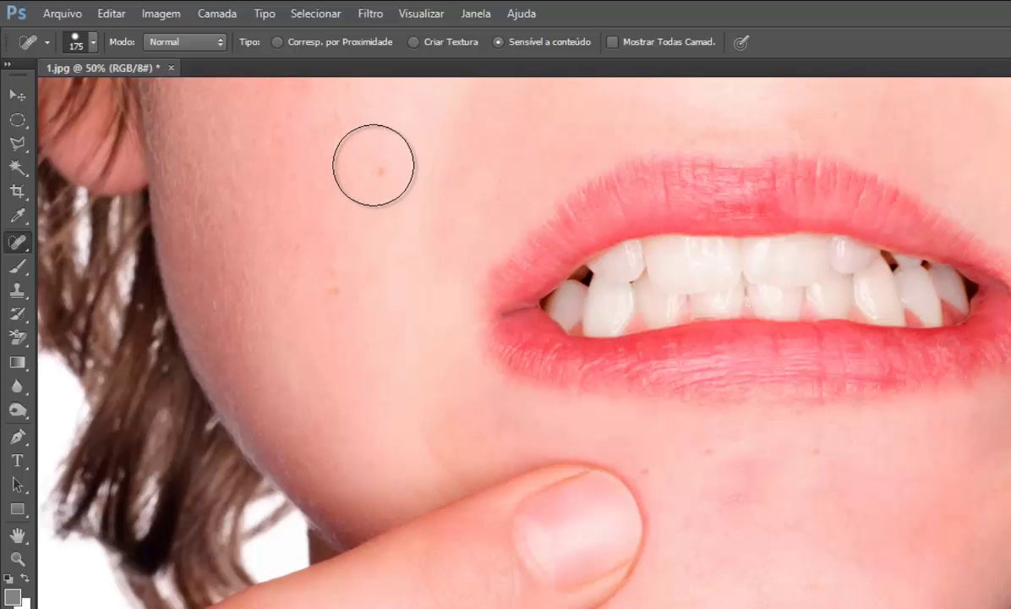
Reduce the spot healing brush to size 90 and remove the two small spots on the cheek.
key("bracketleft")
key("bracketleft")
key("bracketleft")
key("bracketleft")
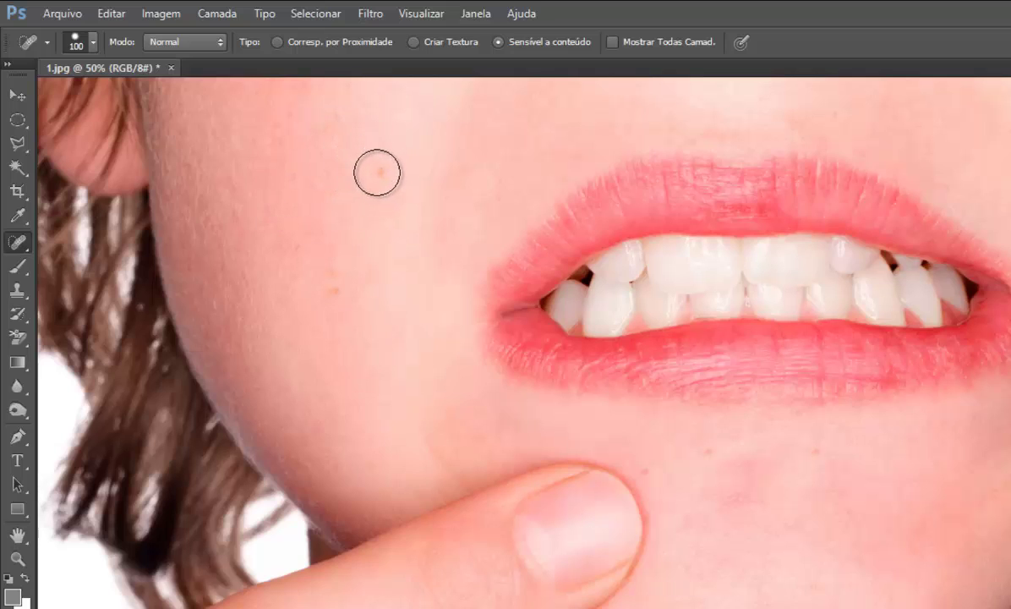
left_click(380, 173)
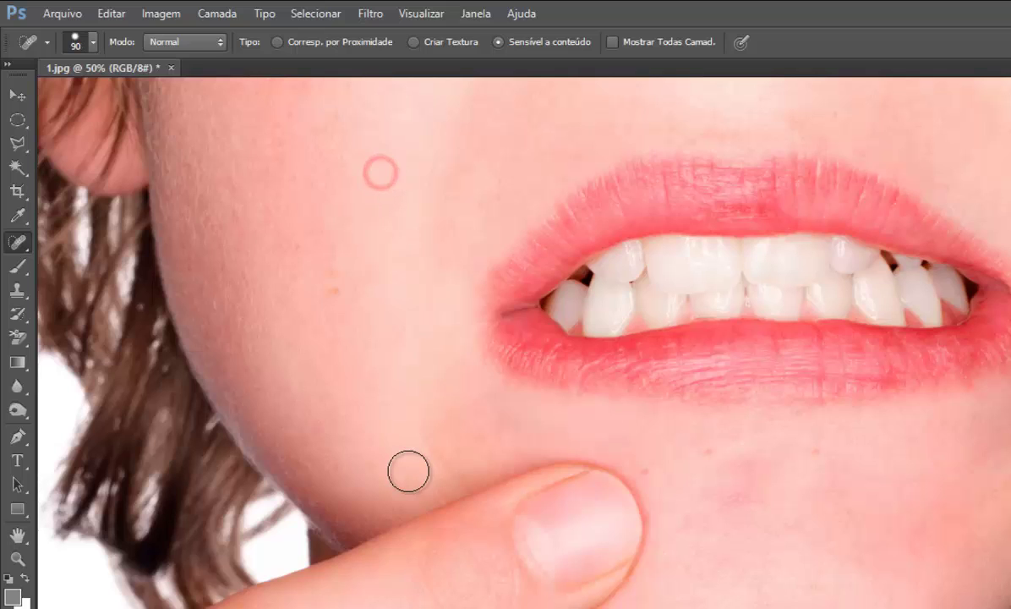
left_click(340, 295)
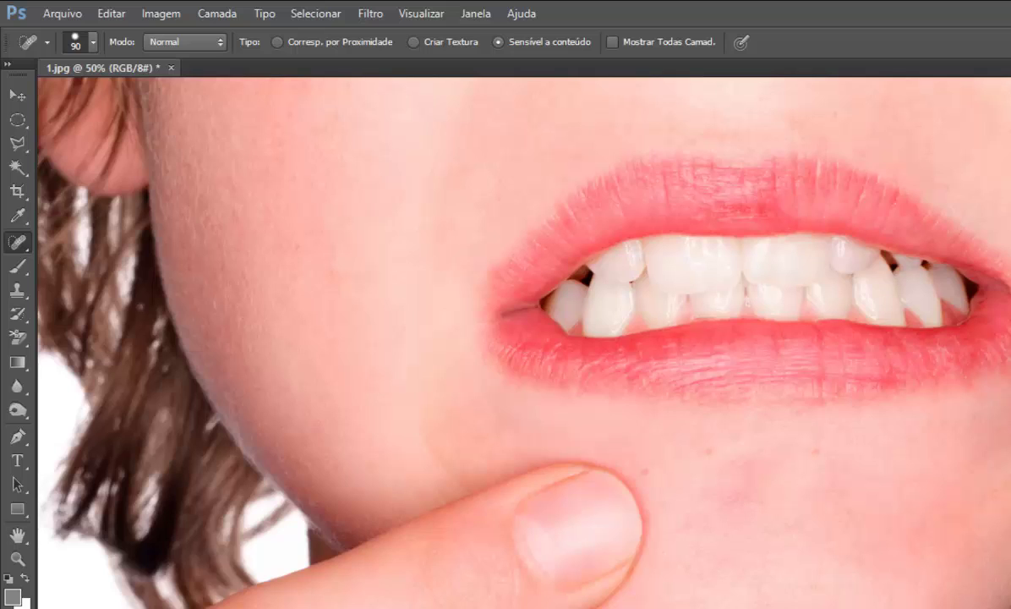
Check which content options Preencher offers without an active selection, and cancel the fill.
left_click(113, 16)
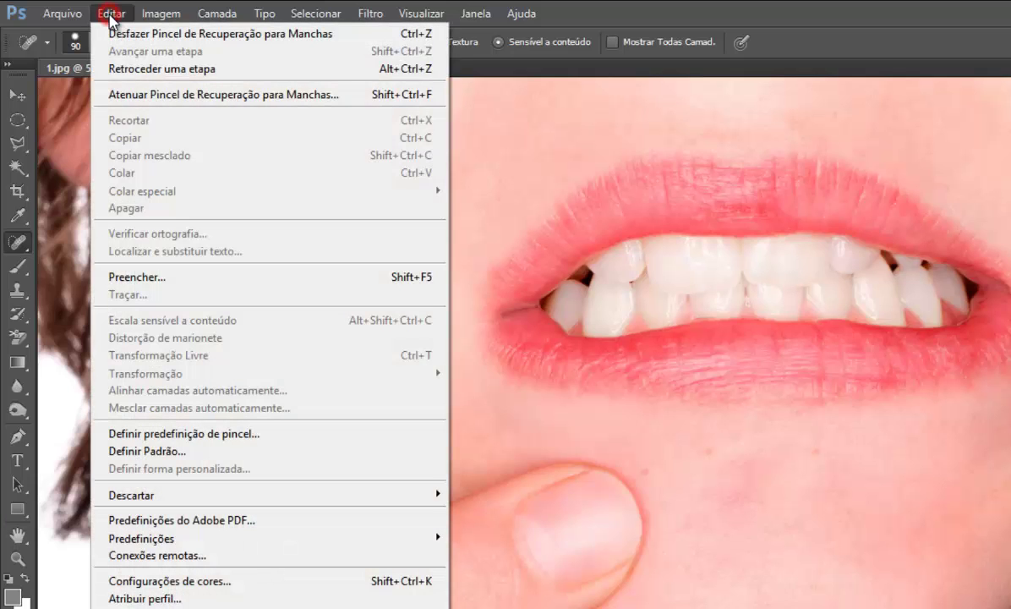
left_click(166, 277)
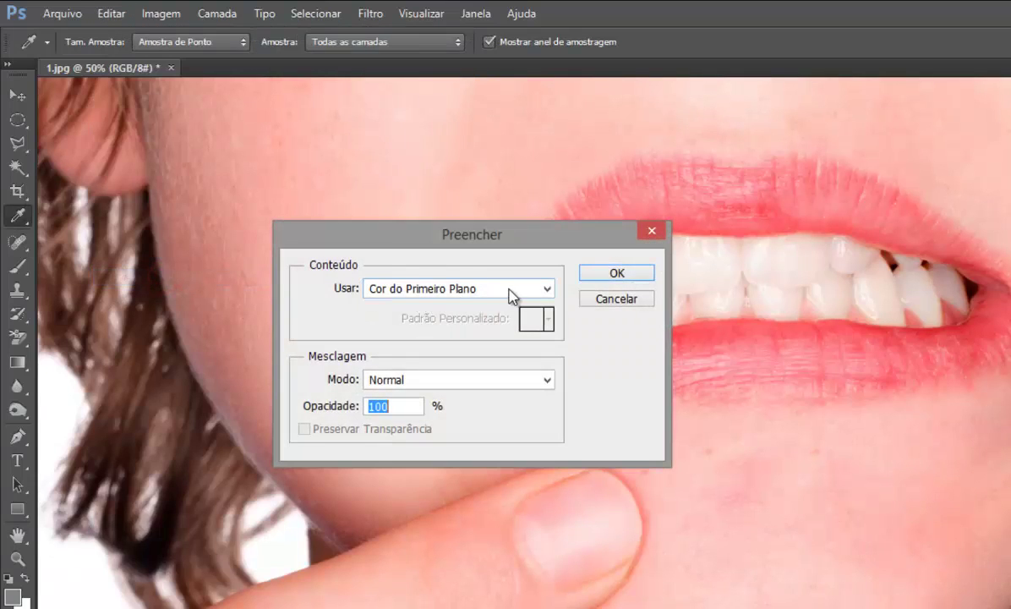
left_click(550, 290)
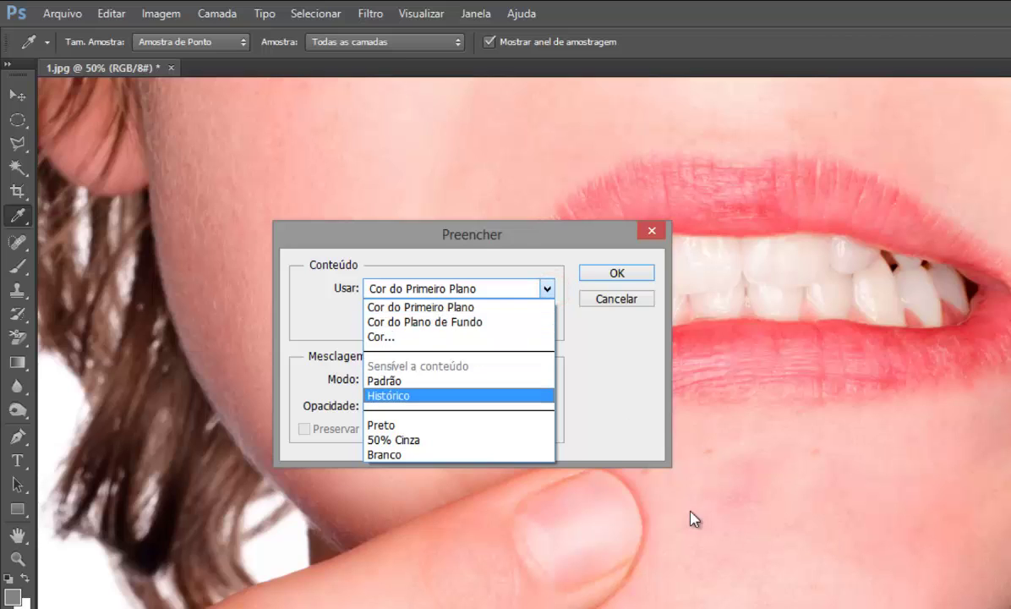
left_click(611, 301)
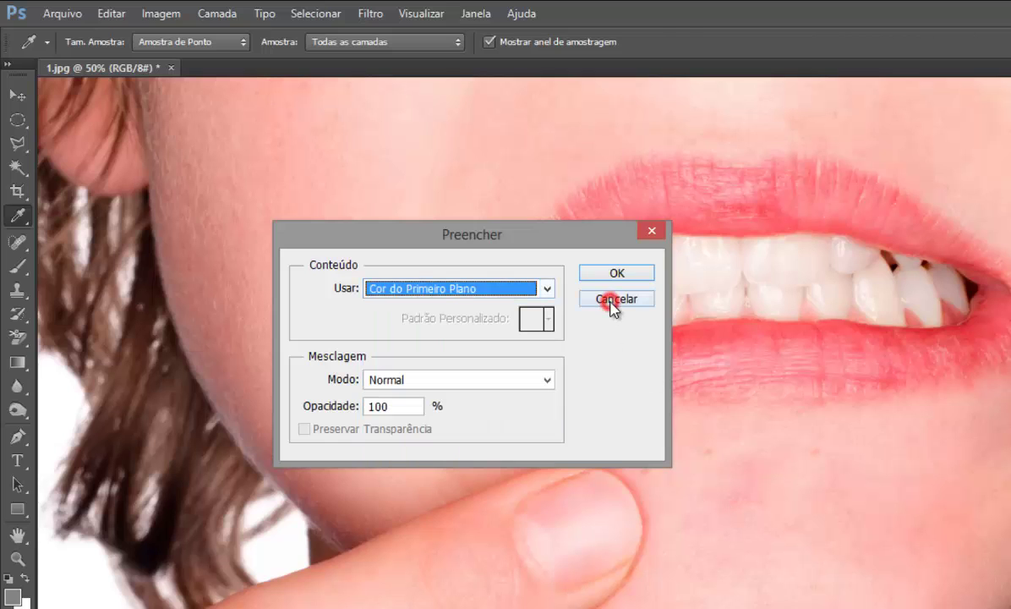
left_click(610, 301)
left_click(18, 243)
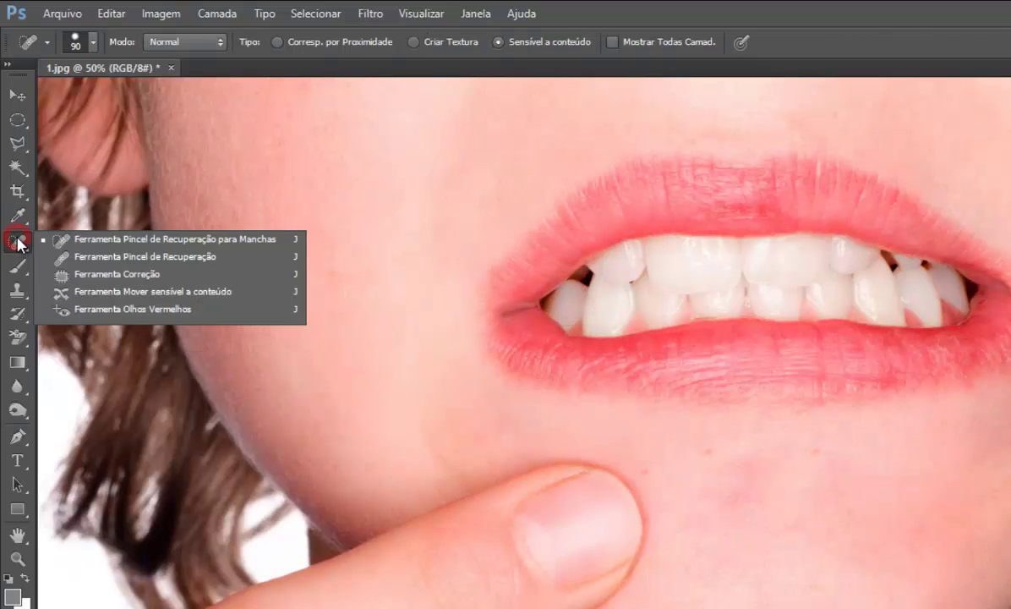
left_click(133, 282)
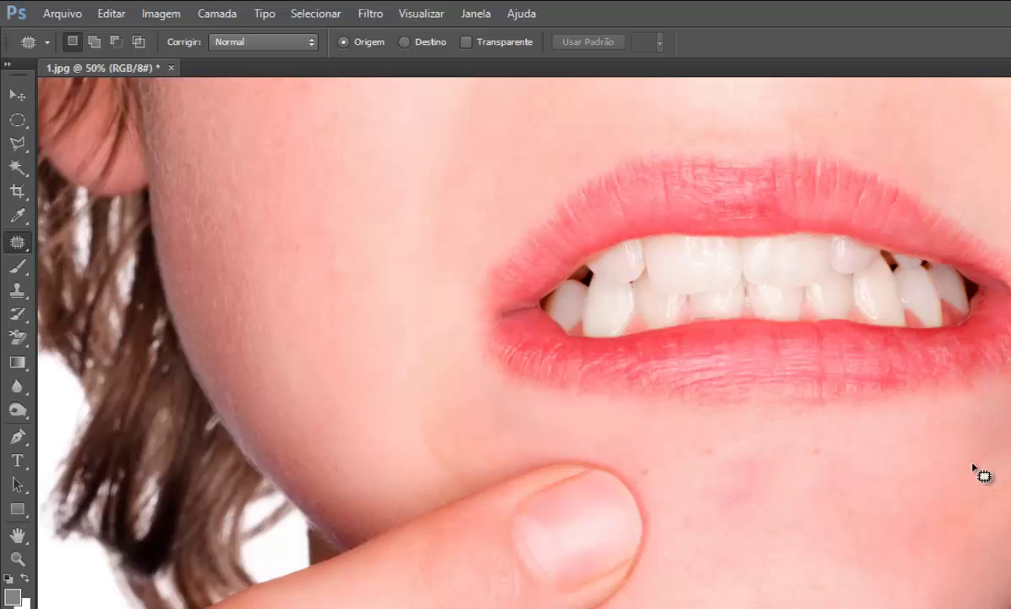
left_click(18, 243)
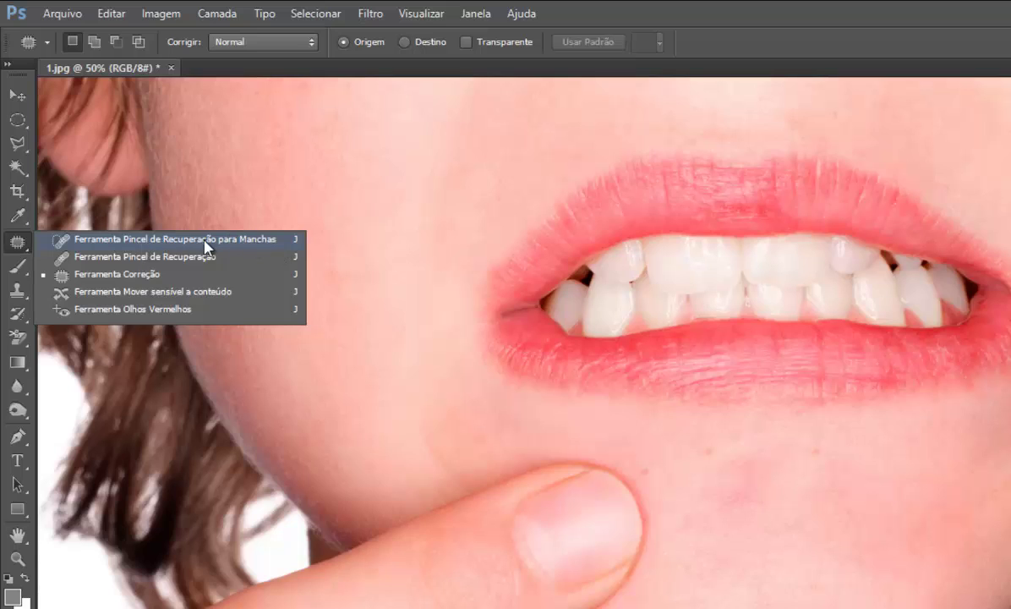
left_click(915, 16)
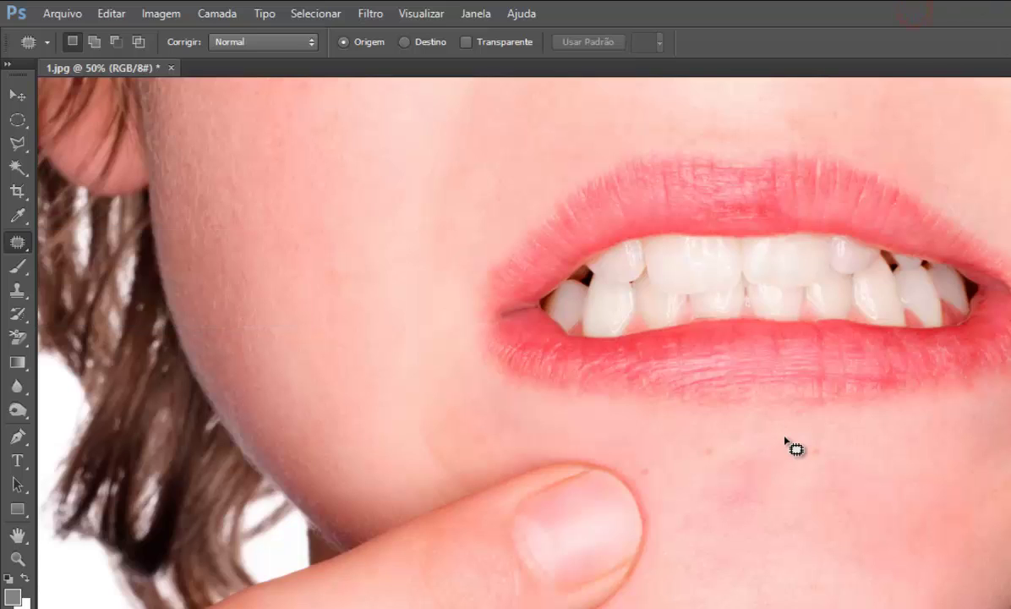
Close 1.jpg without saving its changes.
left_click(170, 67)
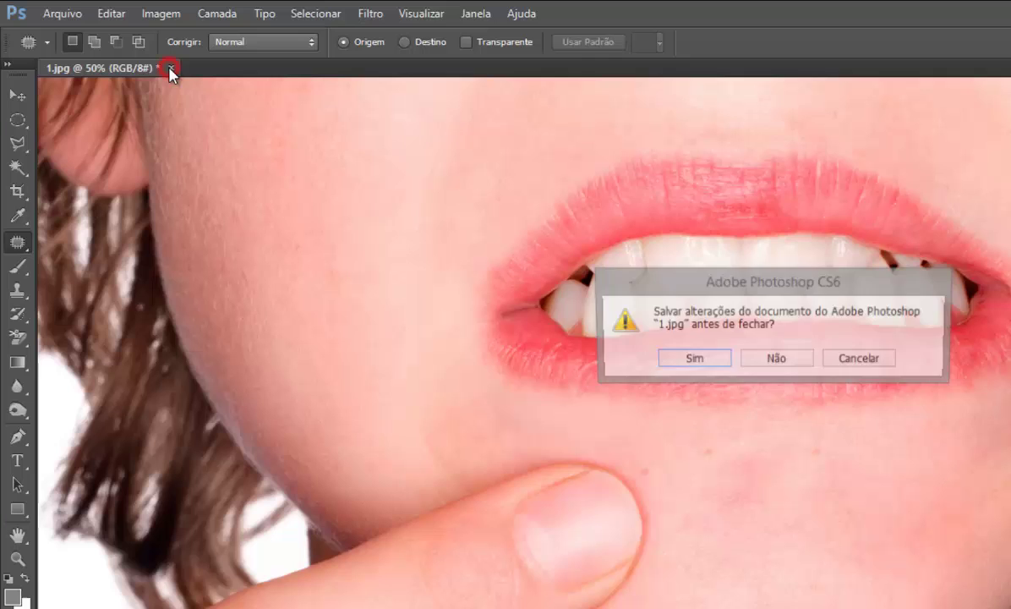
left_click(773, 361)
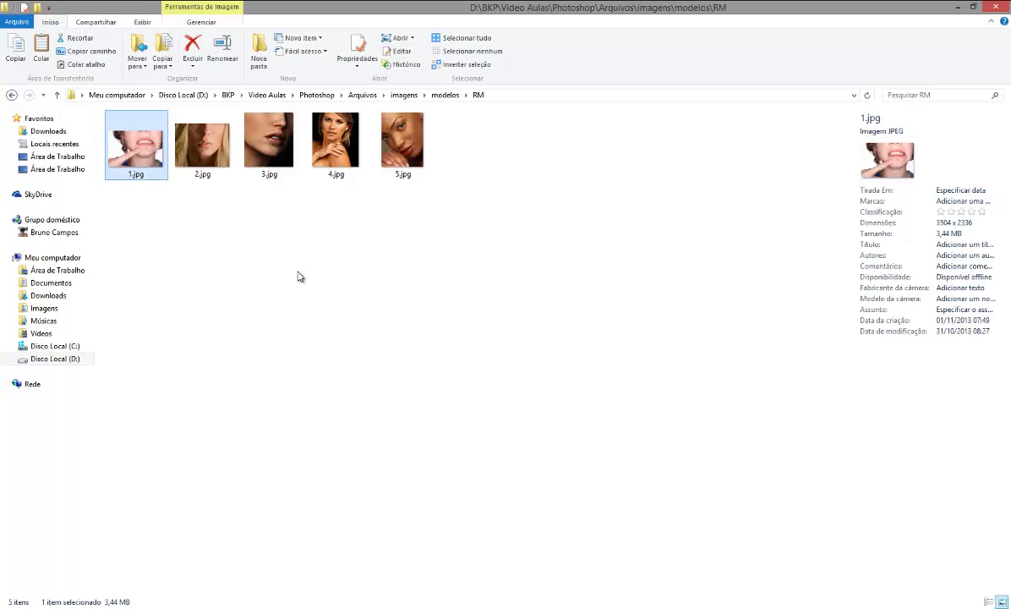
Open 2.jpg and 3.jpg from the RM folder in Photoshop, leaving both documents without colour management.
left_click_drag(198, 198, 277, 124)
left_click_drag(200, 169, 570, 438)
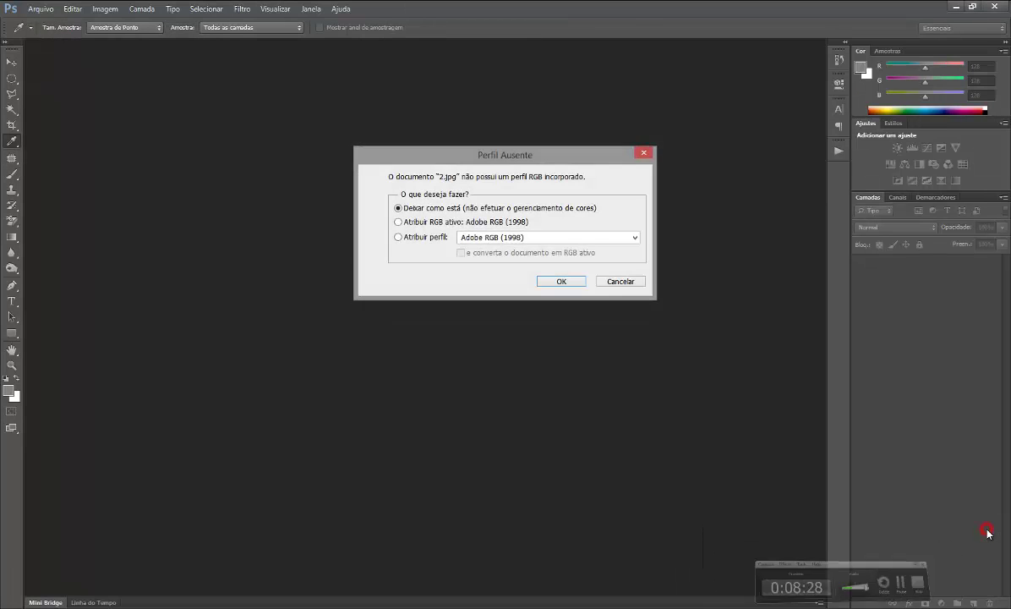
left_click(560, 281)
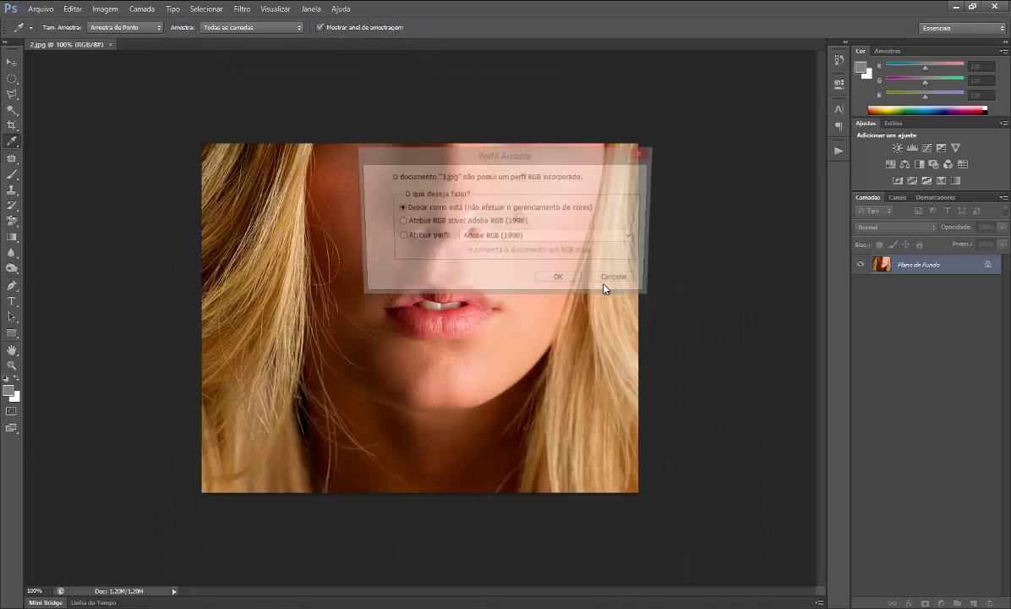
left_click(572, 283)
Select the upper mole on the nose in 3.jpg with an elliptical marquee and fill it with Sensível a conteúdo.
key("j")
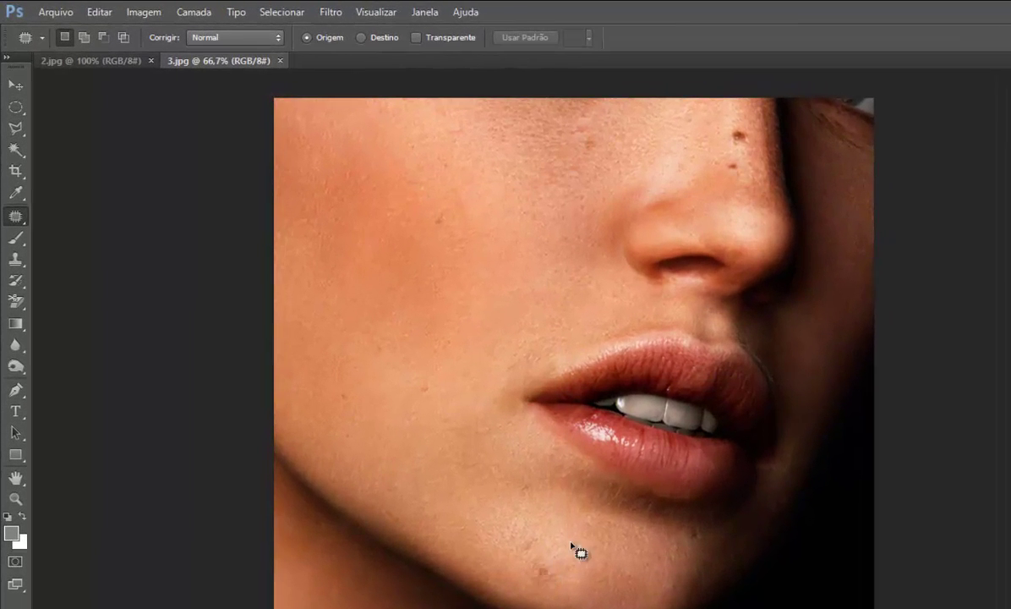
left_click(15, 107)
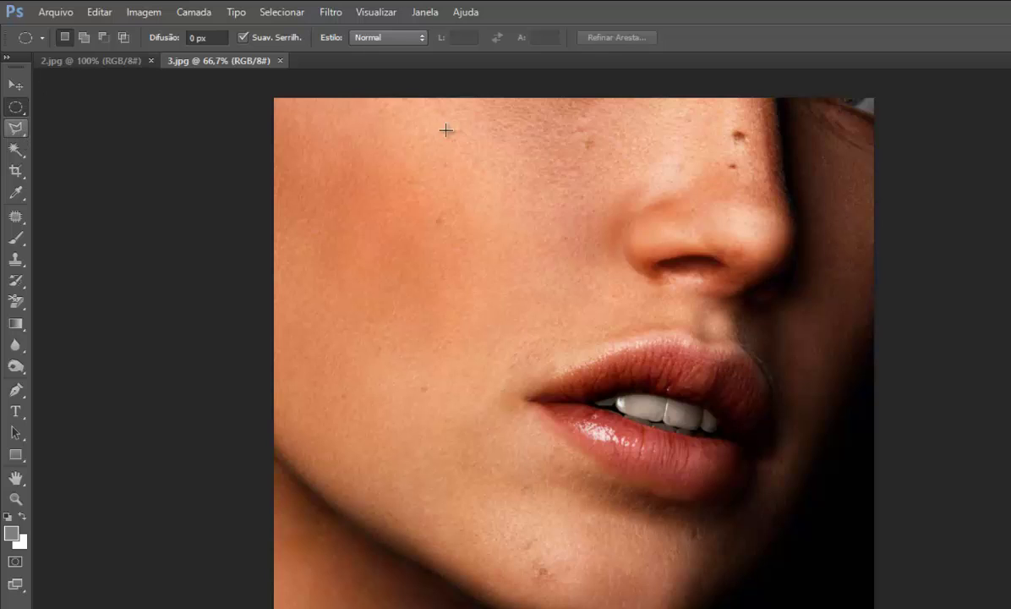
left_click_drag(727, 126, 748, 145)
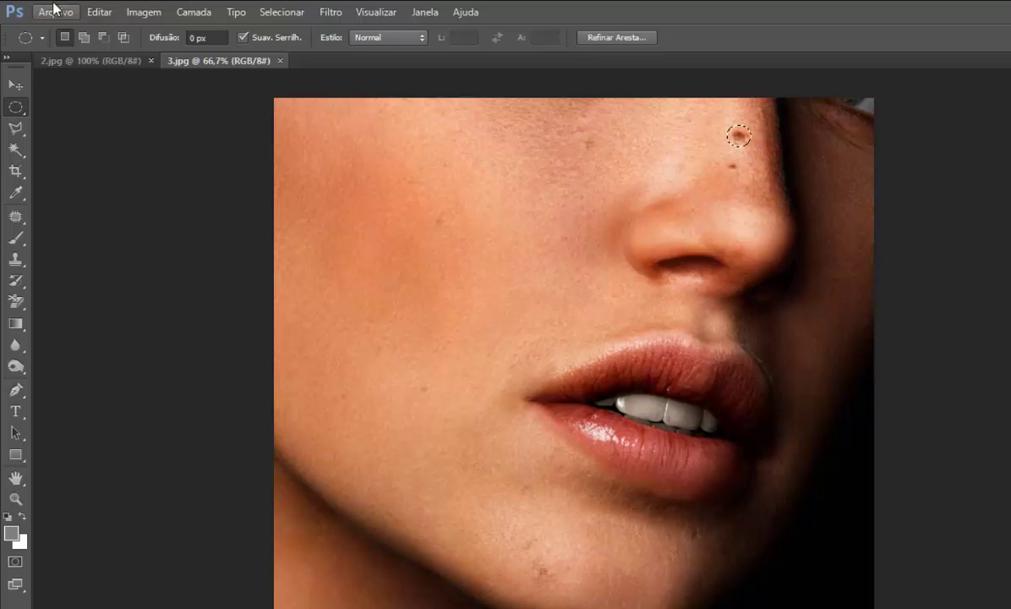
left_click(98, 21)
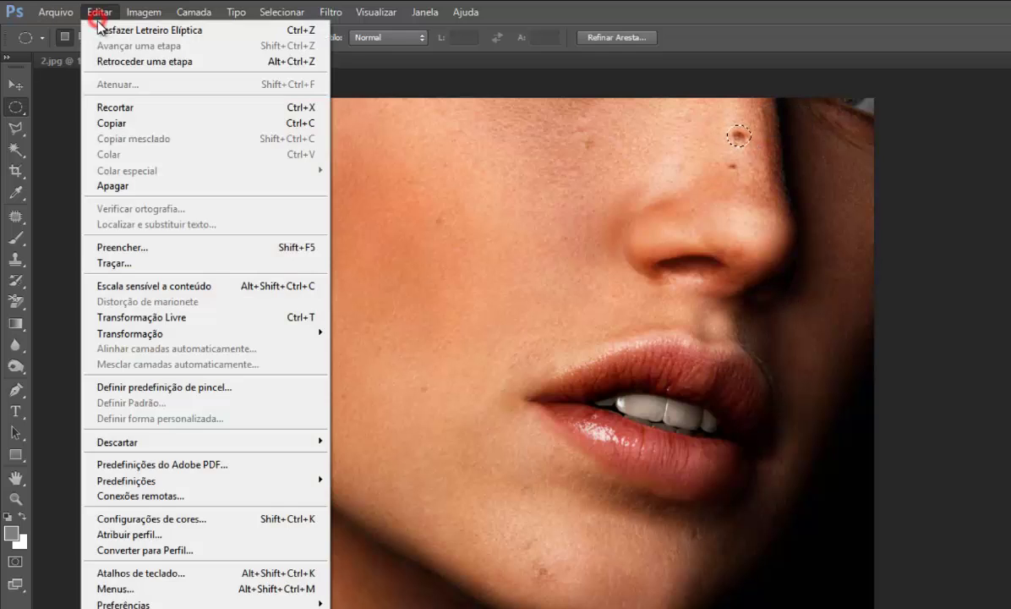
left_click(144, 233)
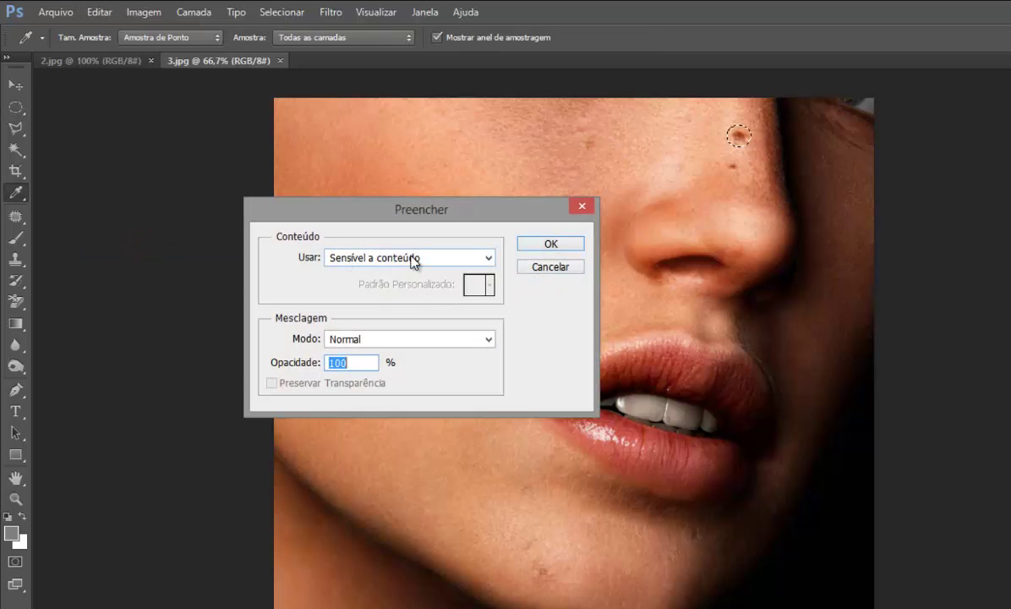
left_click(551, 244)
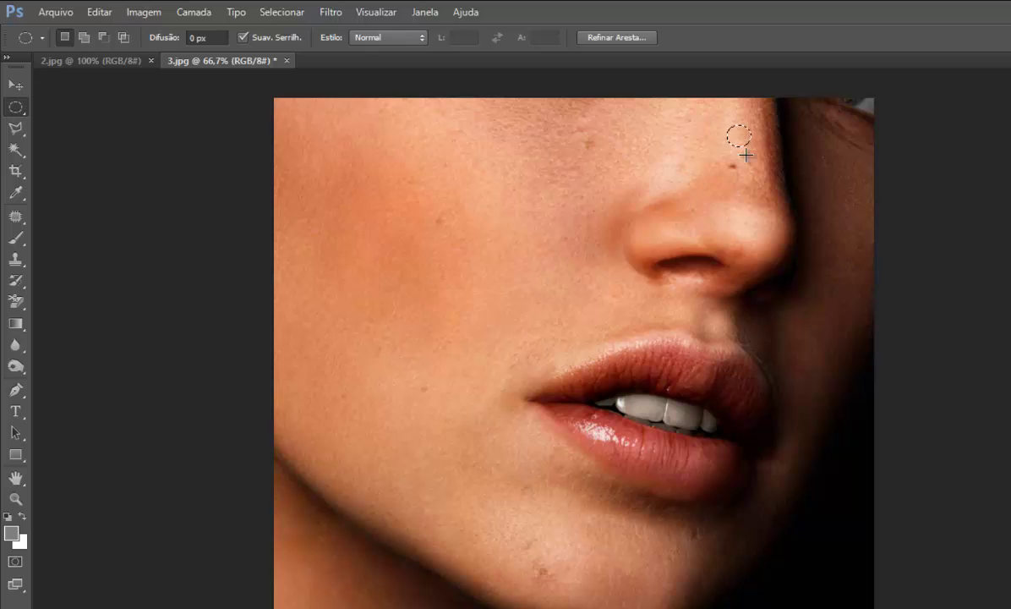
Select the smaller mole on the nose with an elliptical marquee and patch it with clean skin just above.
left_click_drag(720, 159, 741, 175)
left_click(16, 217)
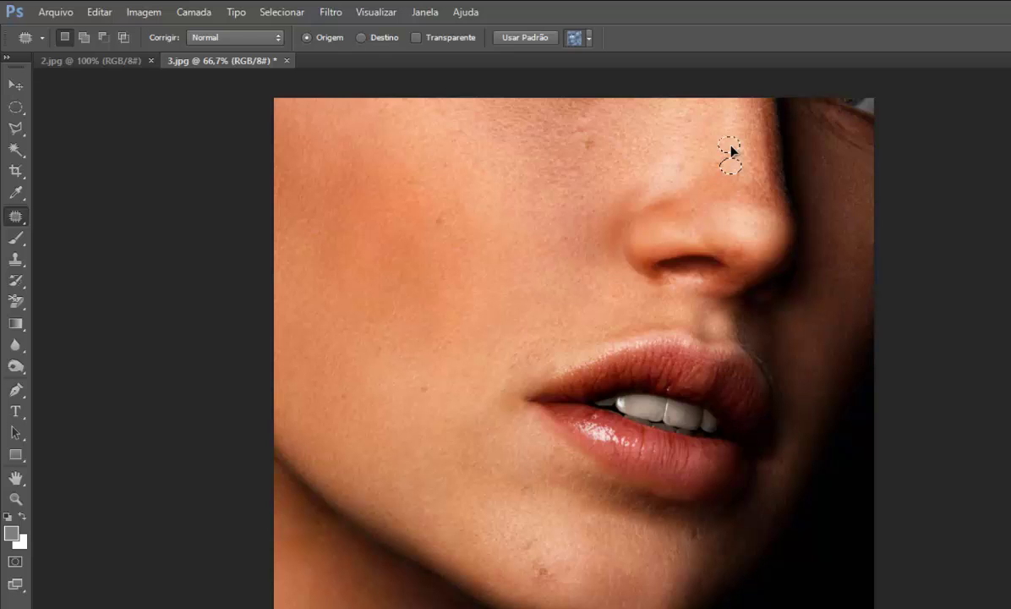
left_click_drag(732, 151, 727, 152)
Remove the blemish on the chin with the Spot Healing Brush at size 90.
left_click(15, 215)
left_click_drag(15, 215, 105, 216)
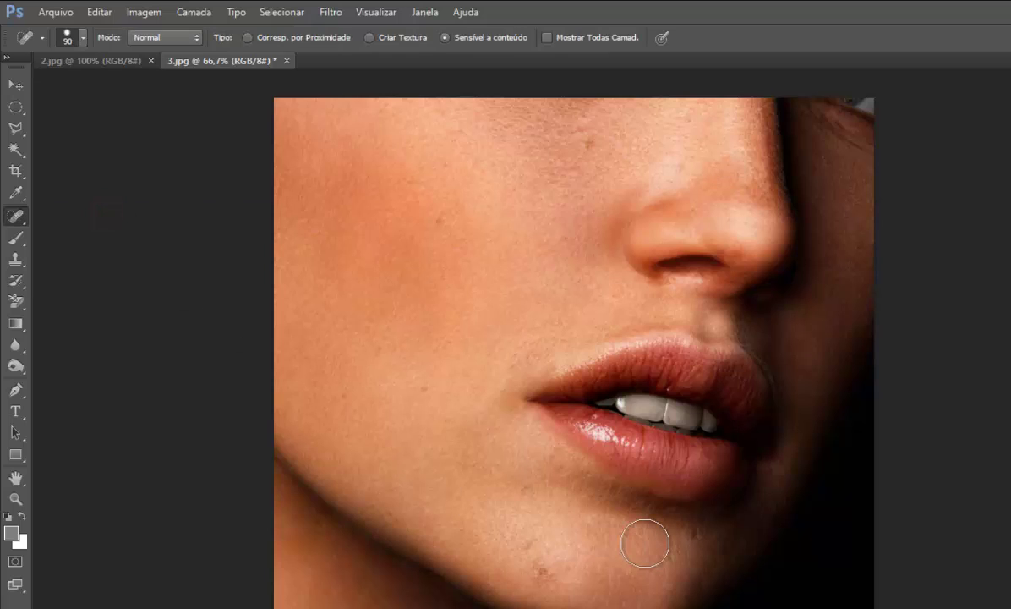
left_click(543, 573)
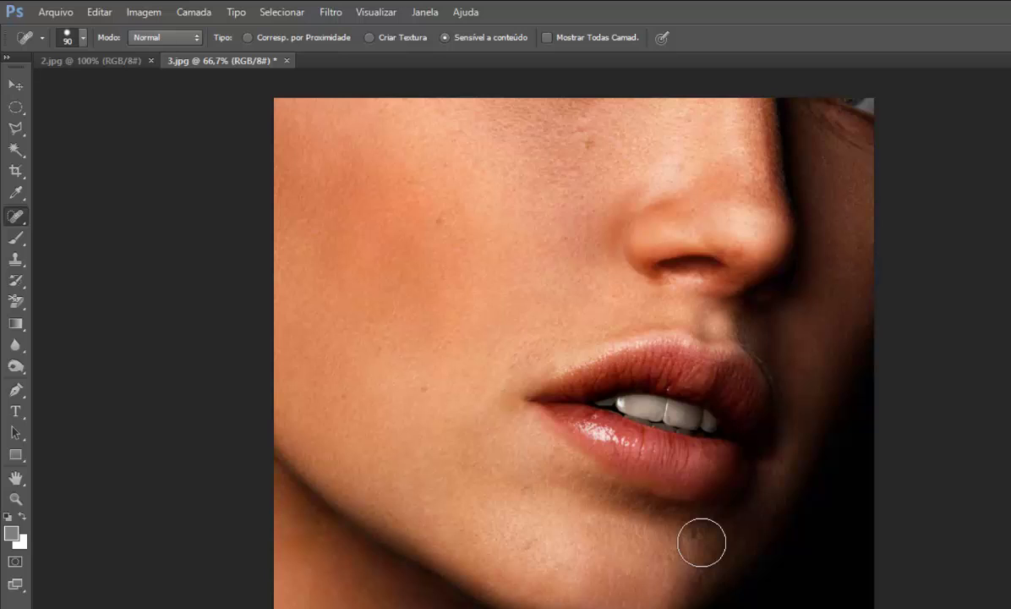
Reduce the healing brush to size 60 and remove the spots below the lower lip and on the cheek beside the nose.
key("bracketleft")
key("bracketleft")
key("bracketleft")
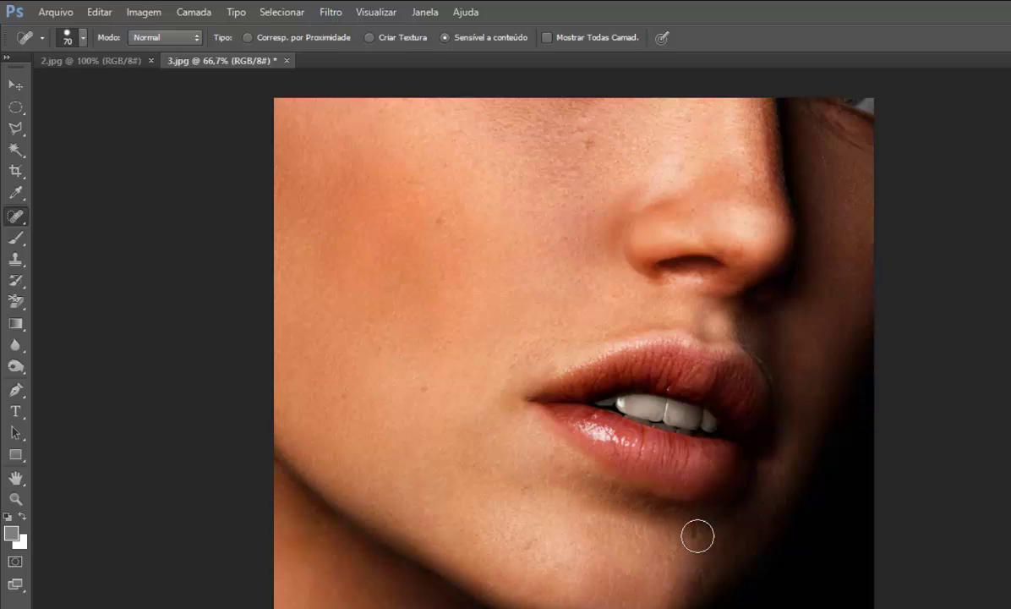
left_click(697, 534)
left_click(590, 148)
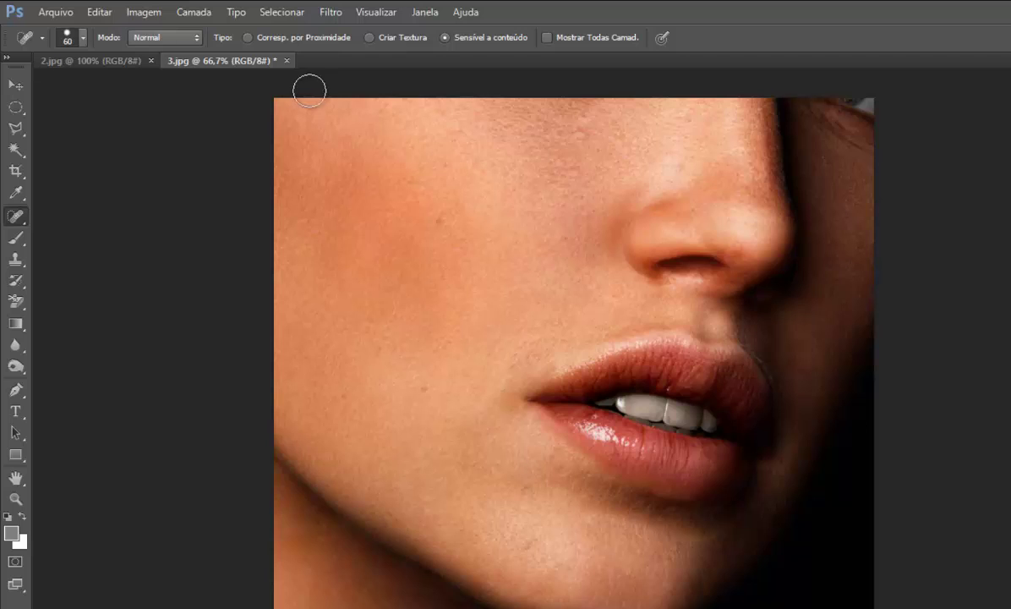
Close 3.jpg without saving its changes.
left_click(287, 61)
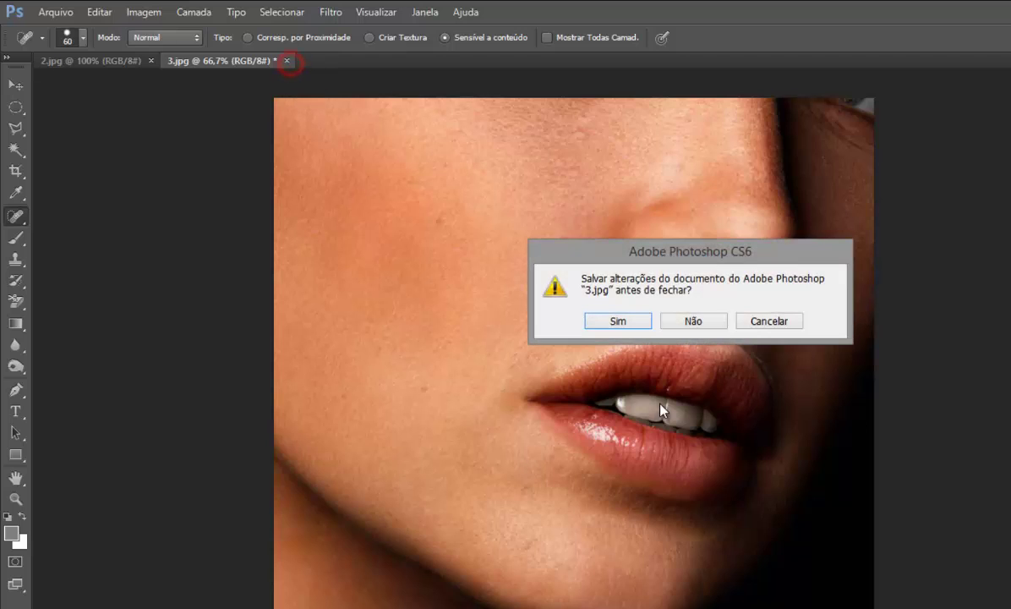
left_click(688, 326)
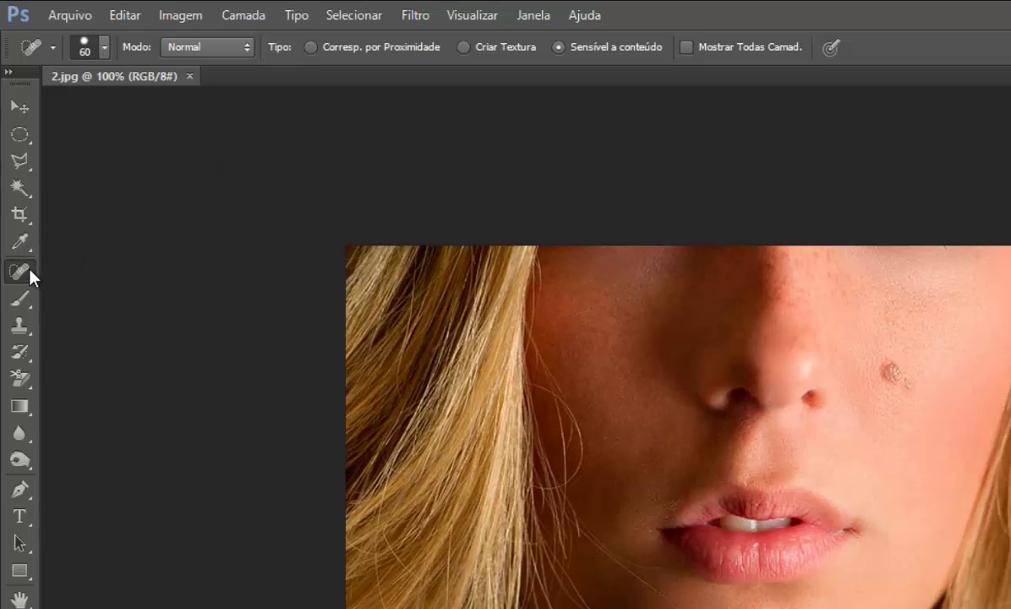
Try removing the cheek mole in 2.jpg with the size 60 Spot Healing Brush, and undo the healing.
right_click(30, 269)
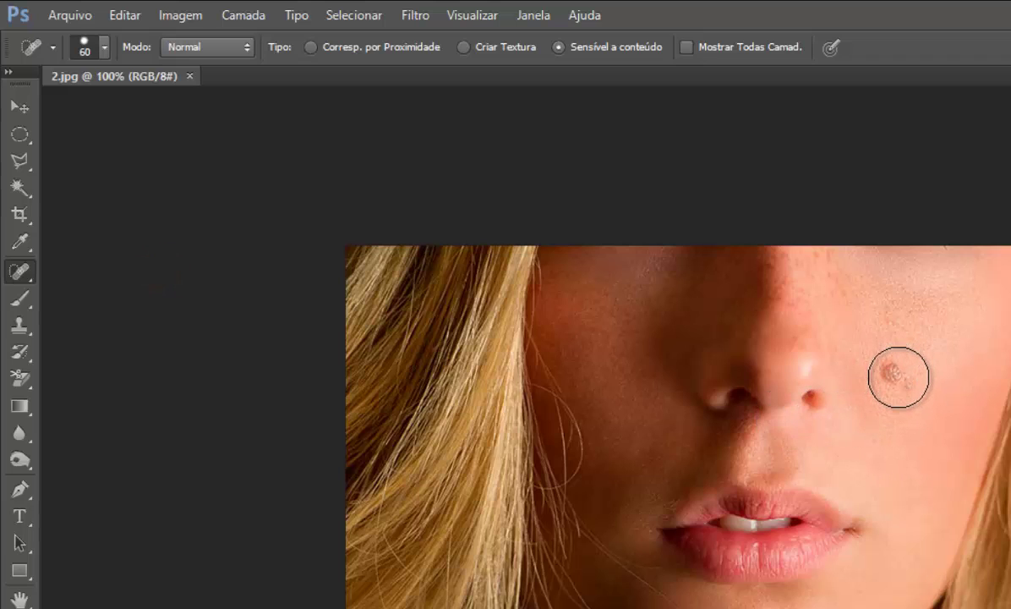
left_click(898, 375)
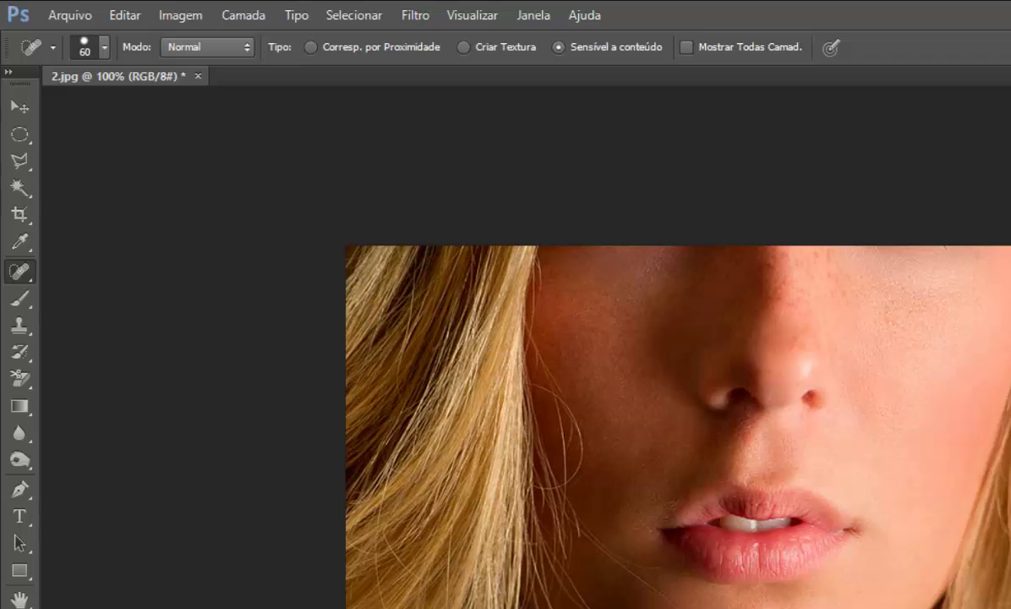
key("ctrl+z")
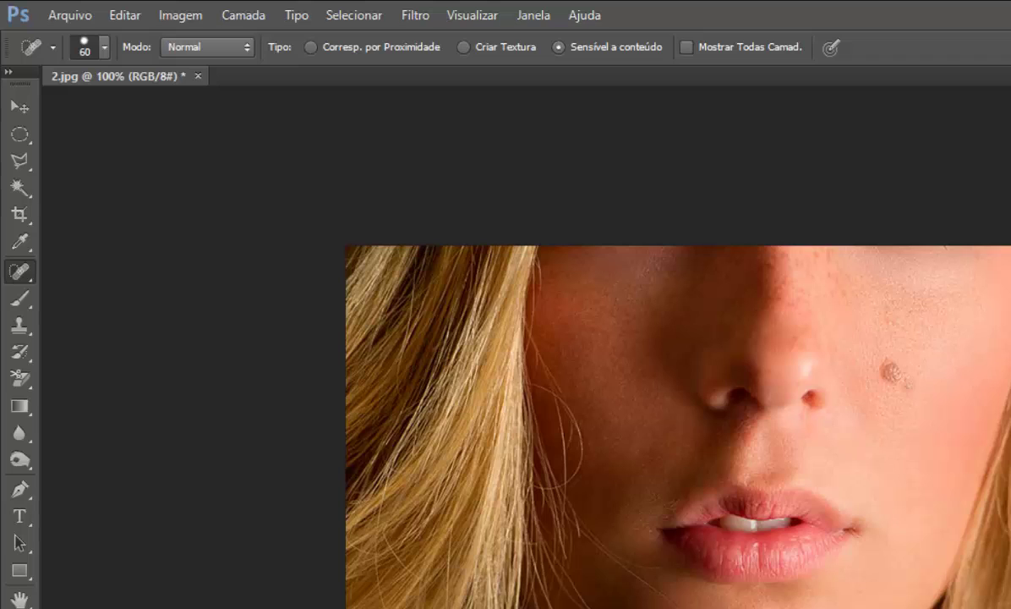
Select the cheek mole with an elliptical marquee and switch to the Patch tool.
left_click(19, 135)
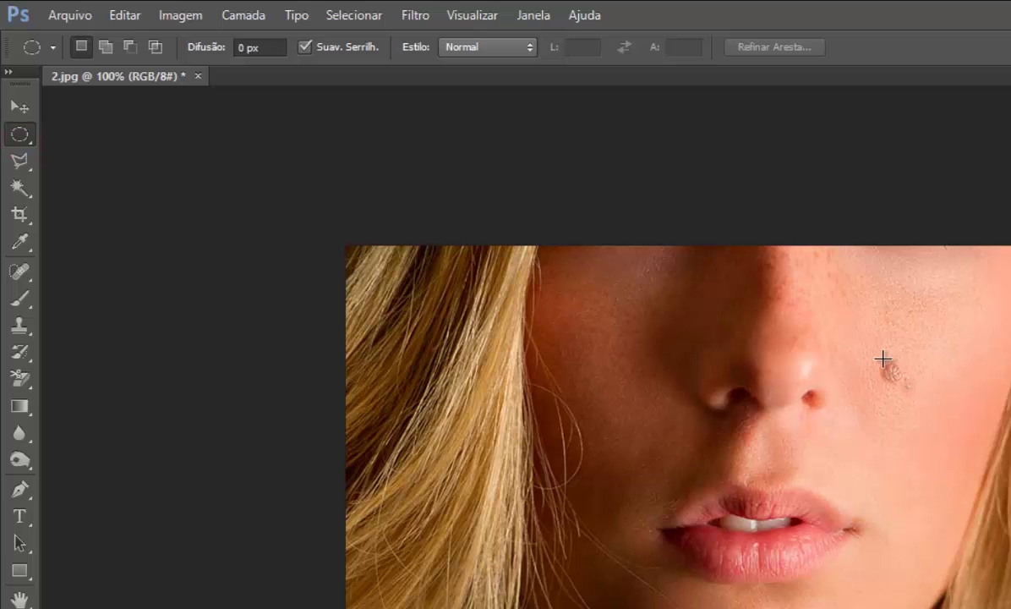
left_click_drag(880, 352, 923, 404)
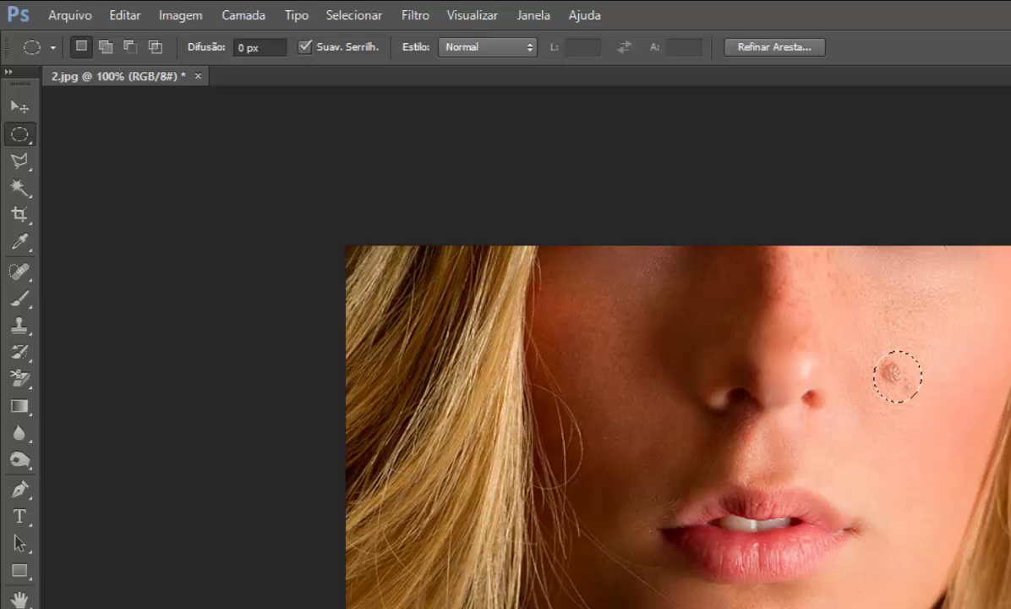
left_click_drag(18, 271, 214, 307)
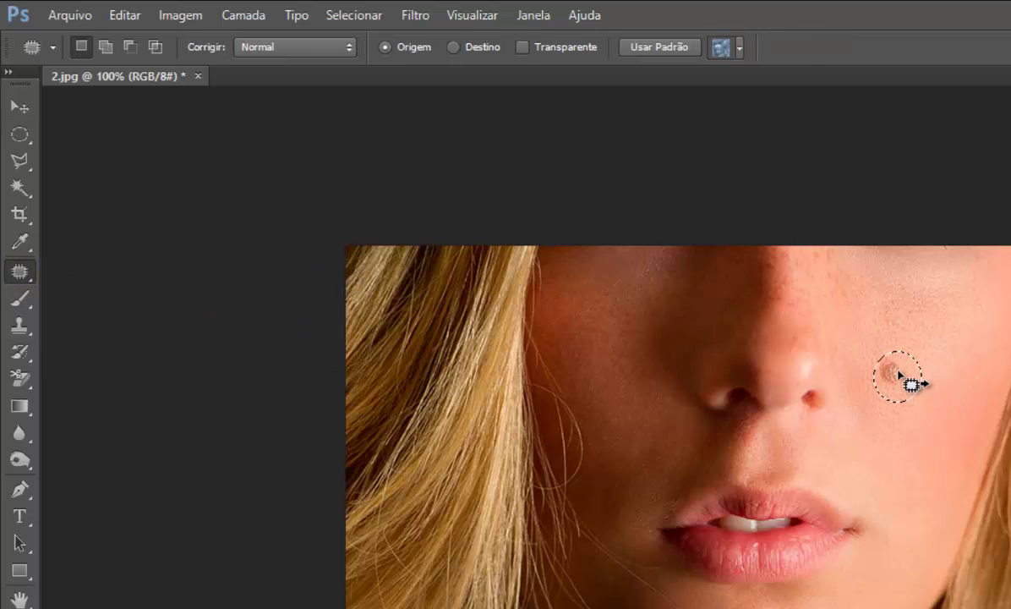
Try patching the selected cheek mole with skin above it and then with skin beside it, undoing each patch.
left_click_drag(910, 384, 896, 320)
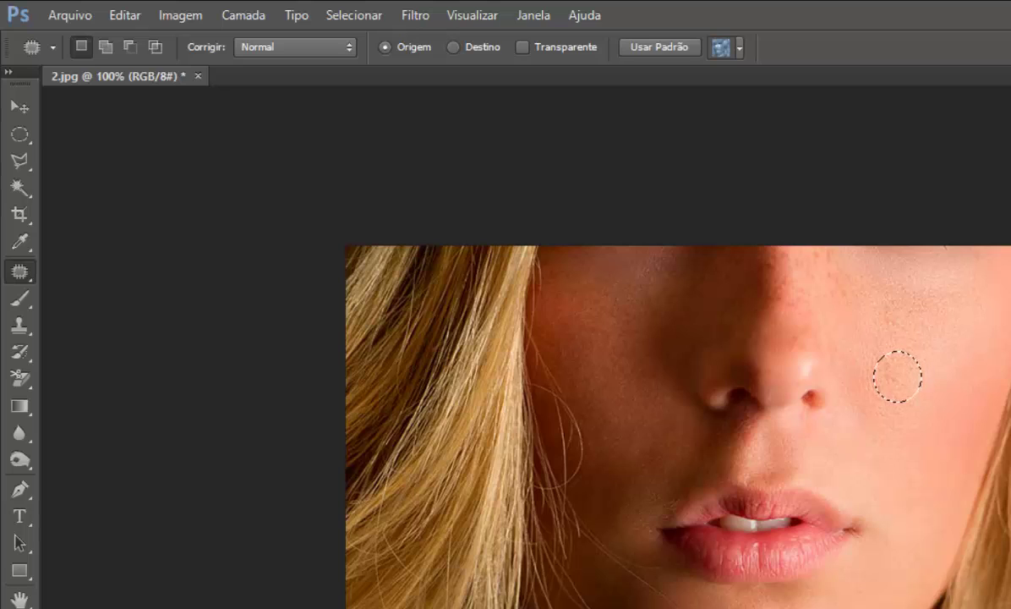
key("ctrl+d")
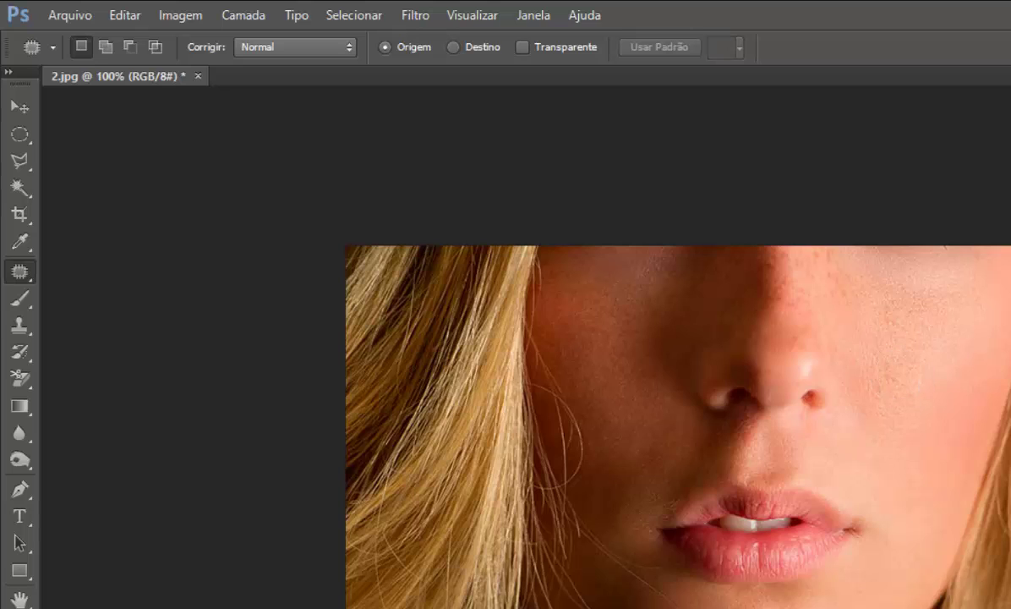
key("ctrl+z")
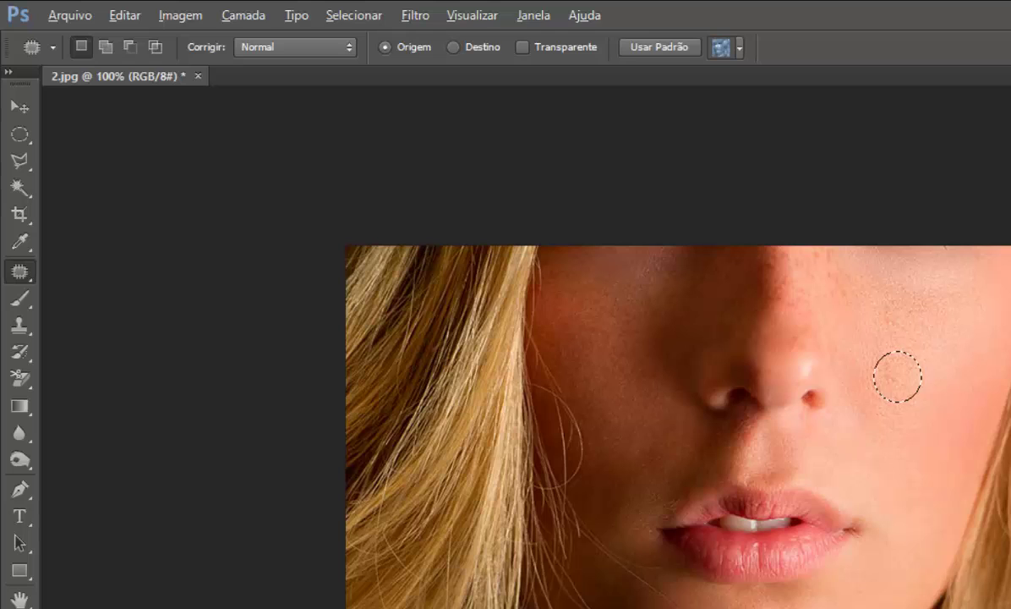
key("ctrl+alt+z")
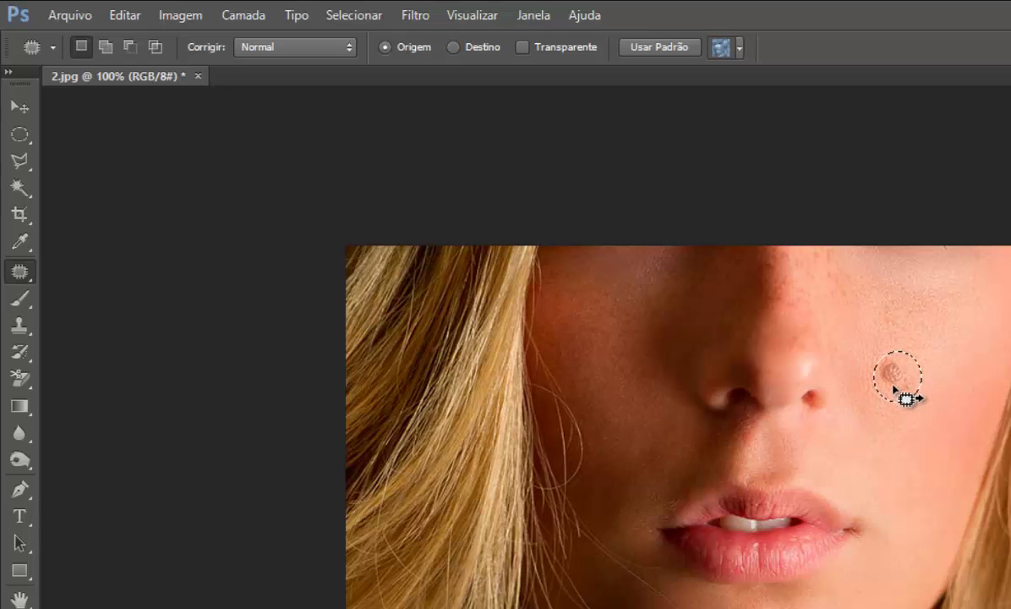
left_click_drag(894, 388, 946, 389)
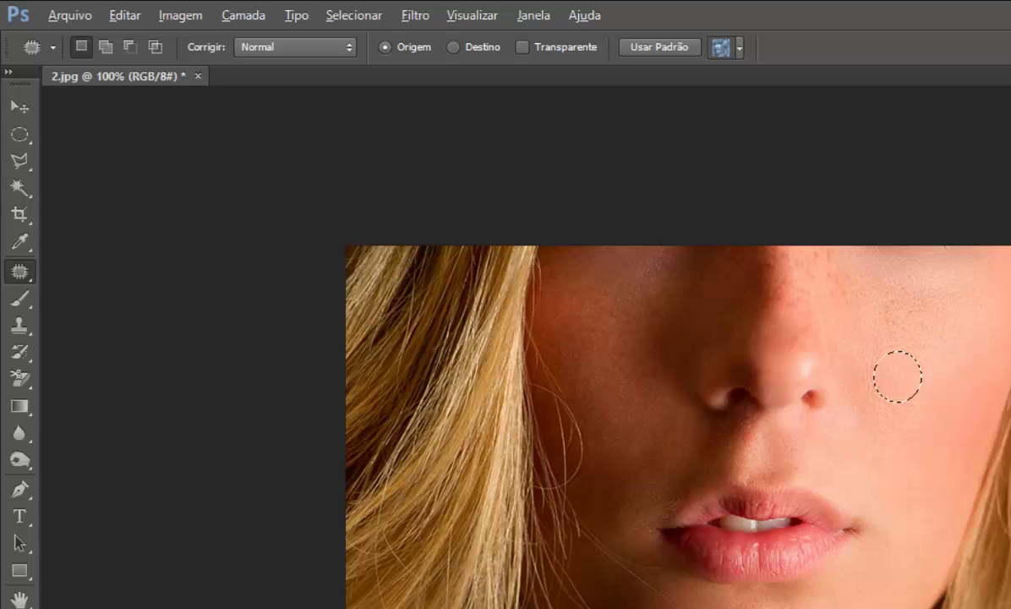
key("ctrl+z")
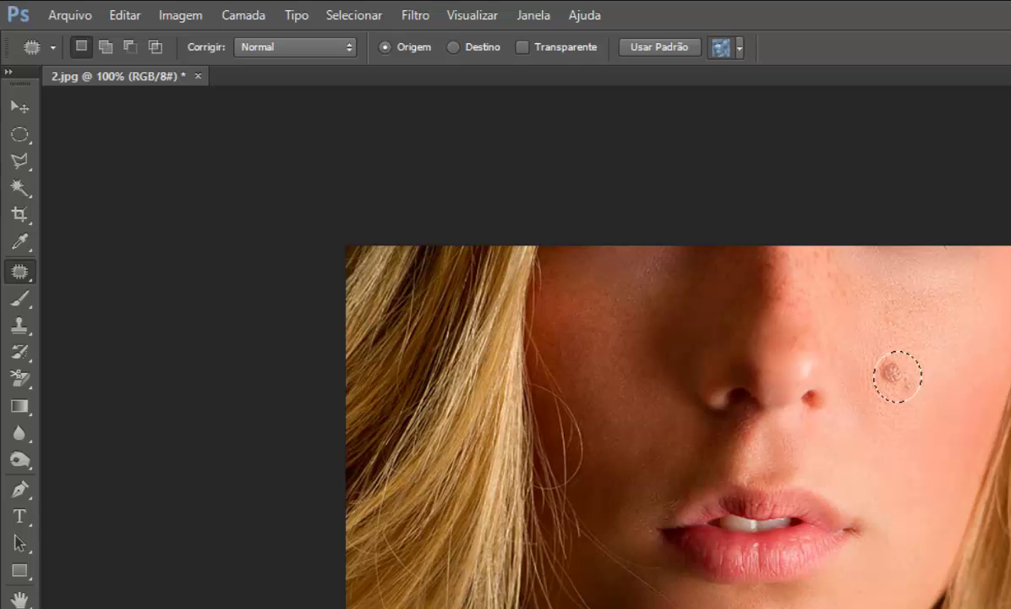
Try filling the selected cheek mole with Sensível a conteúdo, and undo the fill.
left_click(125, 15)
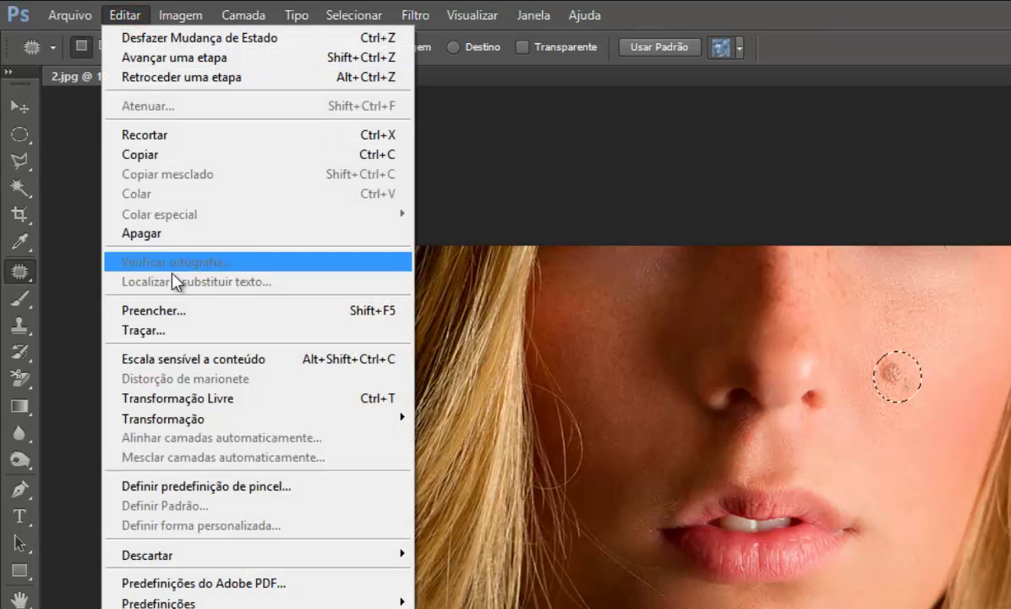
left_click(185, 310)
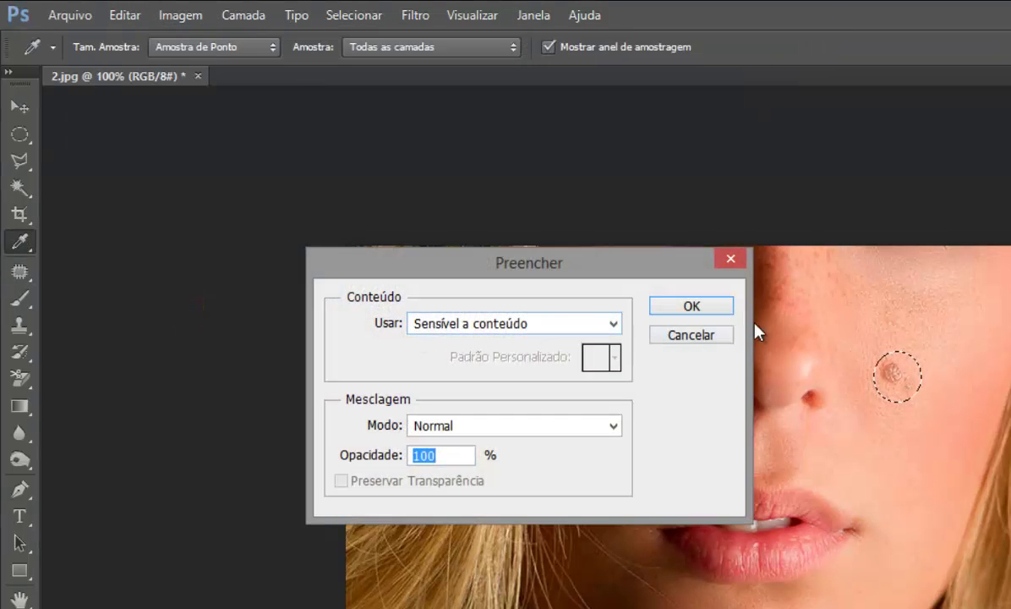
left_click(712, 306)
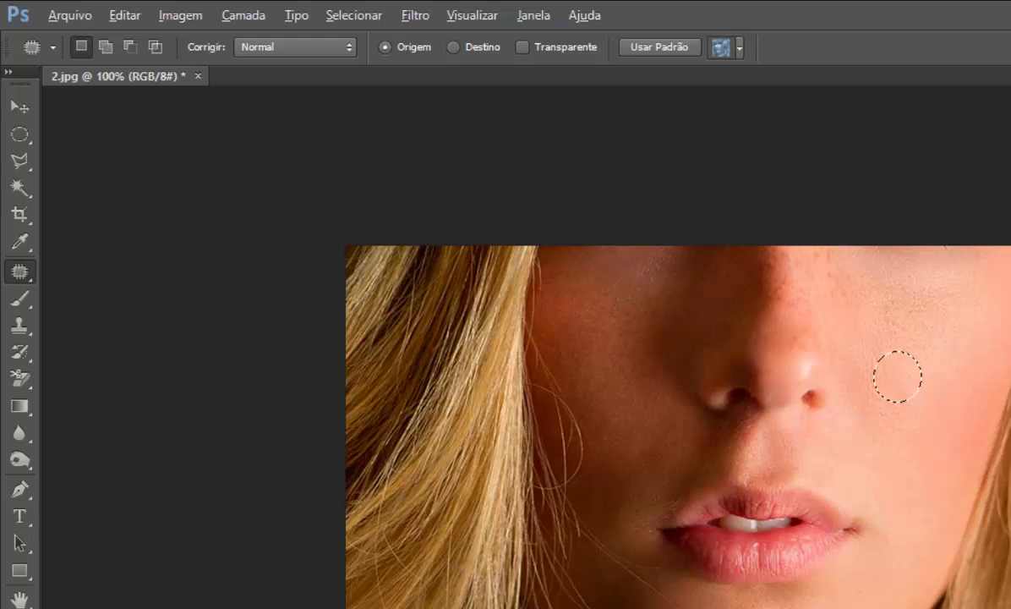
key("ctrl+z")
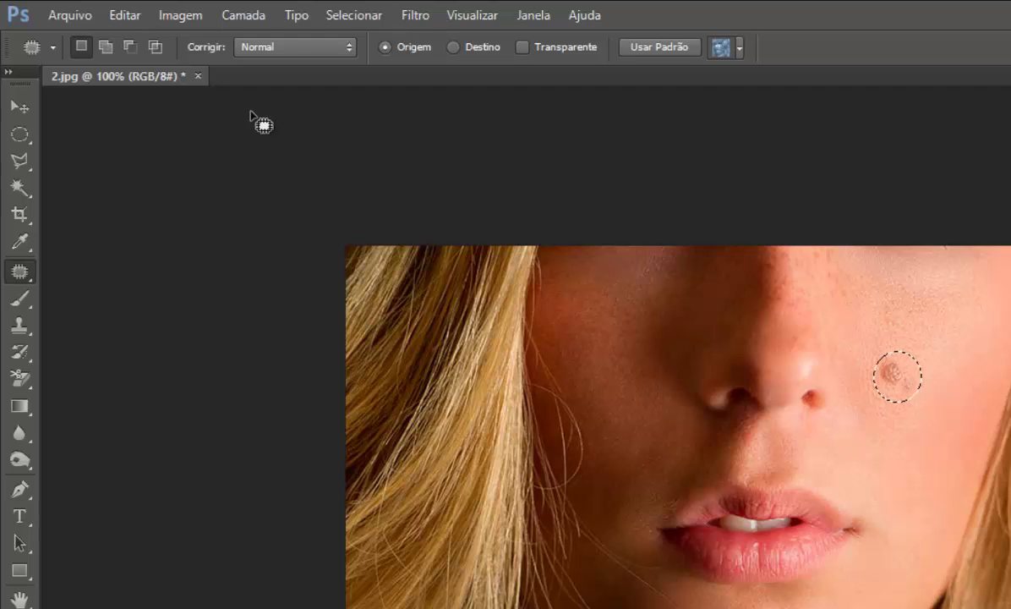
Close 2.jpg without saving and open 4.jpg from the RM folder, leaving its missing RGB profile unmanaged.
left_click(198, 77)
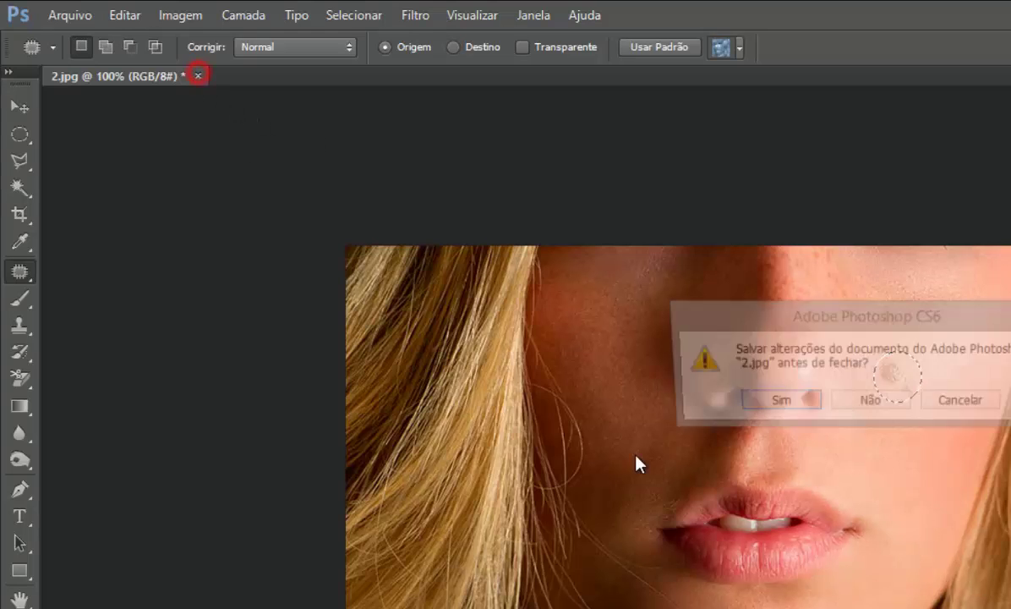
left_click(900, 411)
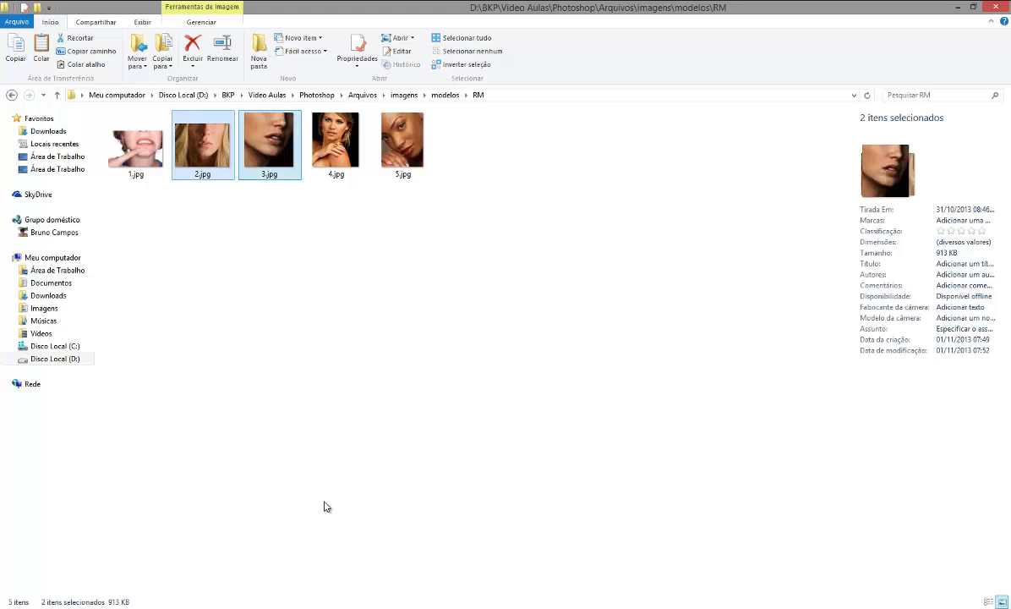
left_click(390, 365)
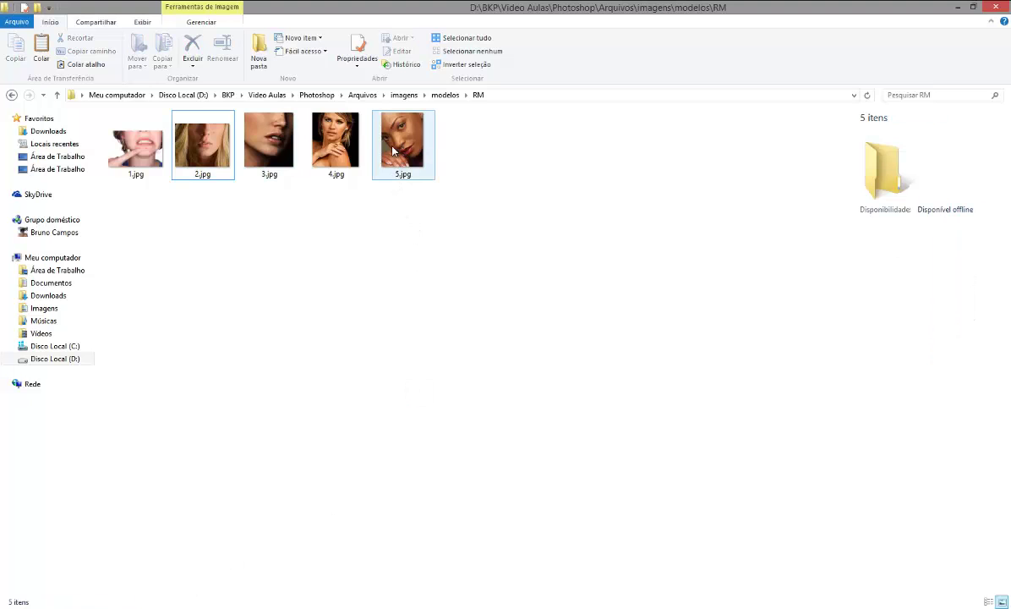
left_click_drag(332, 142, 433, 343)
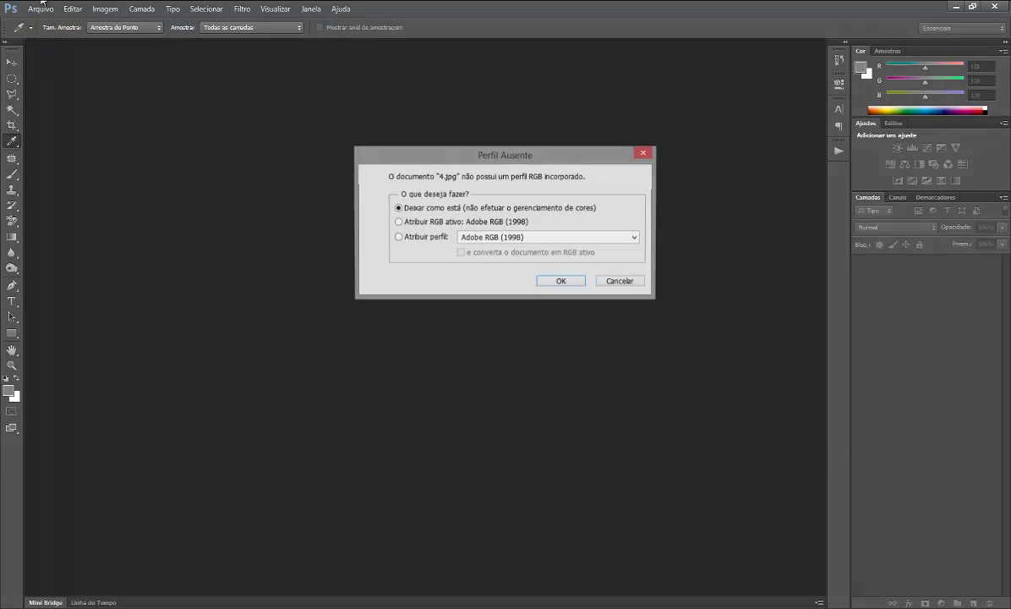
left_click(563, 284)
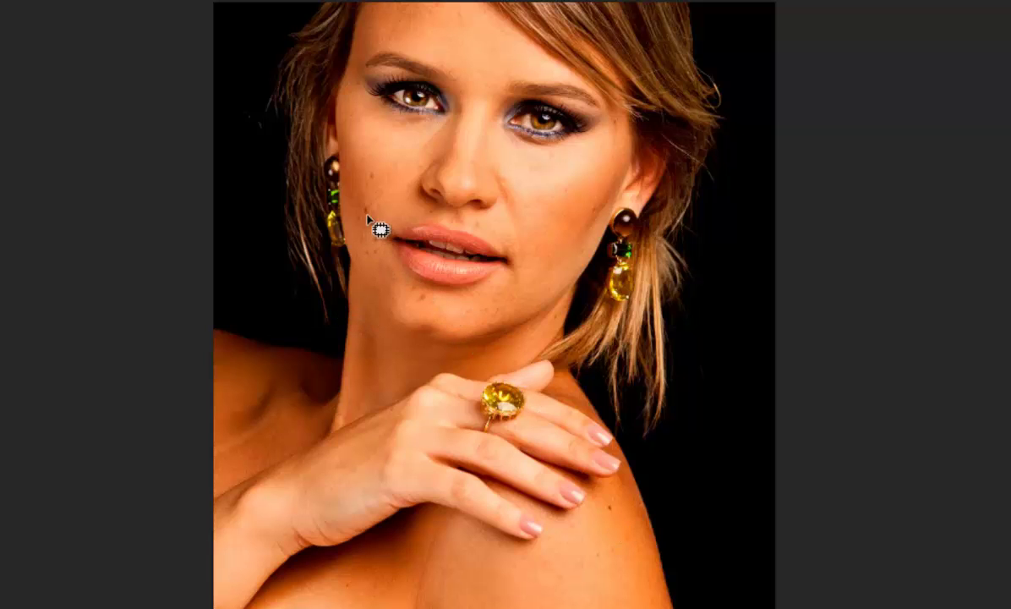
Duplicate the Plano de Fundo layer of 4.jpg.
key("ctrl+plus")
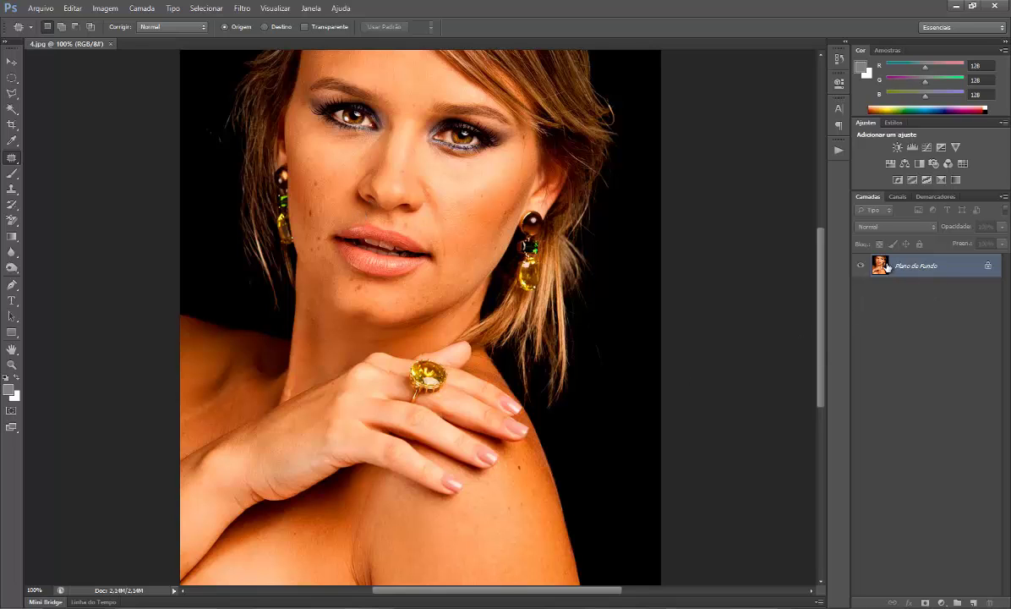
key("ctrl+j")
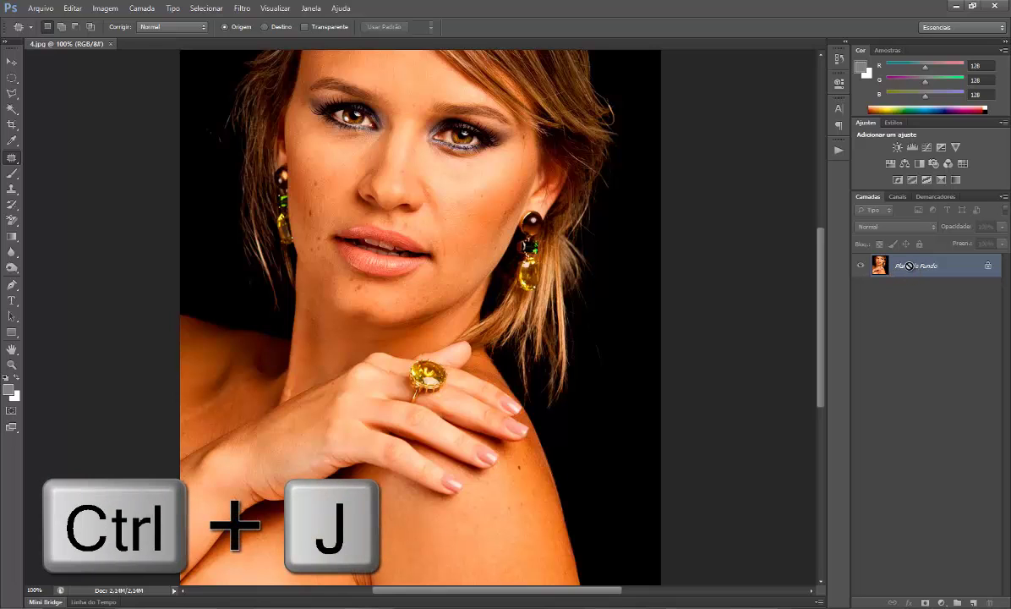
key("ctrl+j")
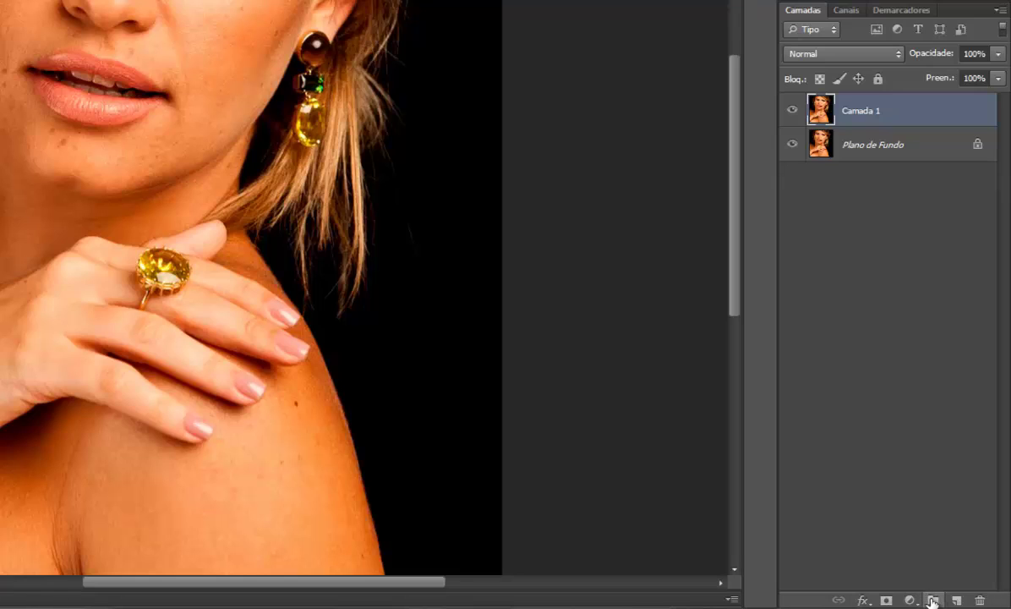
Create a layer group named Tratamento and move Camada 1 into it.
left_click(931, 600)
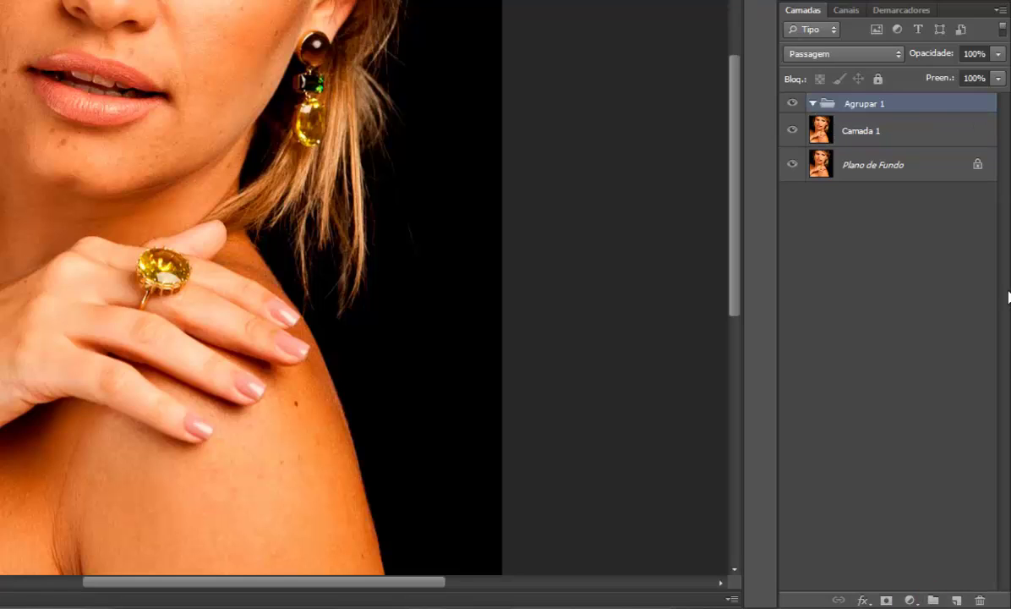
double_click(863, 104)
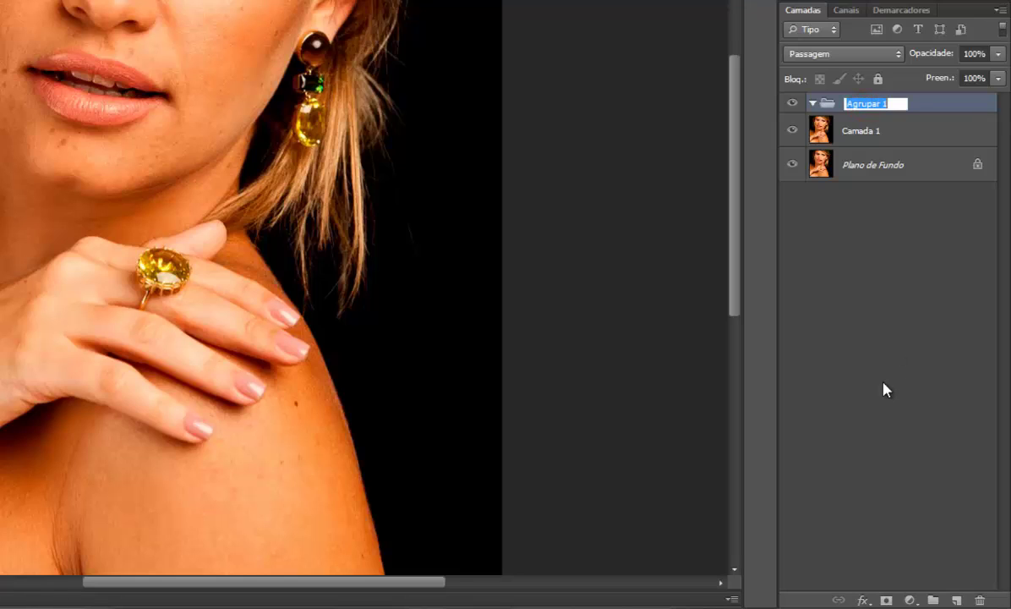
type("Tr")
type("Tratam")
key("Return")
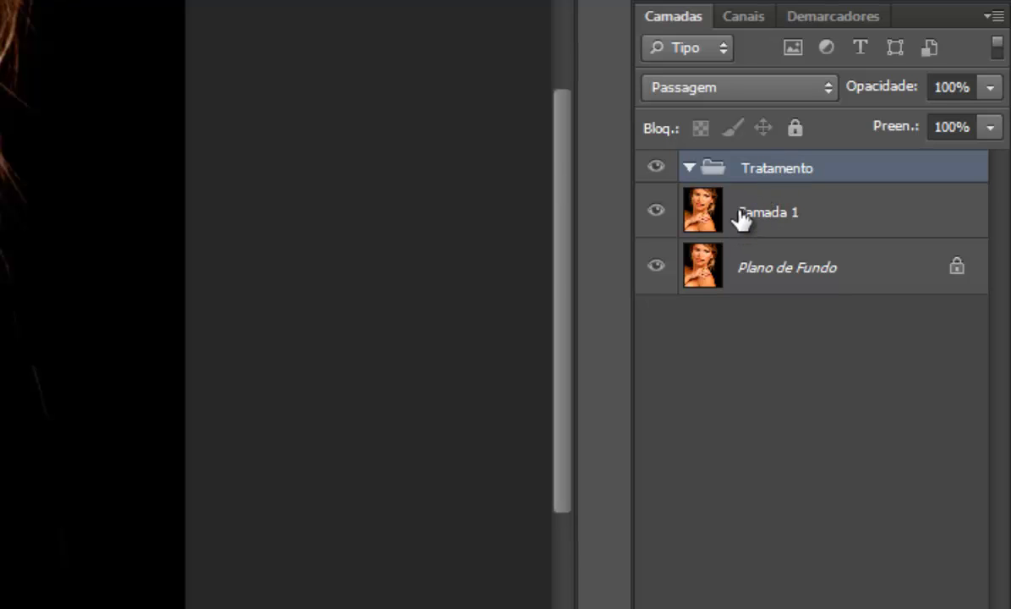
left_click_drag(740, 217, 738, 200)
left_click_drag(742, 194, 778, 182)
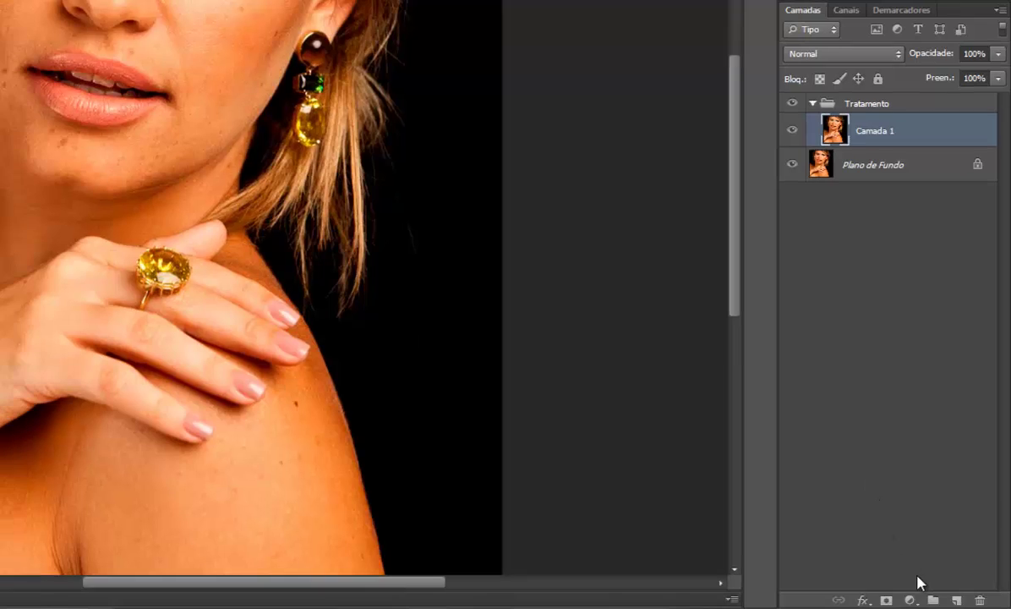
Add an empty layer above Camada 1 in the Tratamento group, naming the photo copy Desfoque and the empty layer Ruido.
left_click(957, 601)
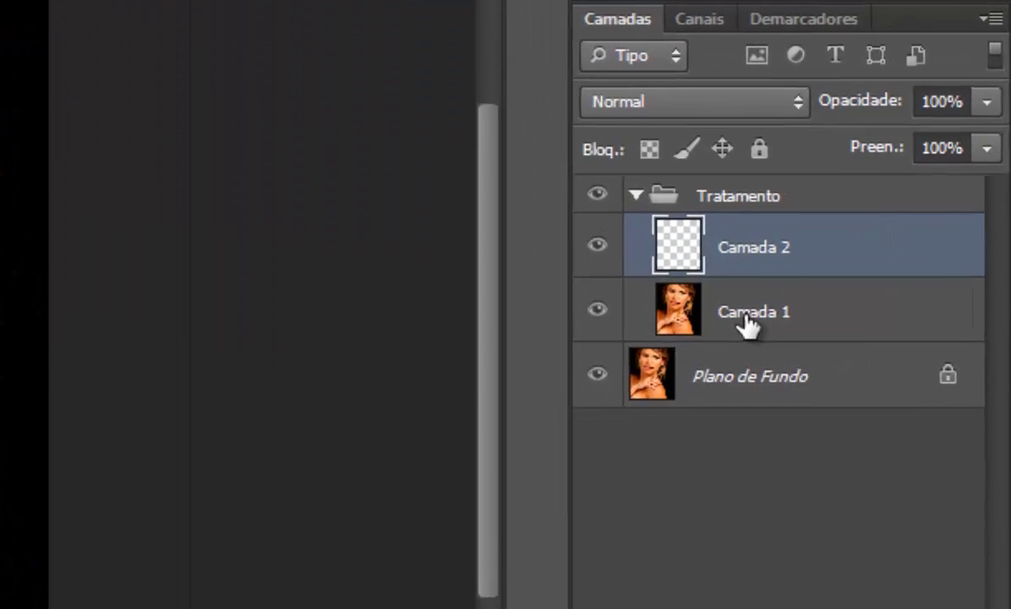
double_click(871, 169)
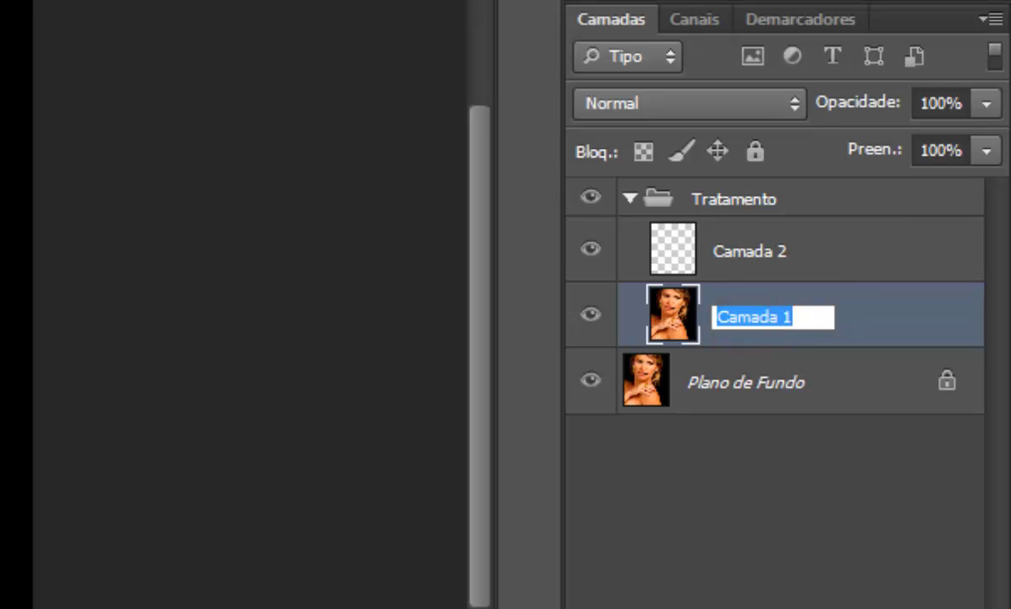
type("Desfoq")
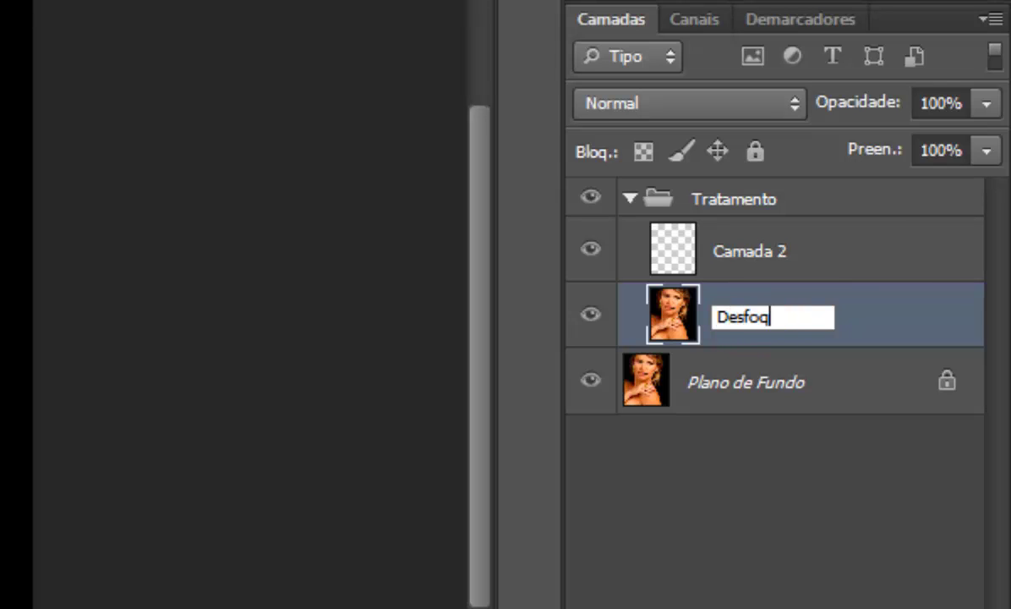
type("ue")
key("Return")
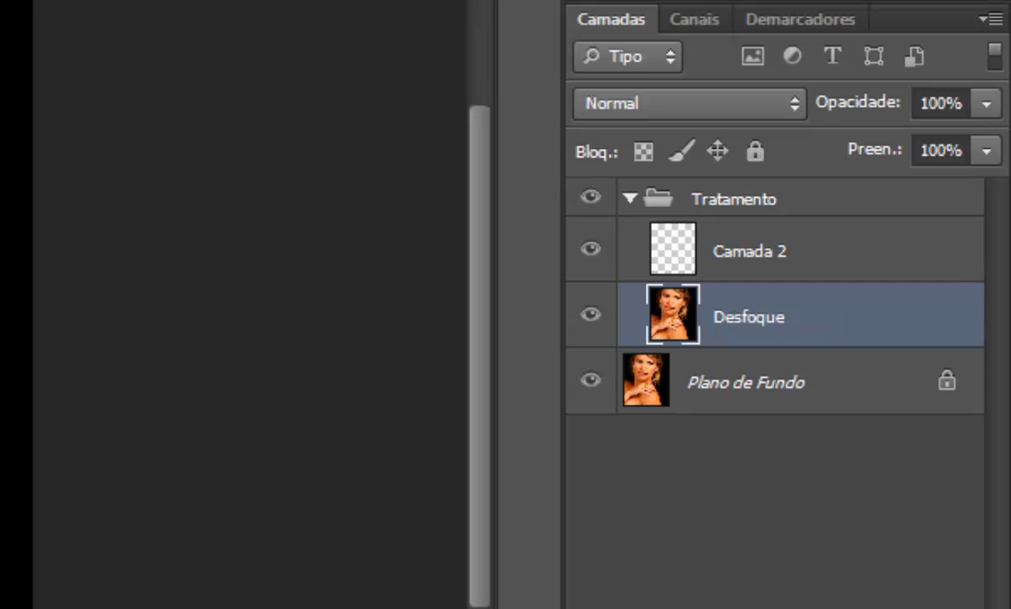
double_click(752, 252)
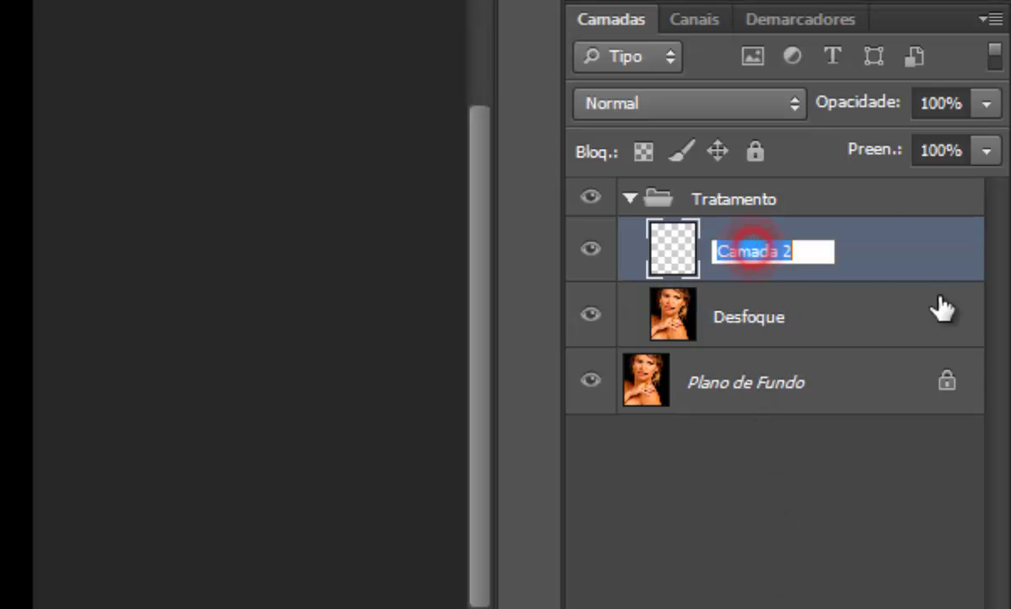
type("Ruido")
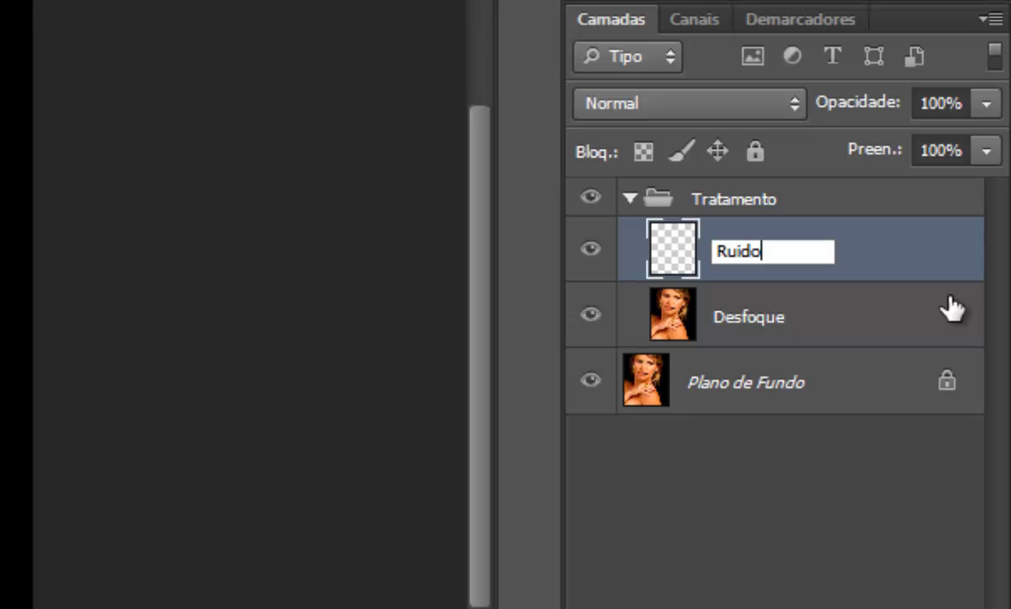
key("Return")
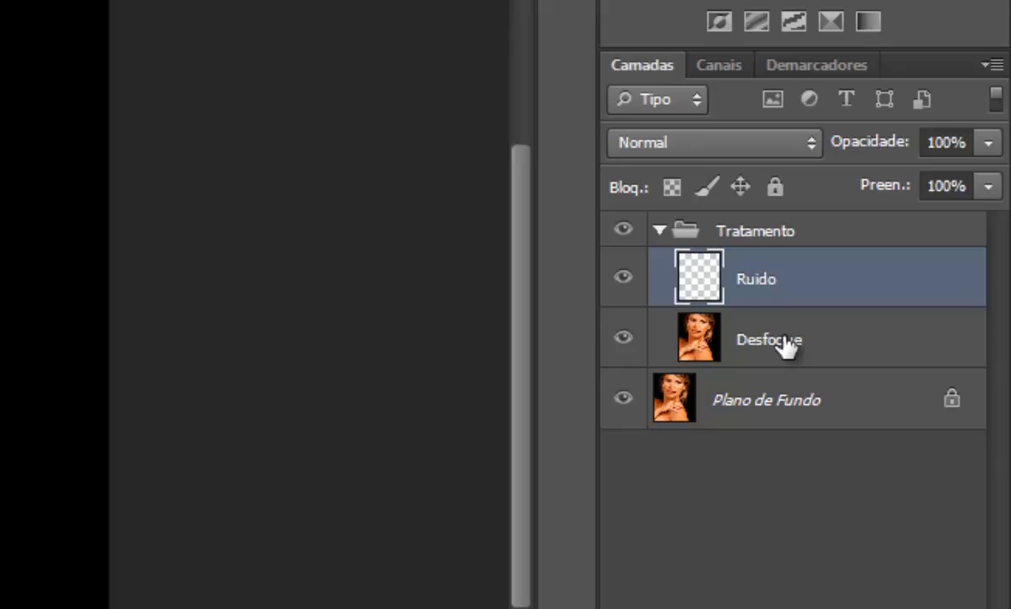
Start the Desfoque de Superfície filter on the Desfoque layer, keeping its dialog clear of the model's face.
left_click(762, 317)
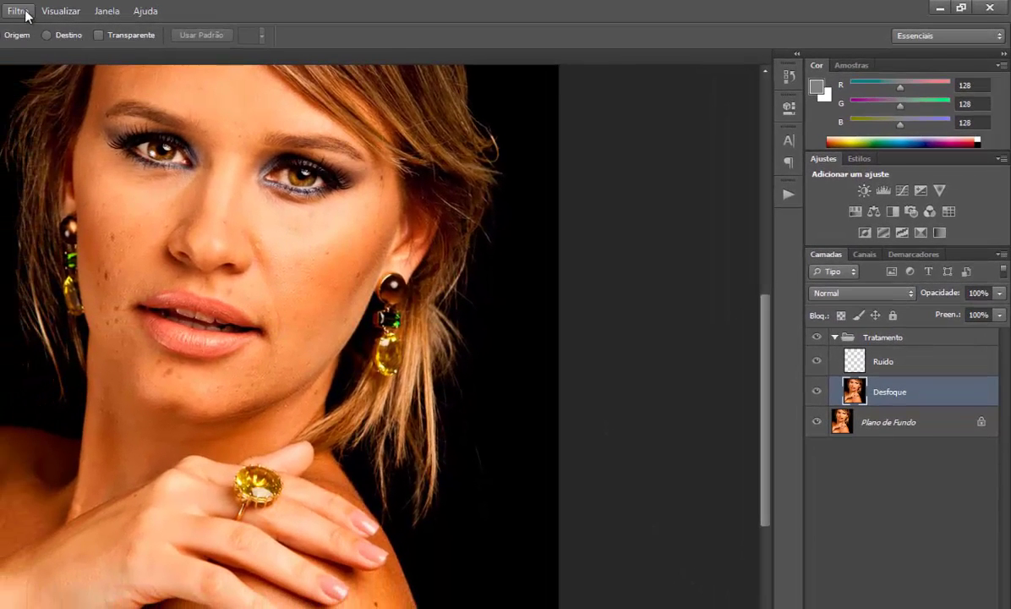
left_click(17, 12)
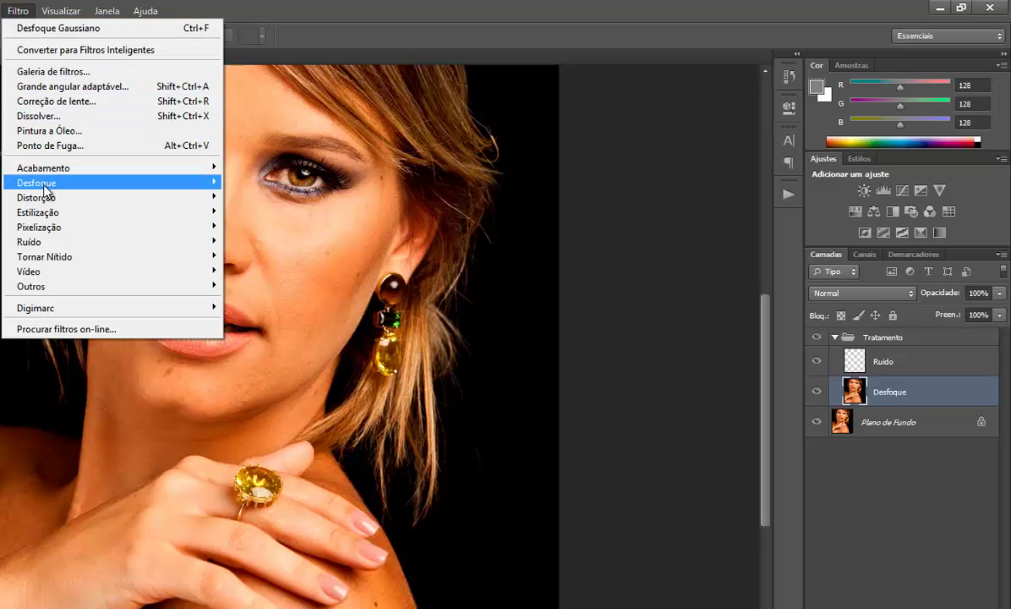
mouse_move(59, 182)
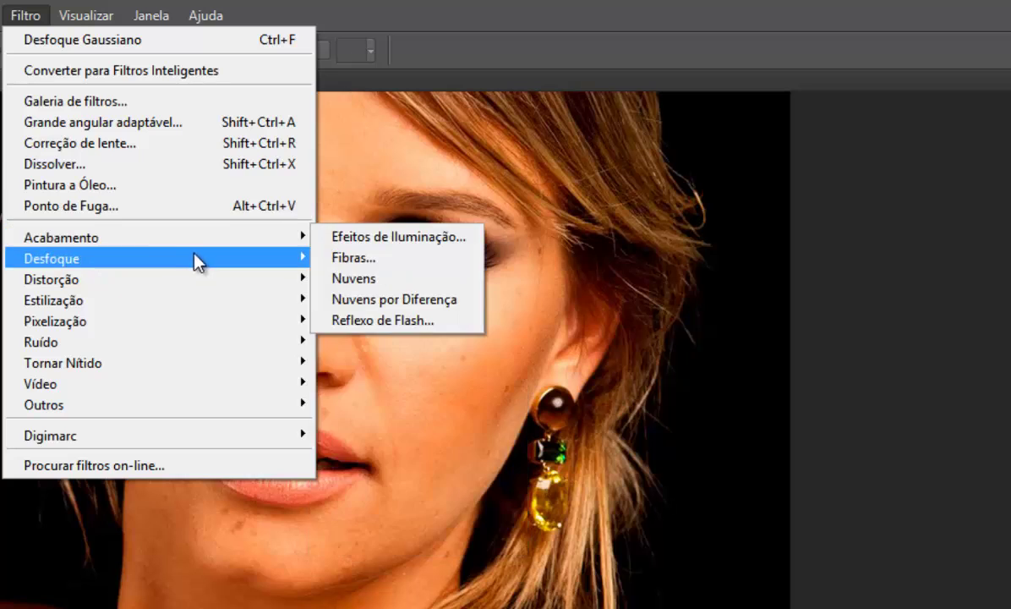
mouse_move(203, 263)
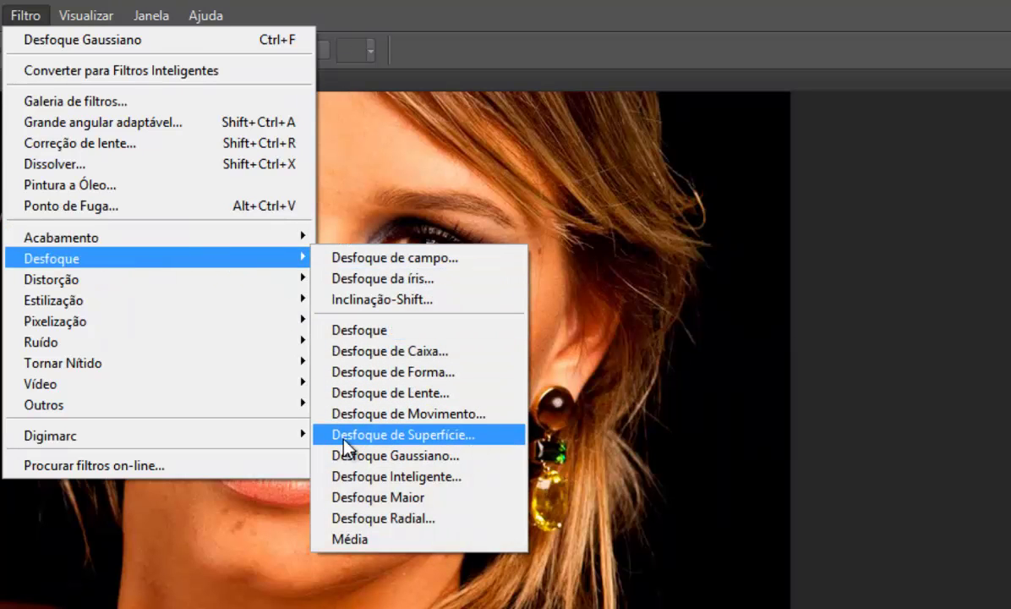
left_click(463, 441)
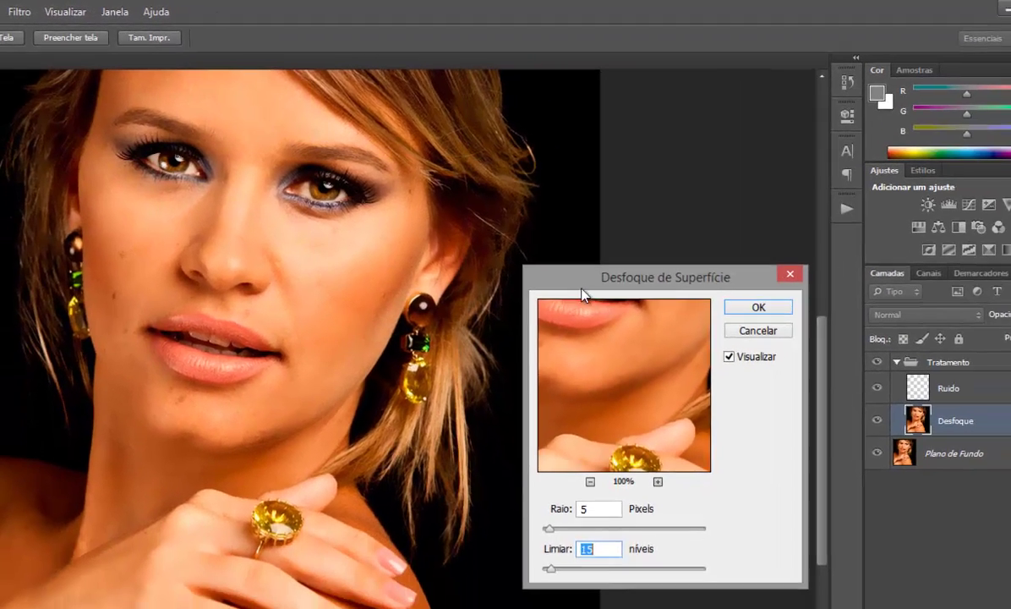
left_click_drag(582, 289, 568, 294)
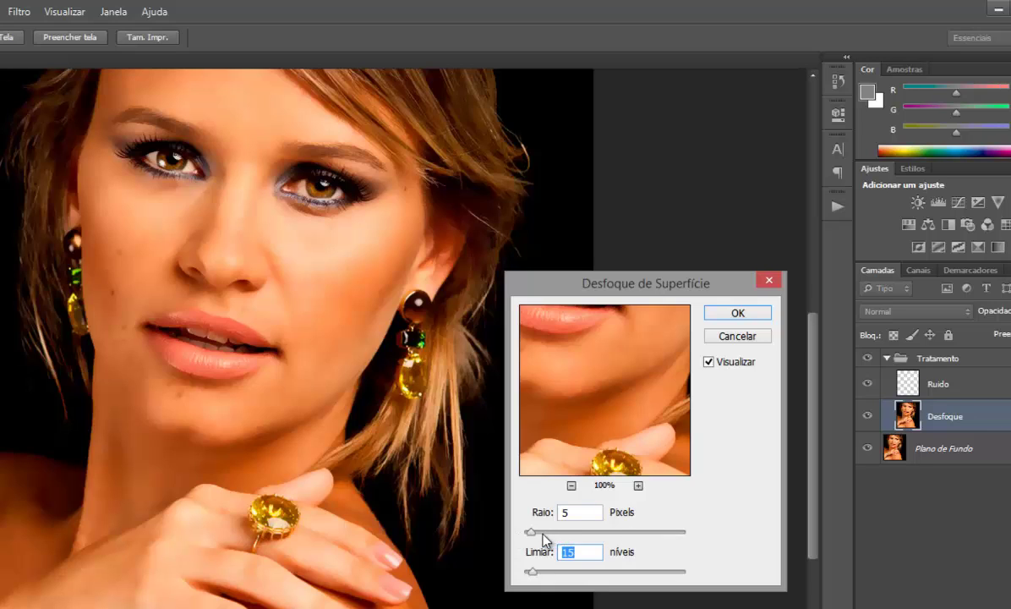
Try surface blur radii of 78 and 1 pixels, and reset the radius to 5 pixels.
left_click_drag(531, 533, 632, 538)
left_click(647, 531)
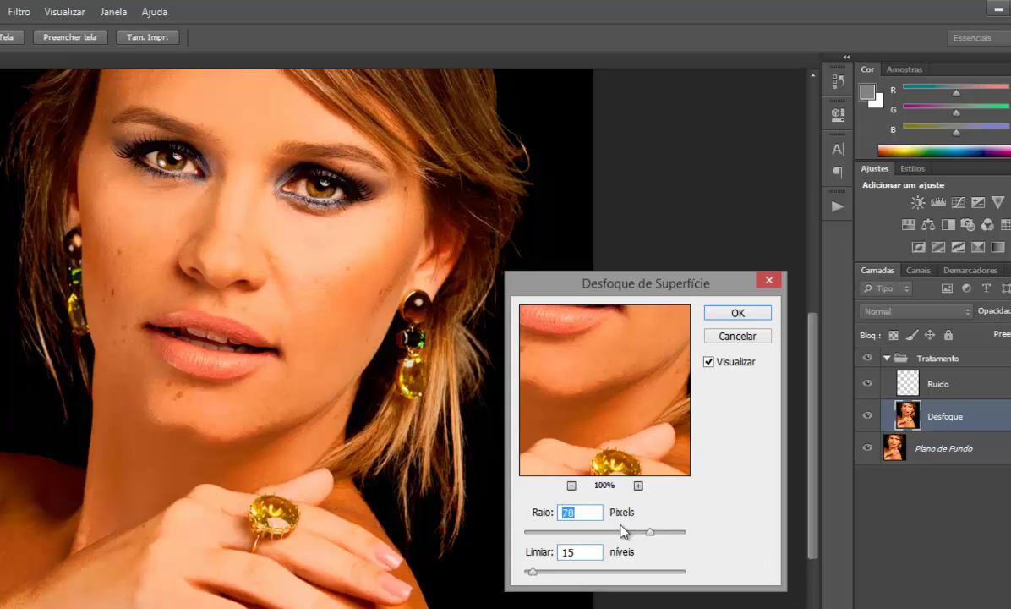
left_click_drag(649, 532, 537, 534)
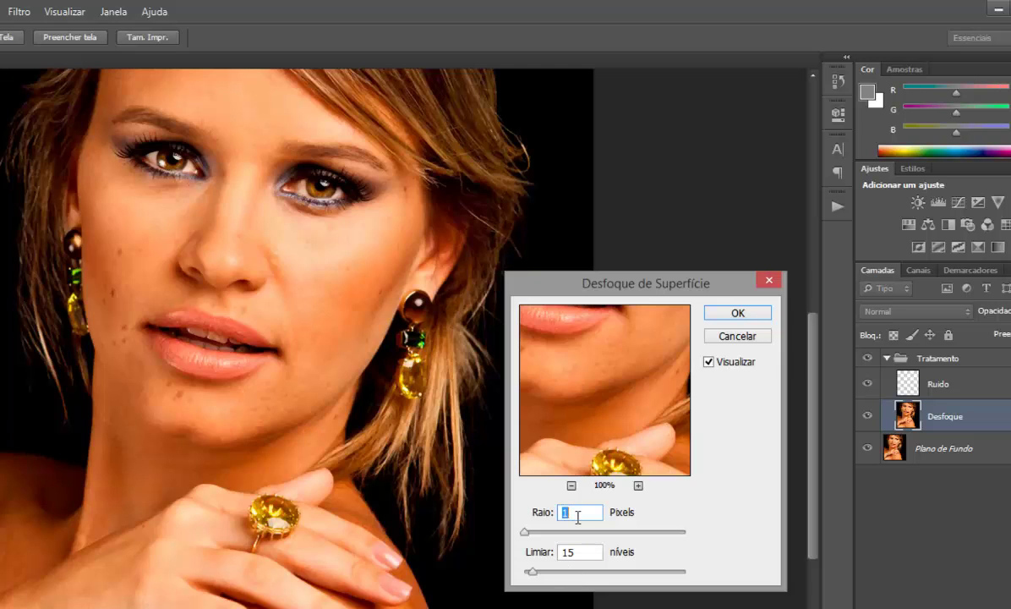
type("5")
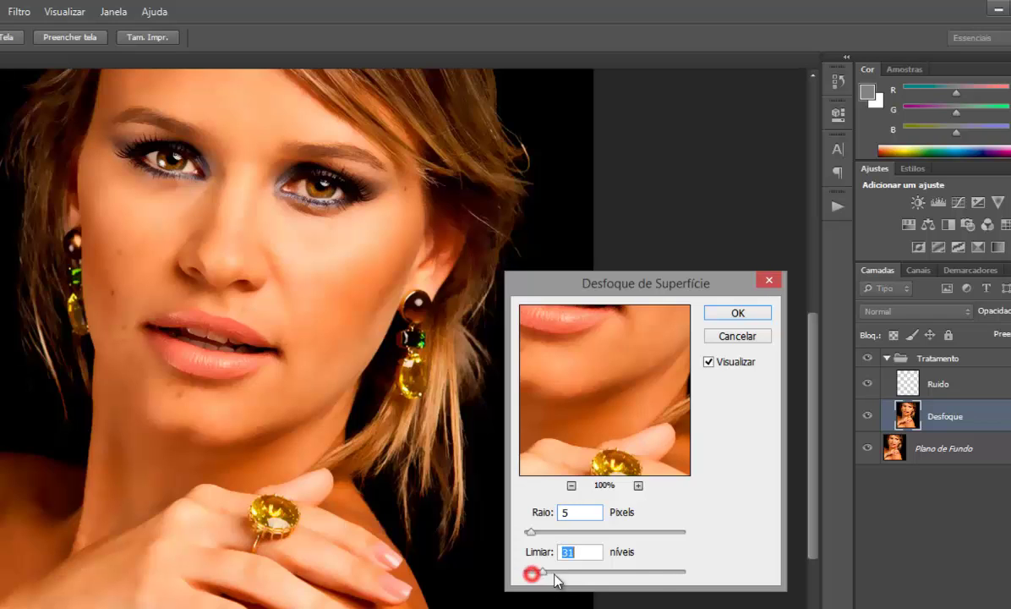
Try an extreme surface blur with a threshold of 206 levels and a radius of 42 pixels.
left_click_drag(531, 577, 657, 578)
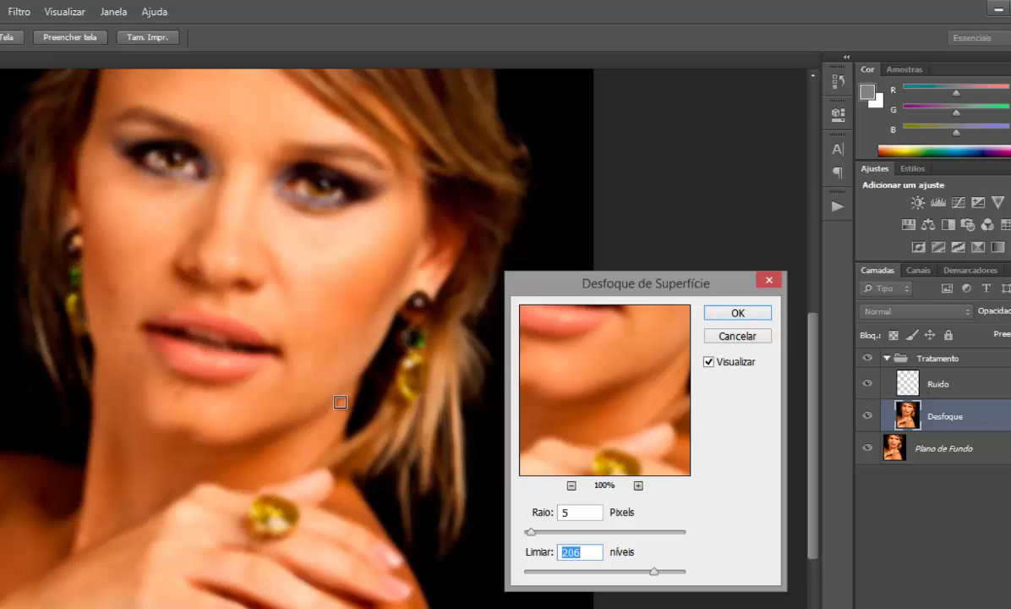
left_click_drag(535, 532, 591, 532)
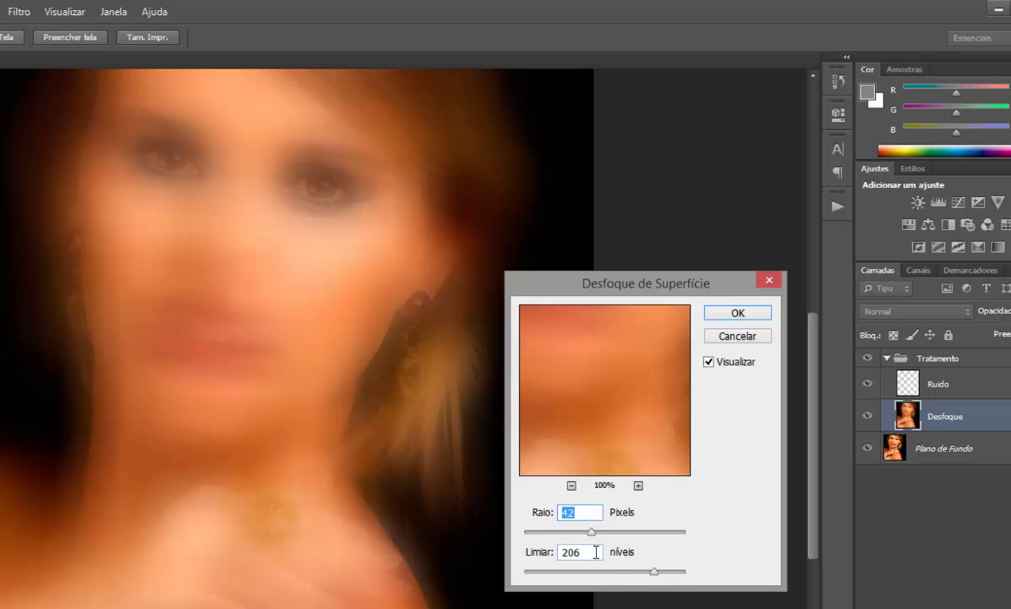
left_click(485, 542)
left_click_drag(541, 380, 622, 420)
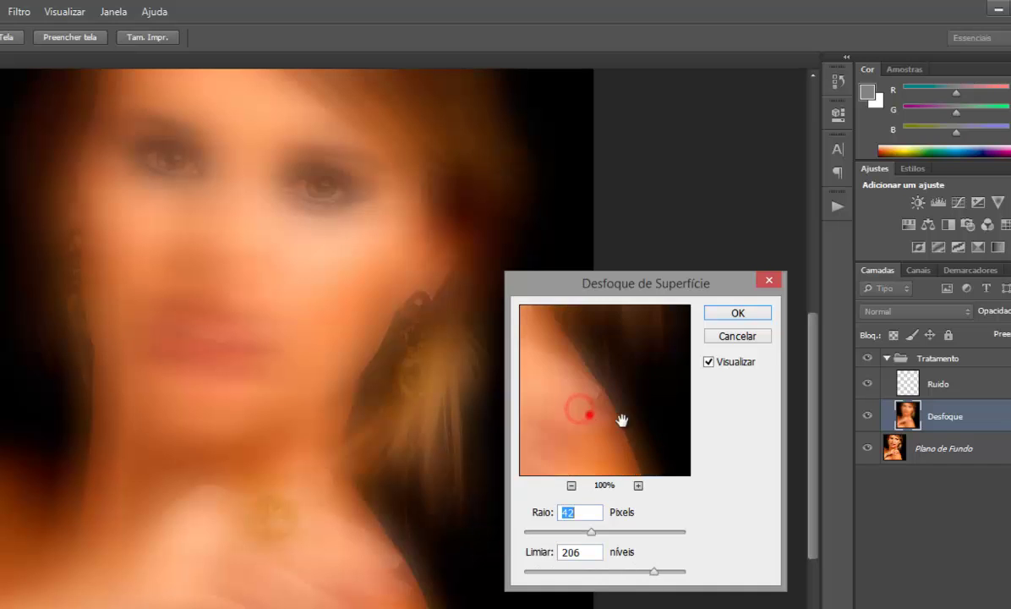
Set the surface blur threshold to 20 levels, try a radius of 10 pixels, and reduce it to 7 pixels.
left_click(587, 551)
type("20")
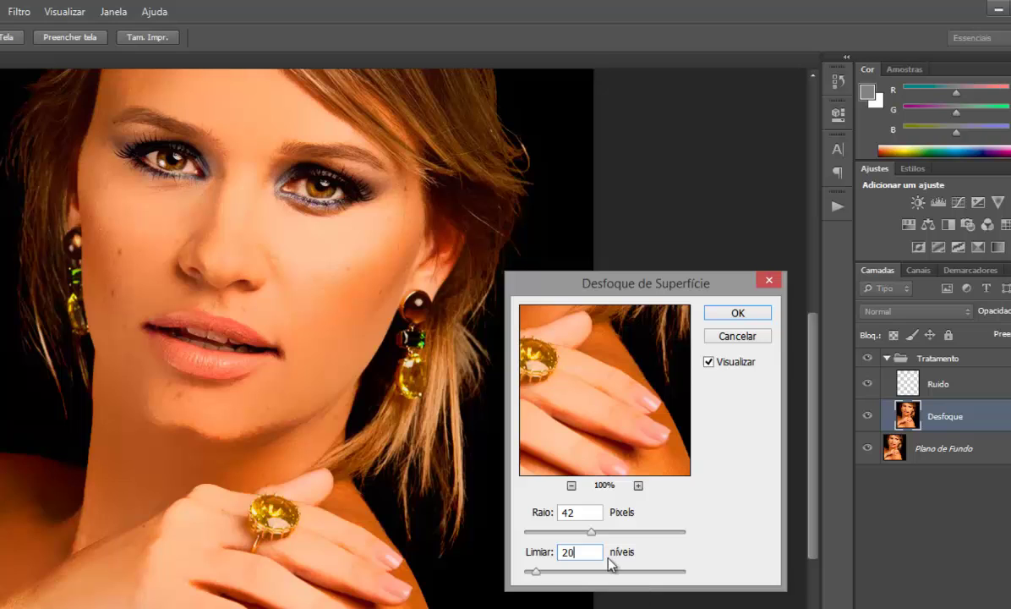
left_click(581, 511)
type("10")
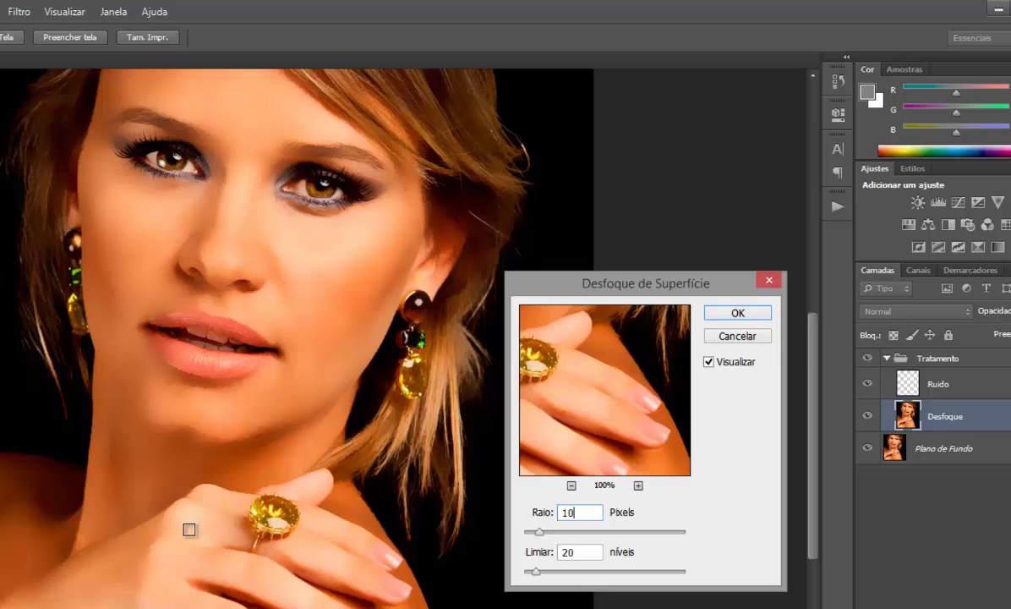
double_click(578, 512)
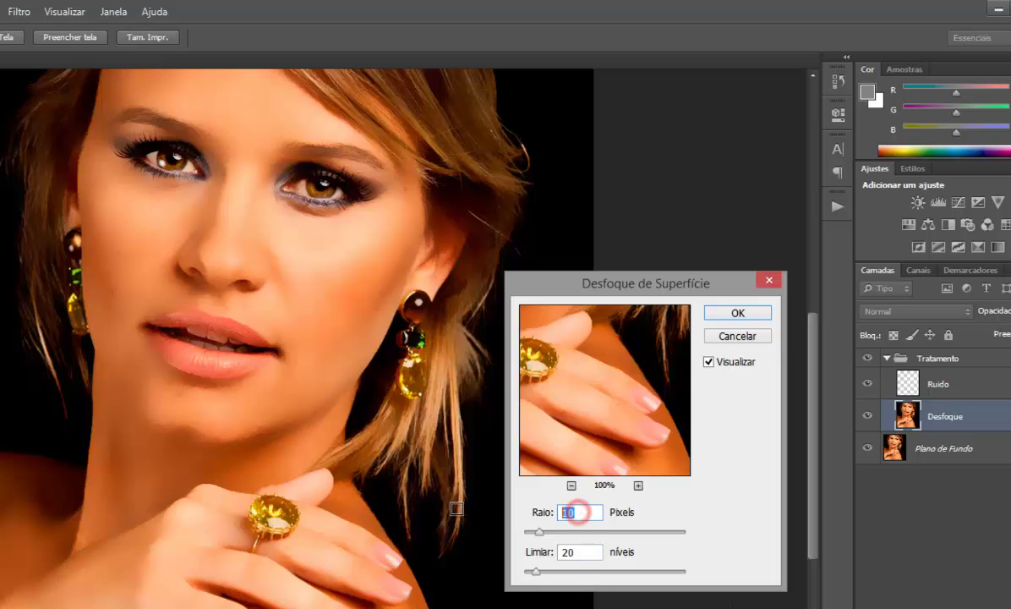
type("7")
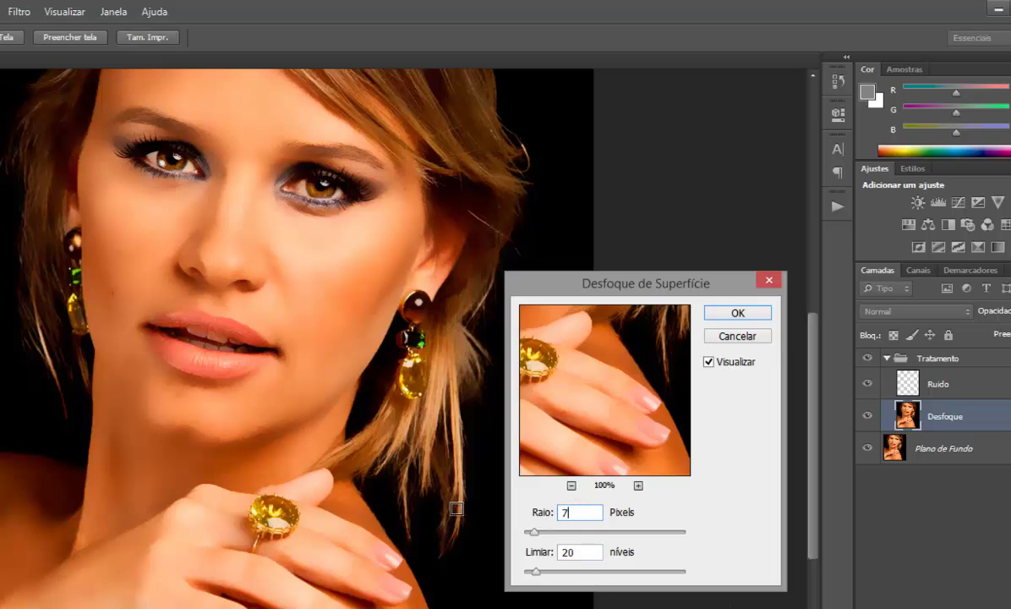
Set the surface blur radius to 6 pixels and its threshold to 18 levels, and apply the filter.
double_click(564, 512)
key("Tab")
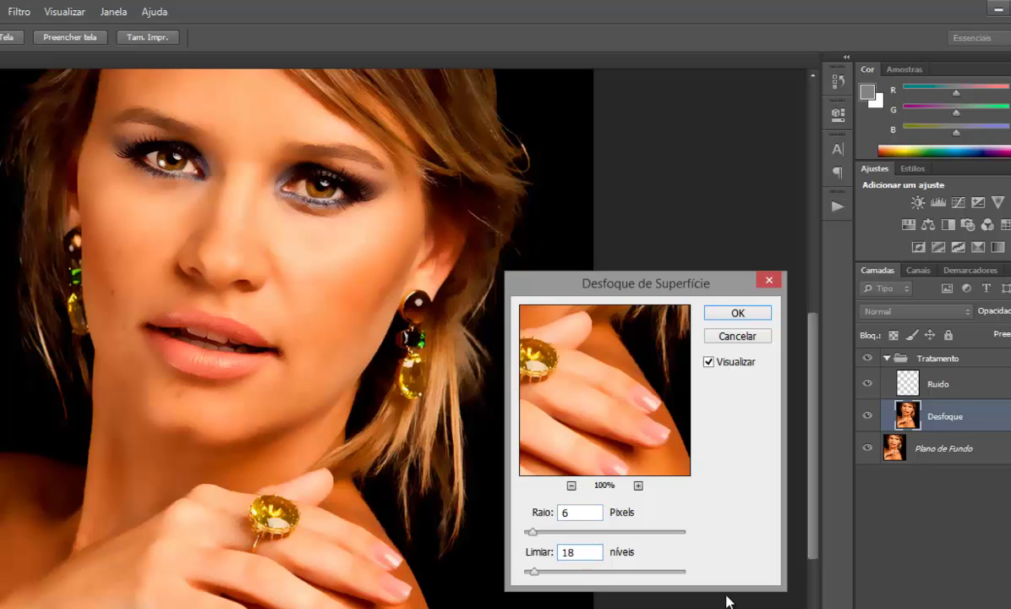
double_click(585, 551)
left_click(583, 511)
left_click(731, 312)
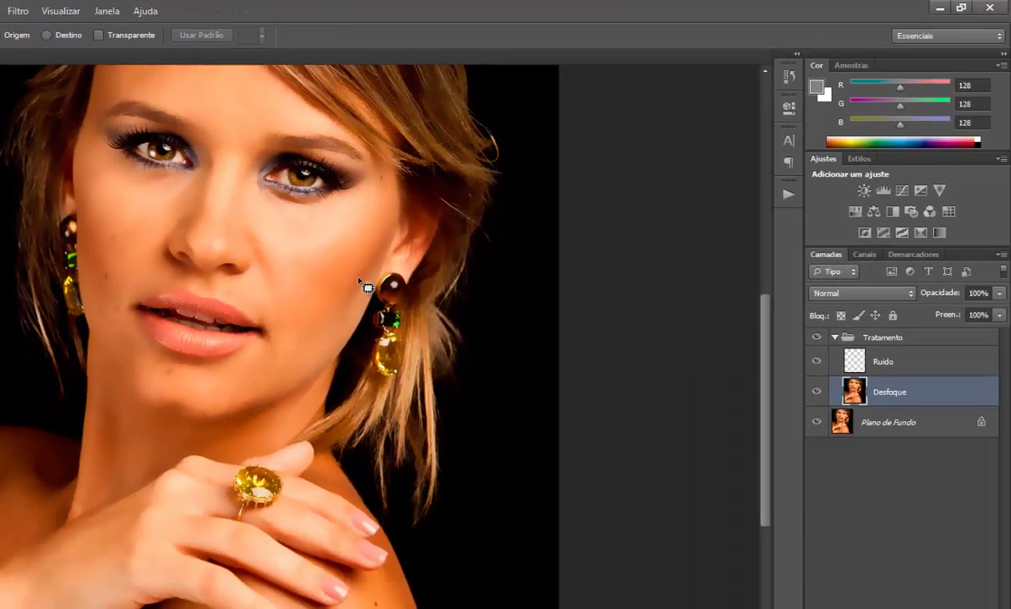
Select the Ruido layer and accept gray 808080 as the foreground colour.
left_click(875, 363)
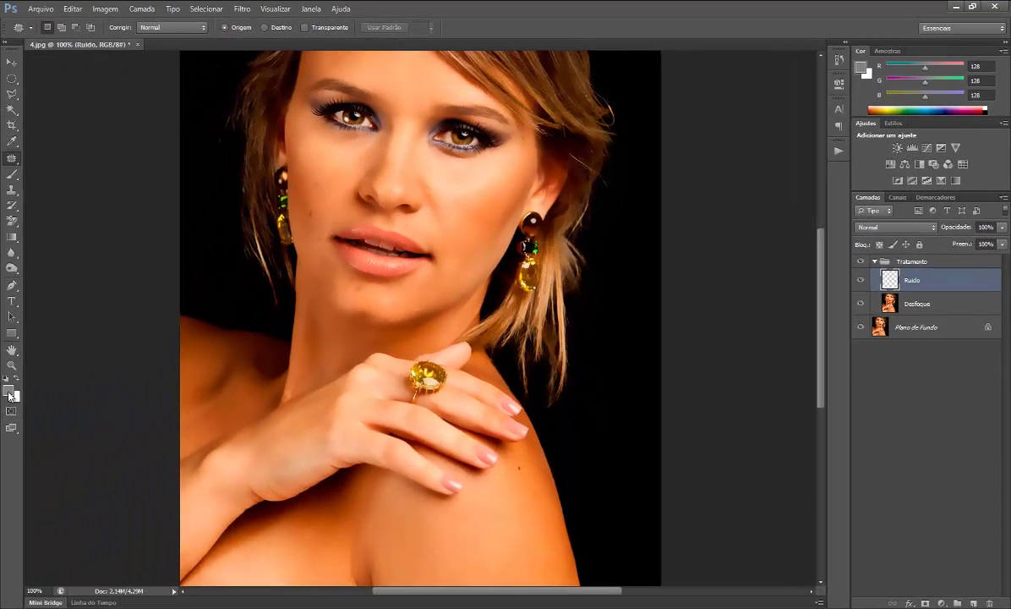
left_click(10, 393)
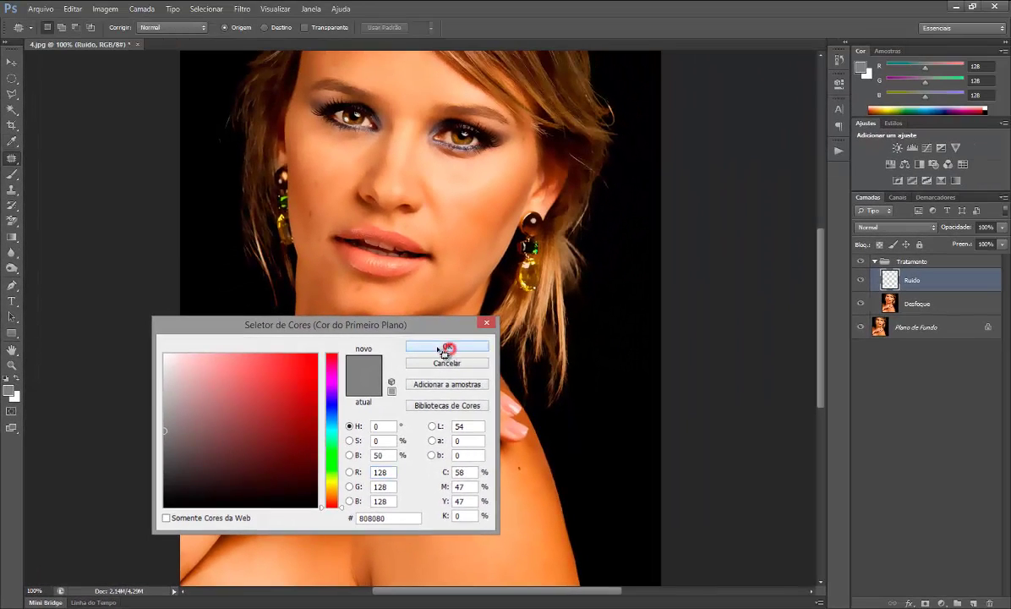
left_click(638, 234)
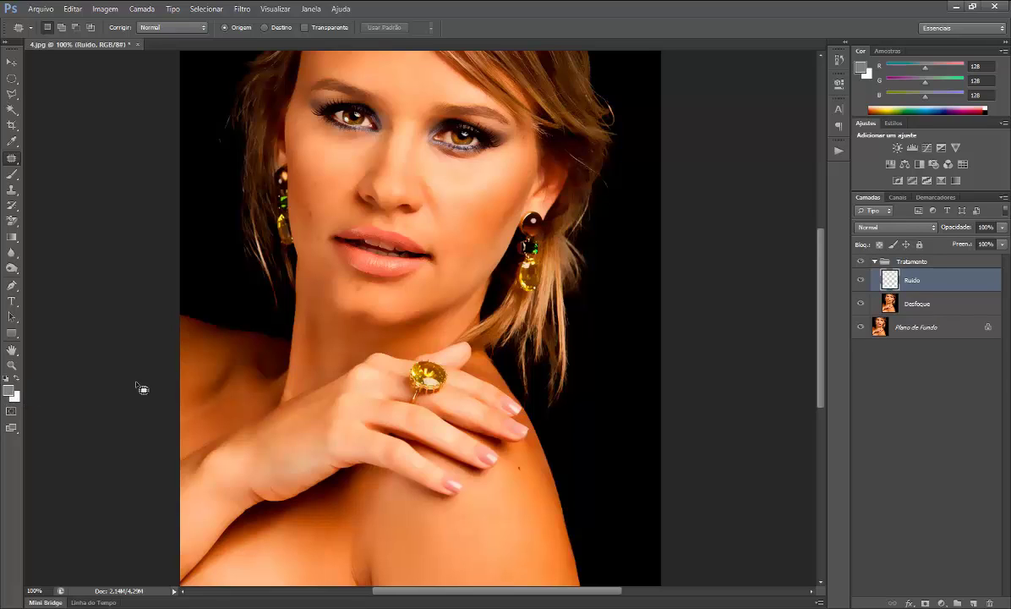
Try filling the Ruido layer with the foreground gray, and undo the fill.
key("alt+BackSpace")
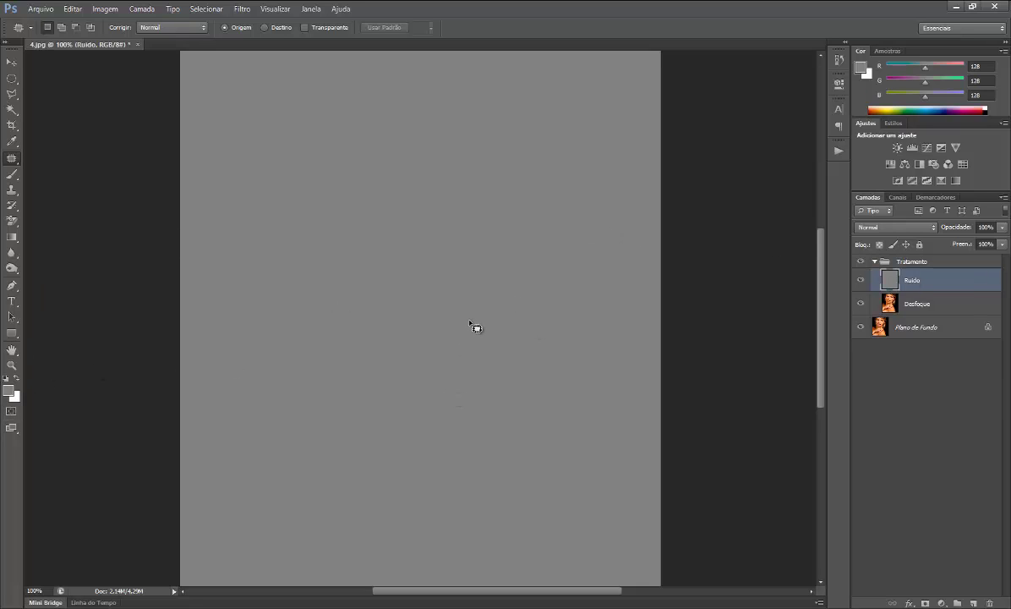
key("ctrl+z")
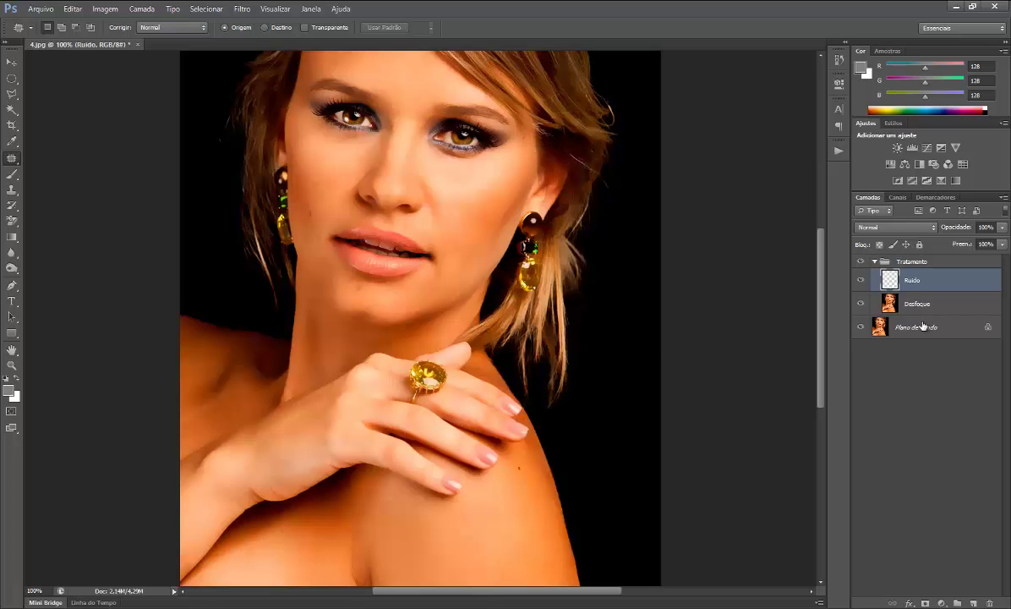
Fill the Ruido layer with 50% Cinza in Normal mode at 100% opacity using the Preencher command.
left_click(73, 8)
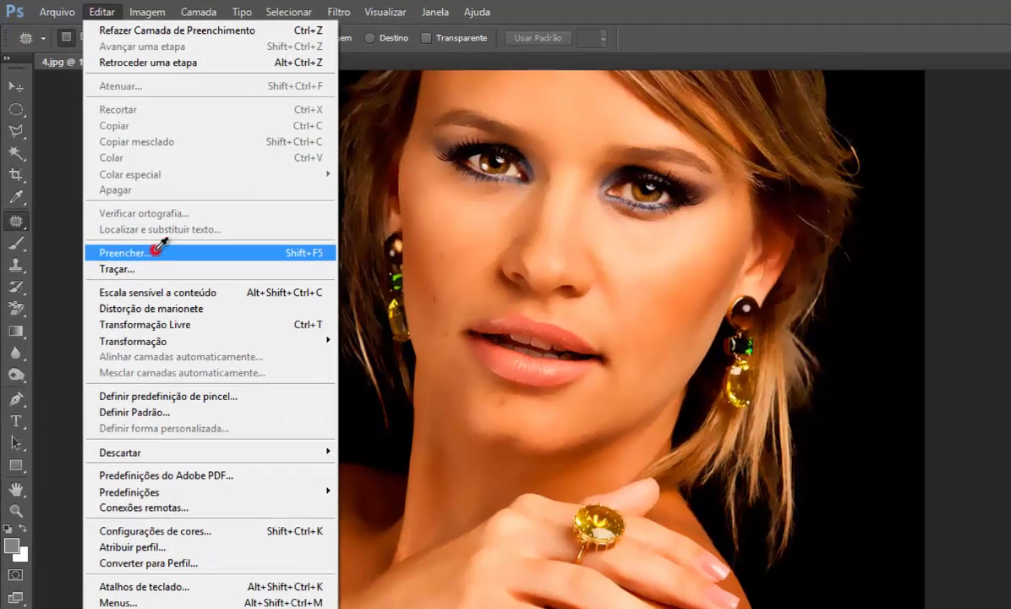
left_click(112, 200)
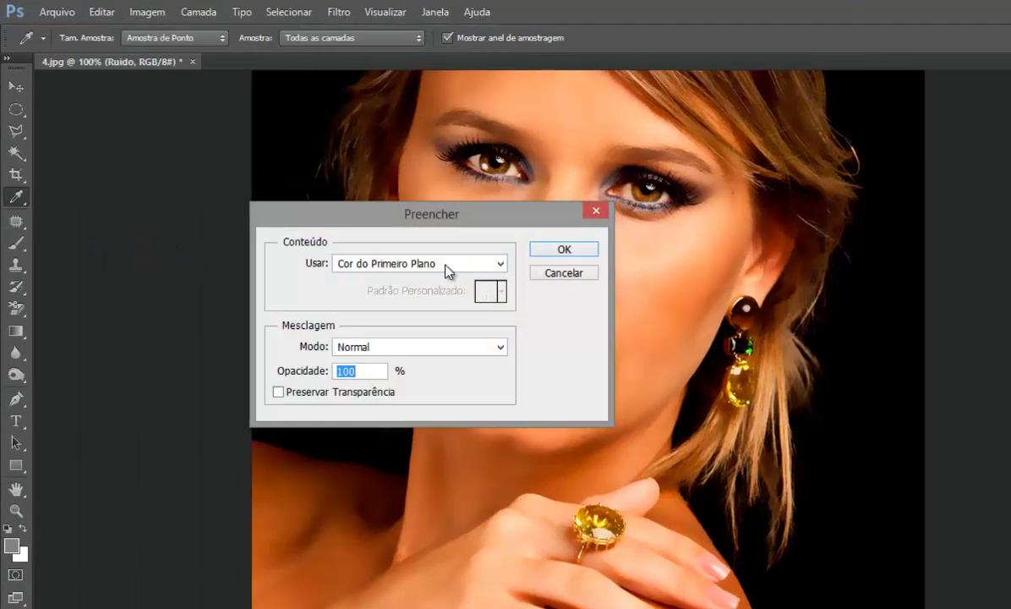
left_click(498, 263)
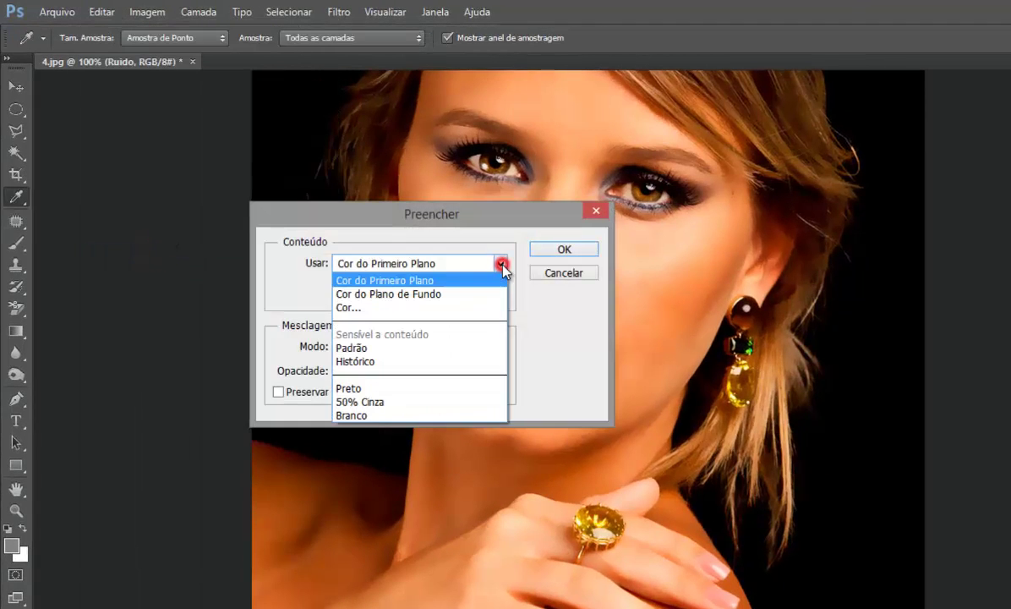
left_click(361, 404)
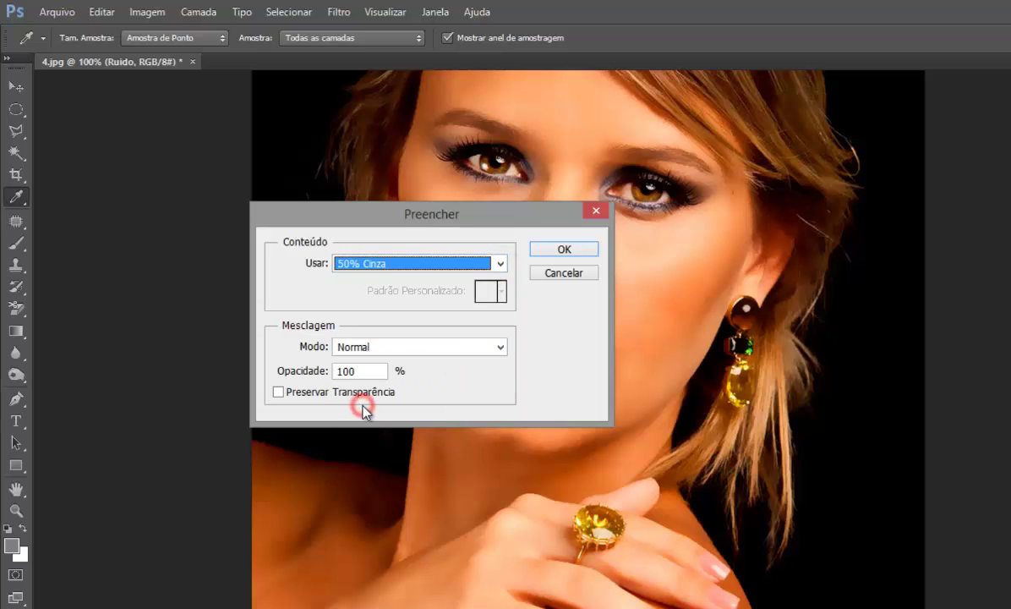
left_click(561, 250)
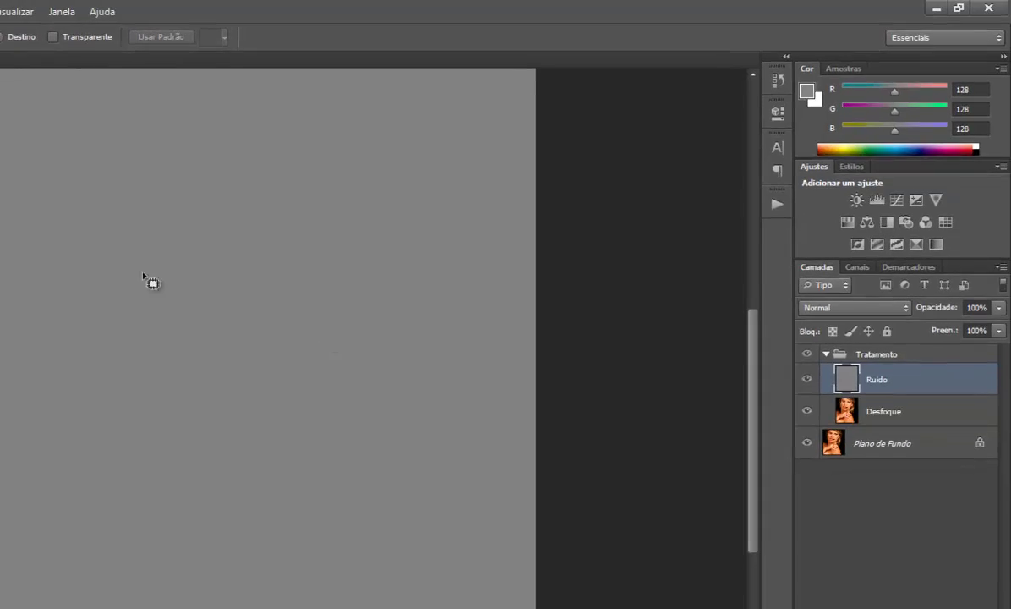
Start Adicionar Ruído on the Ruido layer, try coloured and Gaussiana noise, and return to Uniforme distribution with Monocromático enabled.
left_click(20, 11)
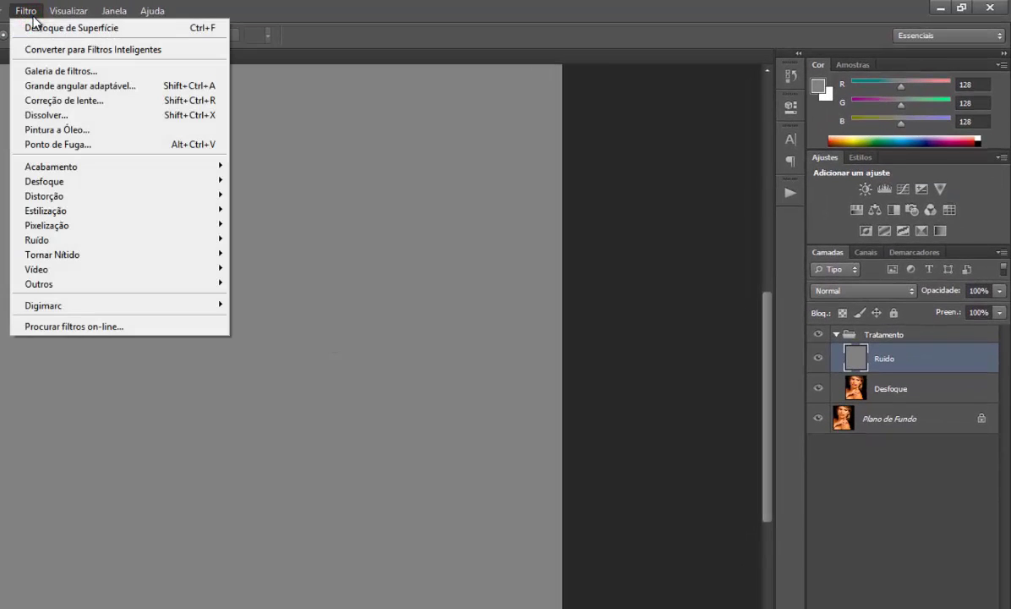
mouse_move(74, 240)
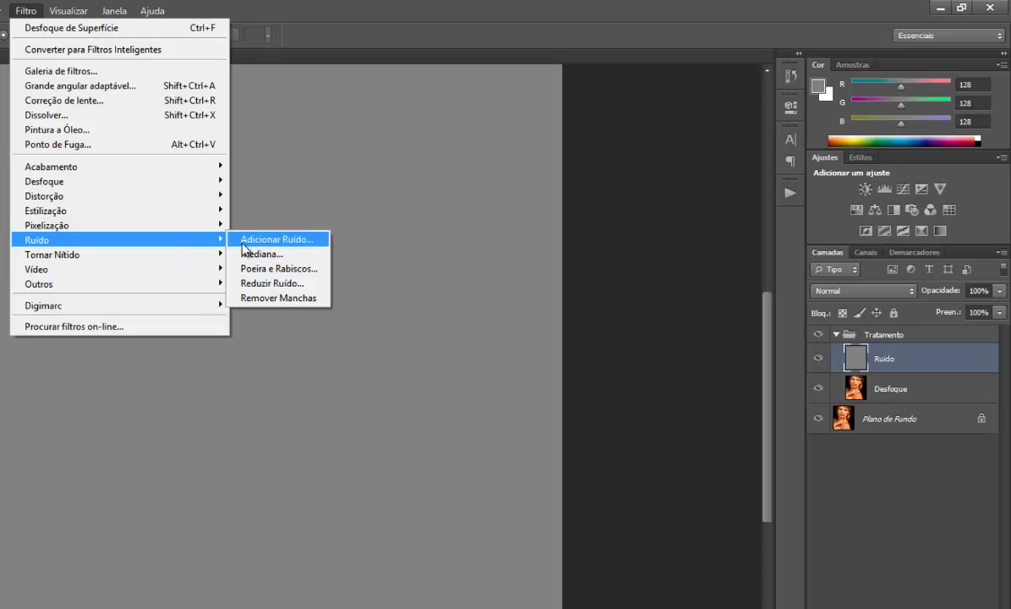
left_click(272, 239)
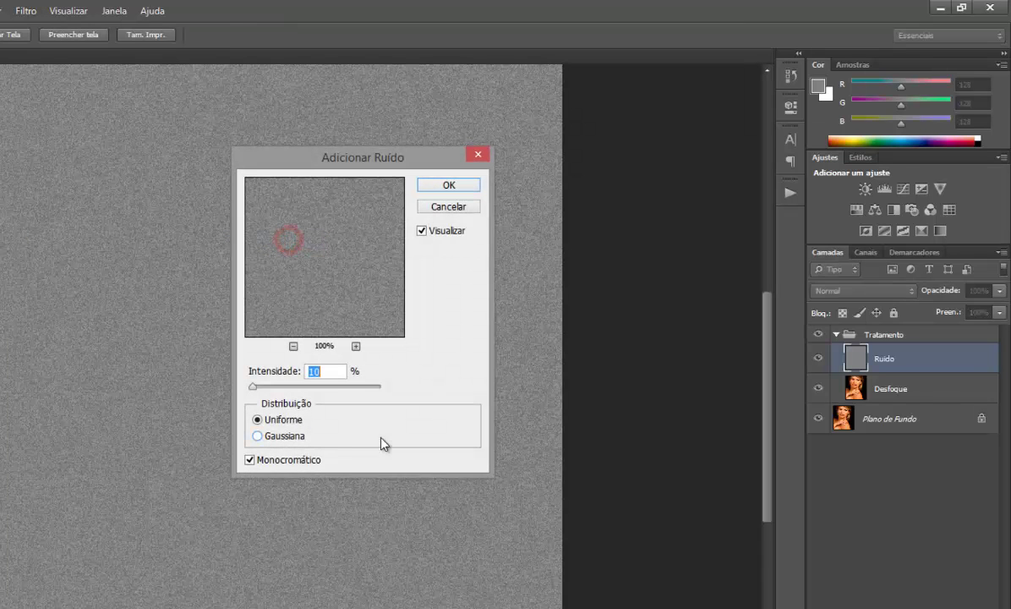
left_click_drag(376, 159, 566, 153)
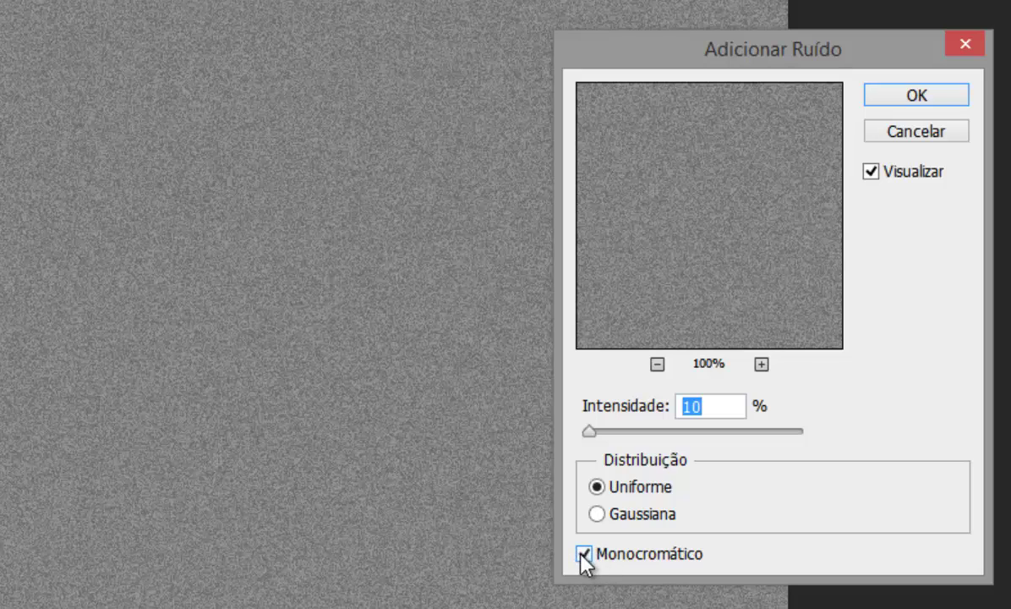
left_click(584, 553)
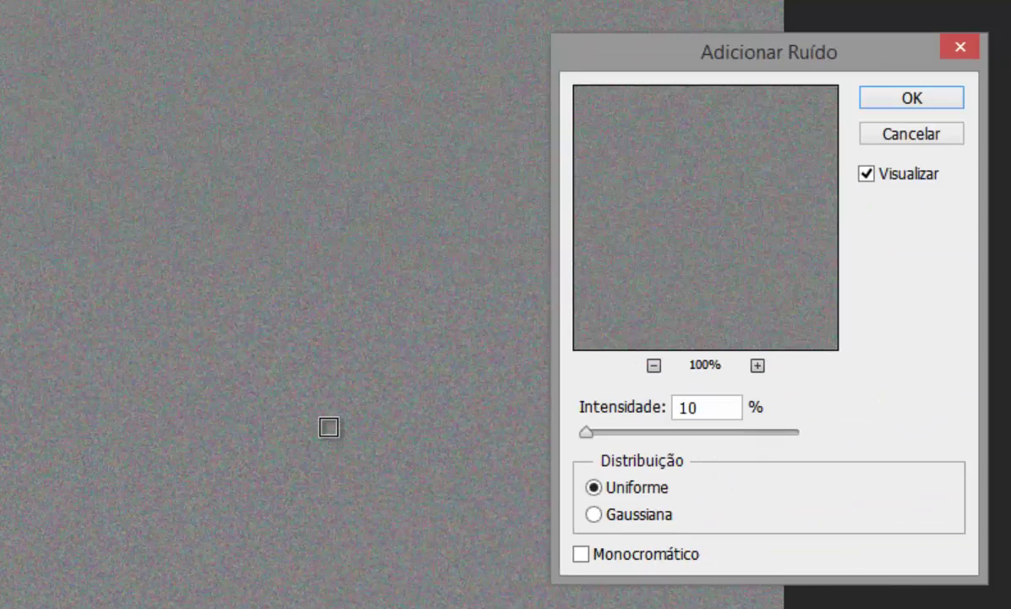
left_click(580, 554)
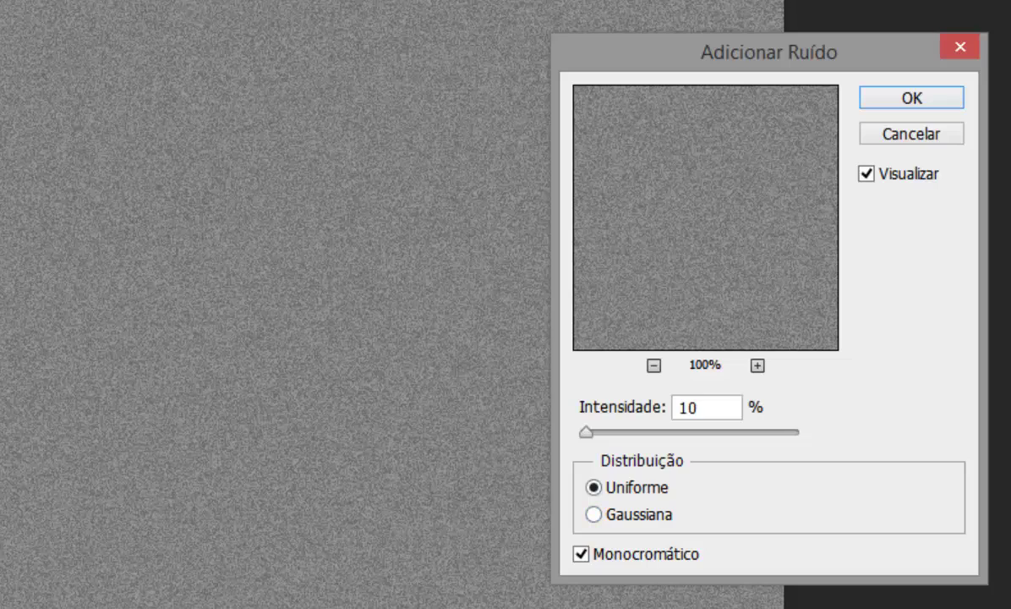
left_click(595, 516)
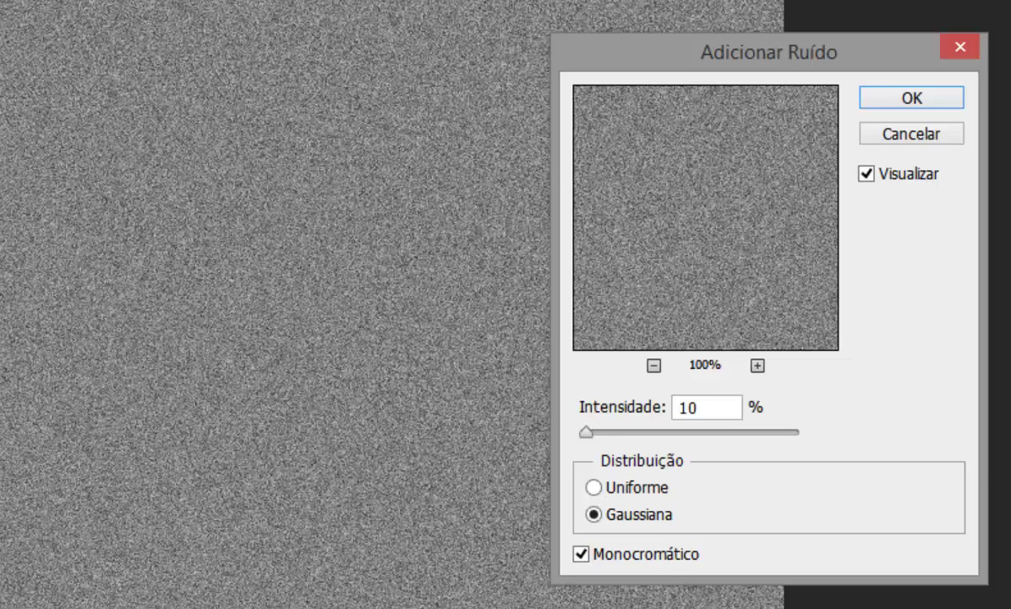
left_click(594, 488)
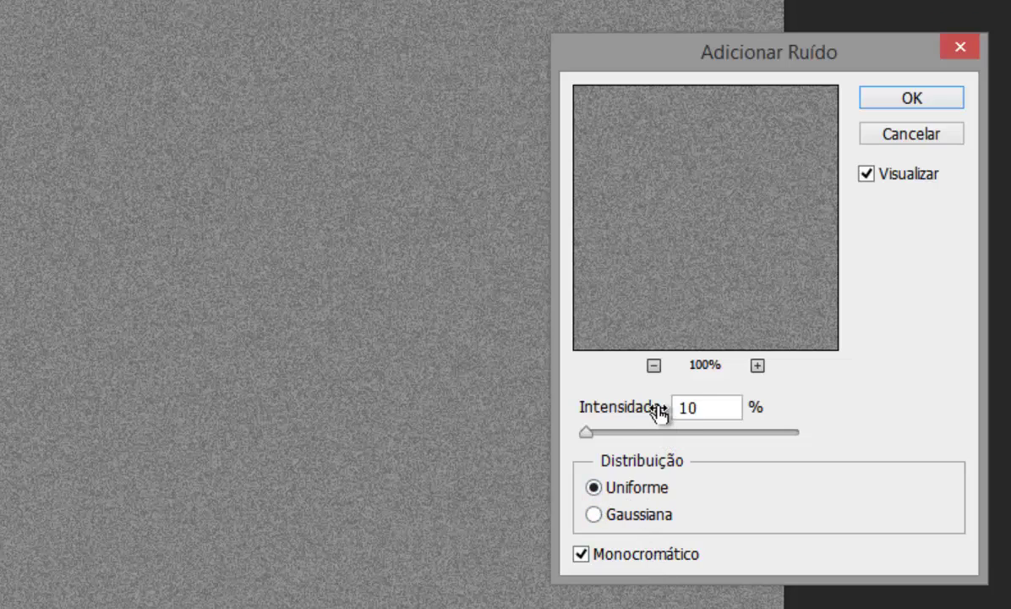
Try noise intensities of 280,03% and 40,09%, set the intensity to 10%, and apply the noise to the Ruido layer.
left_click_drag(587, 433, 732, 431)
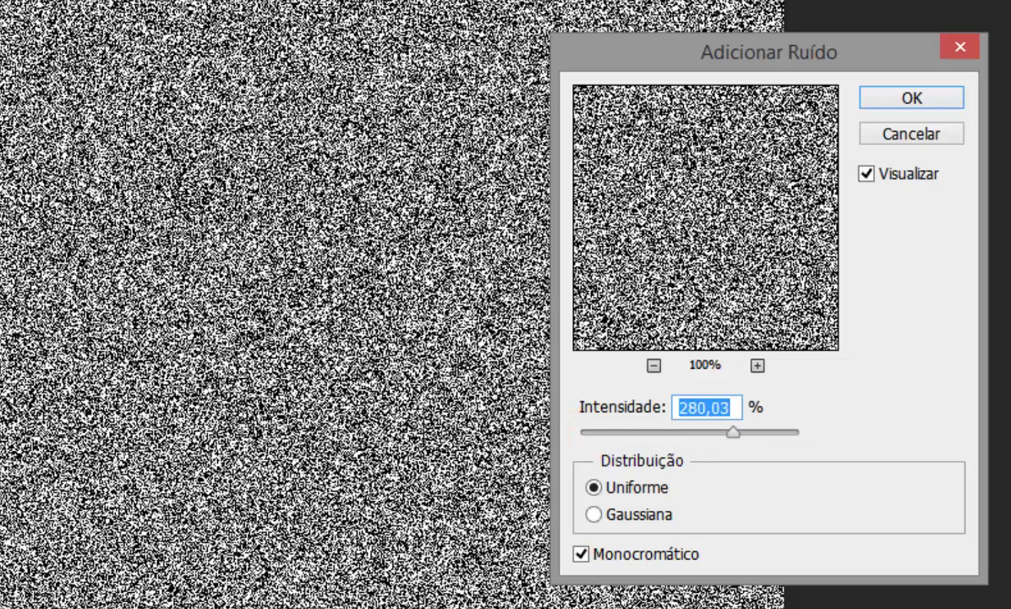
left_click_drag(738, 432, 601, 435)
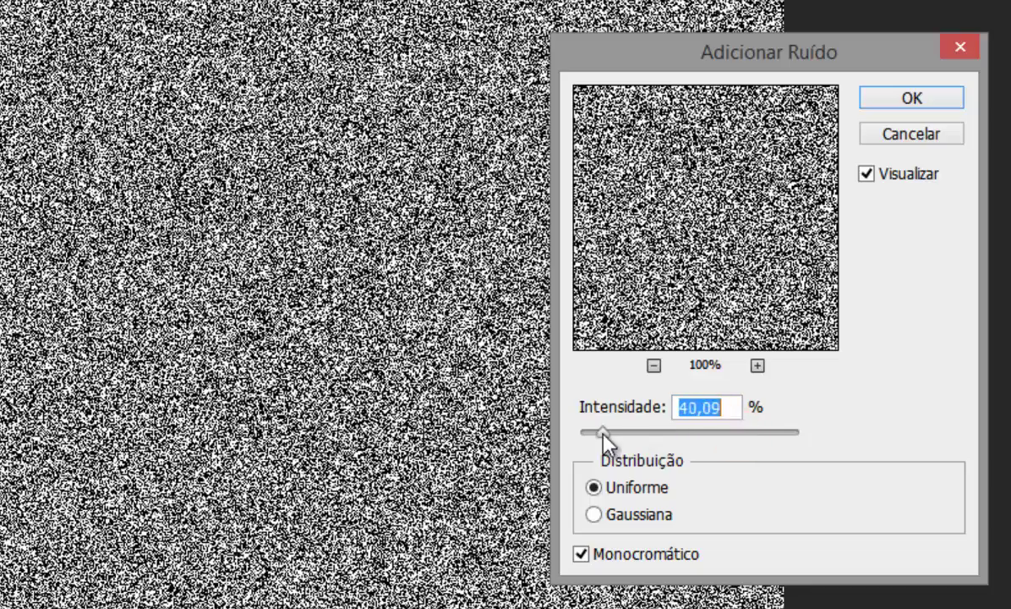
left_click(733, 408)
type("10")
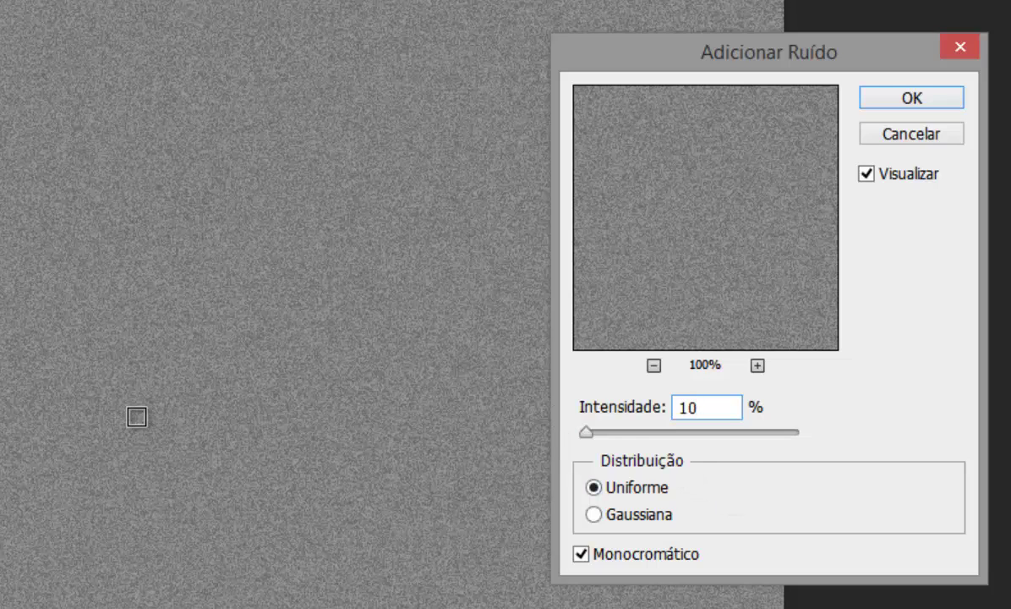
left_click(940, 101)
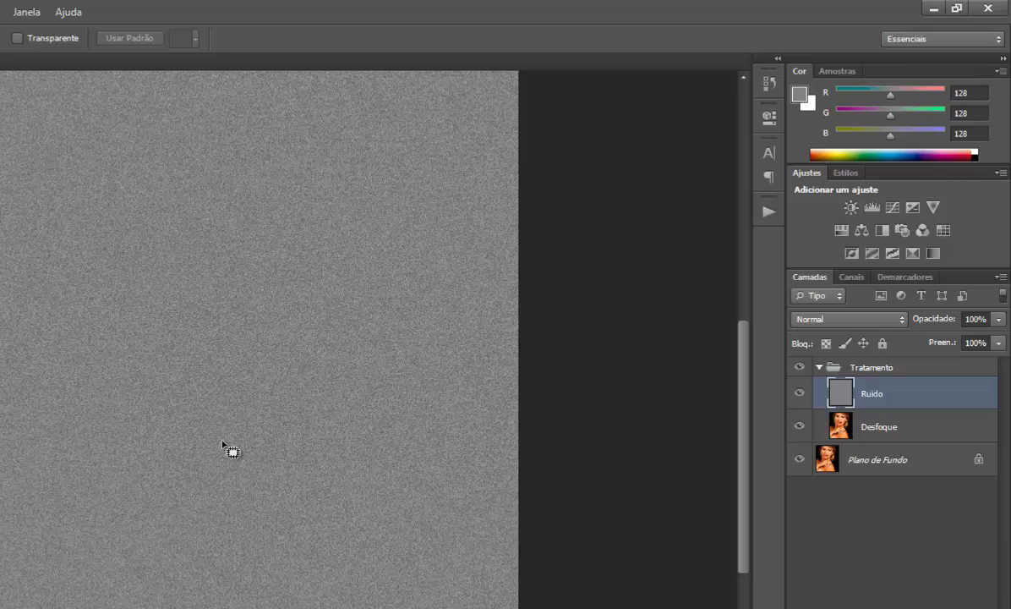
Start Desfoque Gaussiano on the Ruido layer, move its dialog off the image, and try a radius of 1 pixel.
left_click(20, 12)
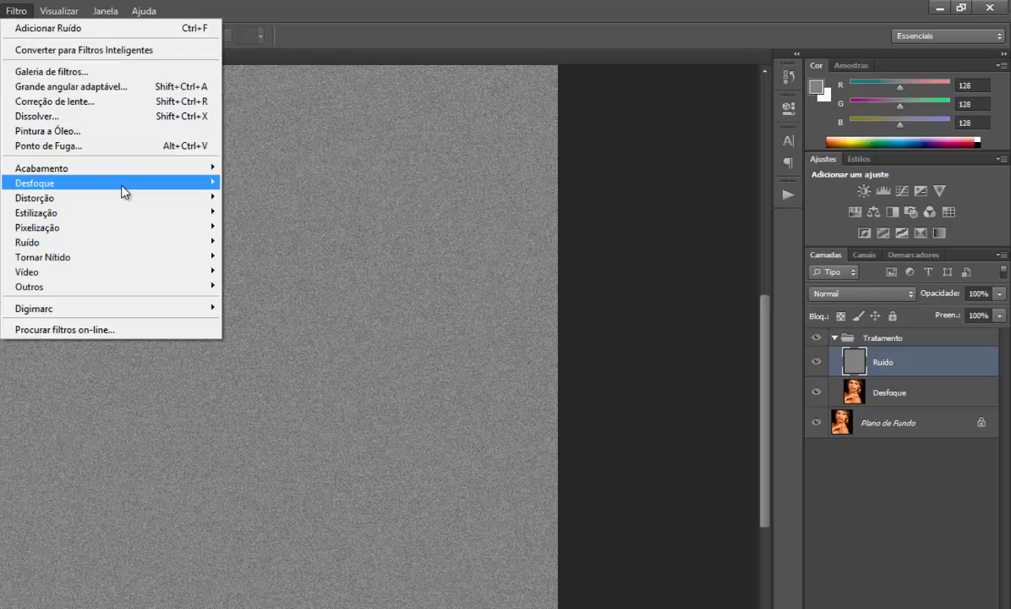
mouse_move(133, 188)
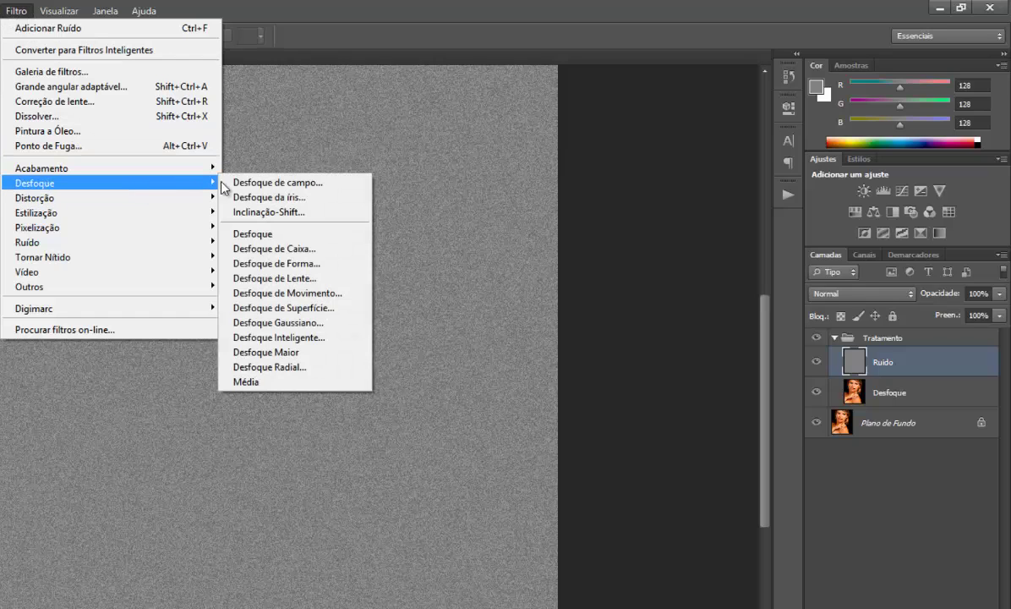
left_click(312, 324)
left_click_drag(377, 188, 722, 224)
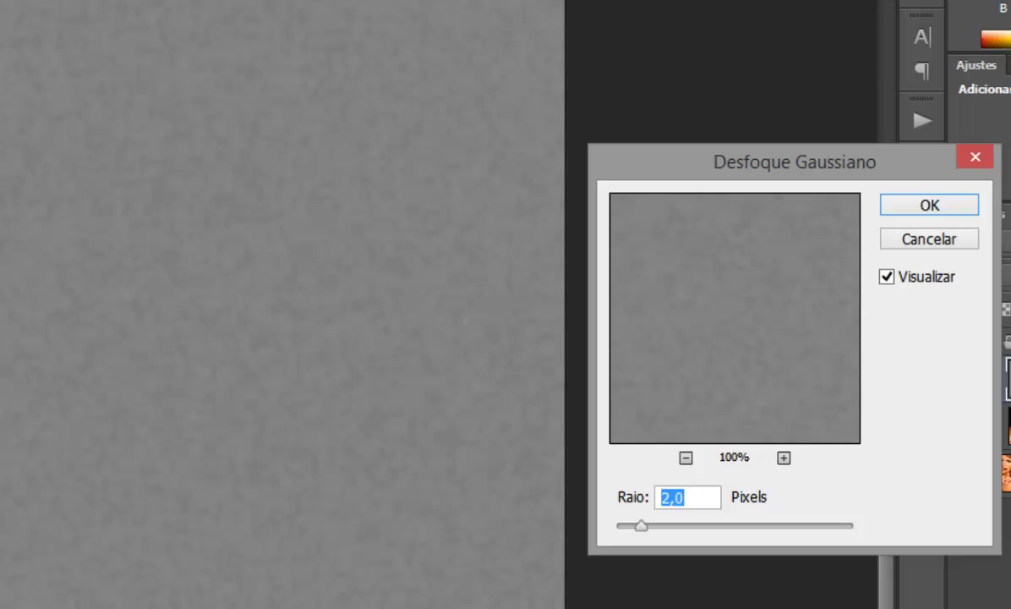
left_click(699, 497)
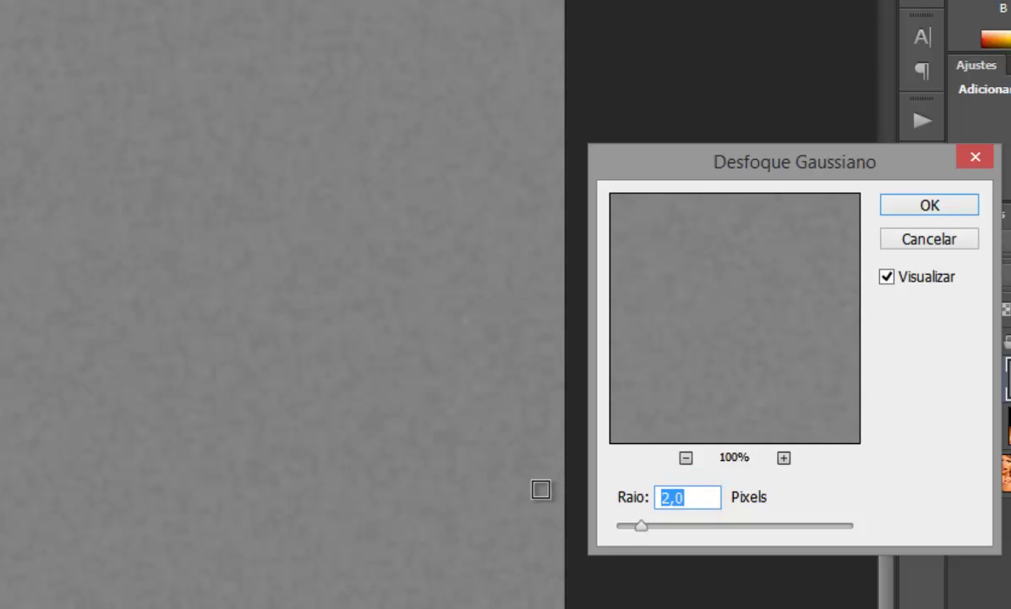
type("1")
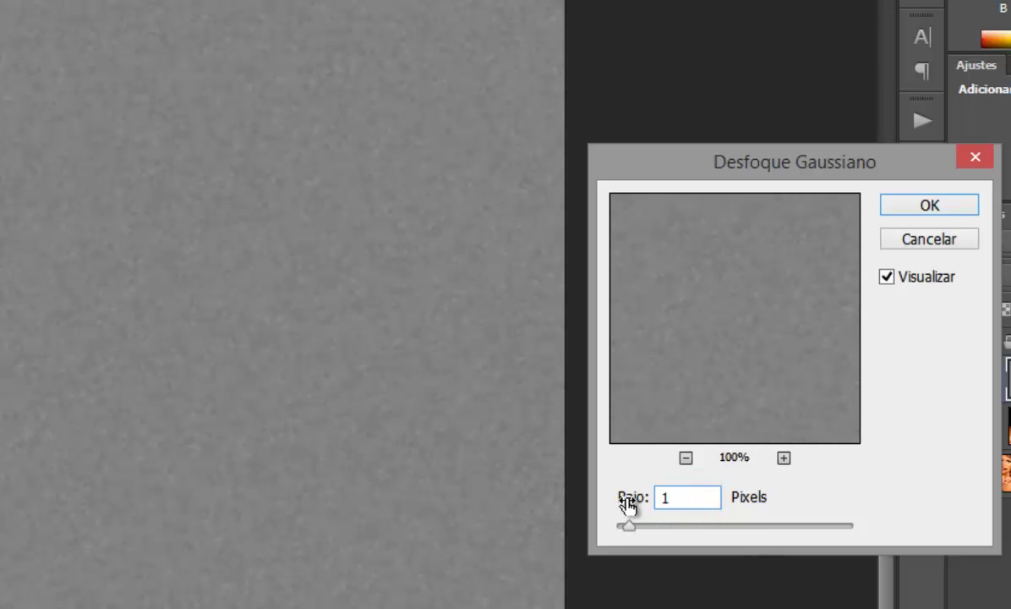
Try Gaussian blur radii of 174,6, 0,1 and 2,6 pixels, set the radius to 2 pixels, and apply the blur.
left_click_drag(630, 526, 799, 526)
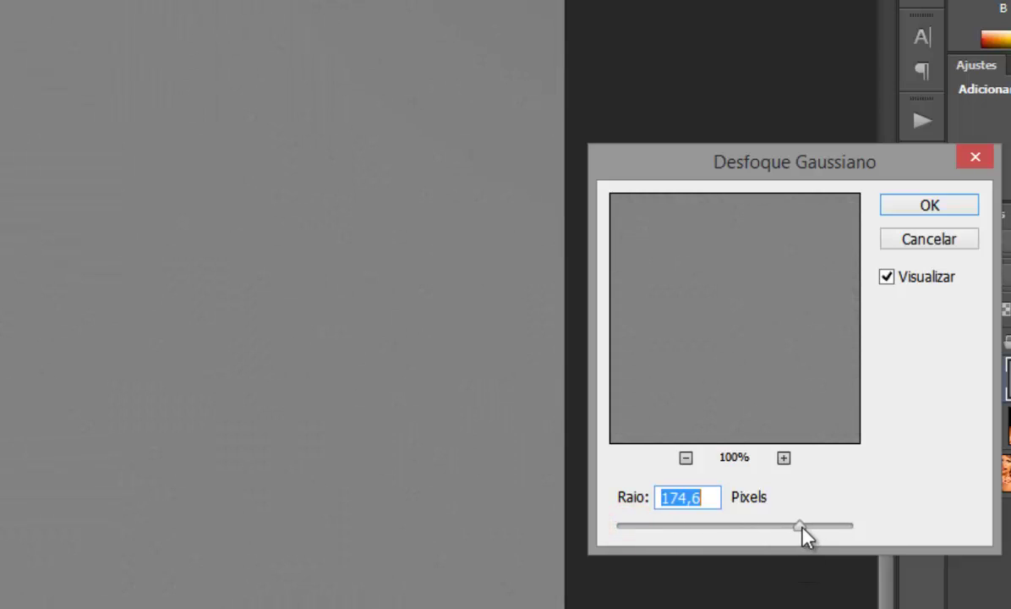
left_click_drag(800, 525, 606, 530)
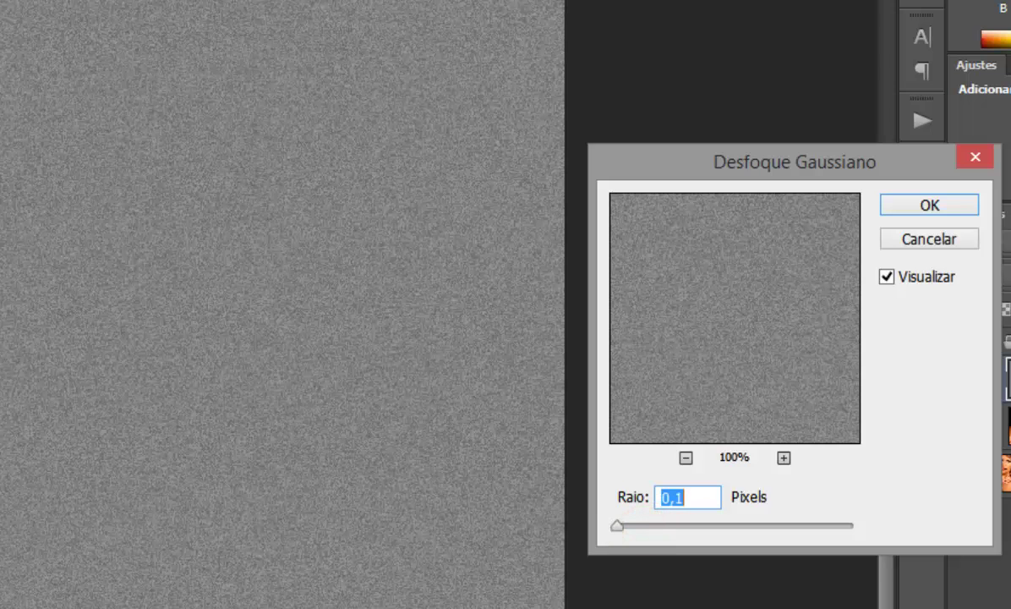
left_click_drag(617, 527, 649, 528)
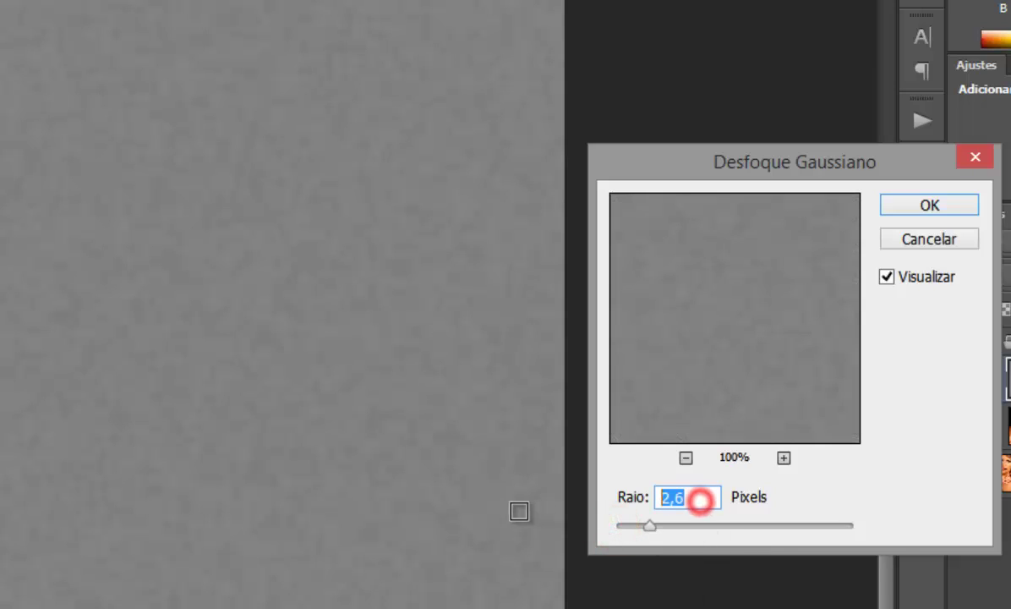
type("2")
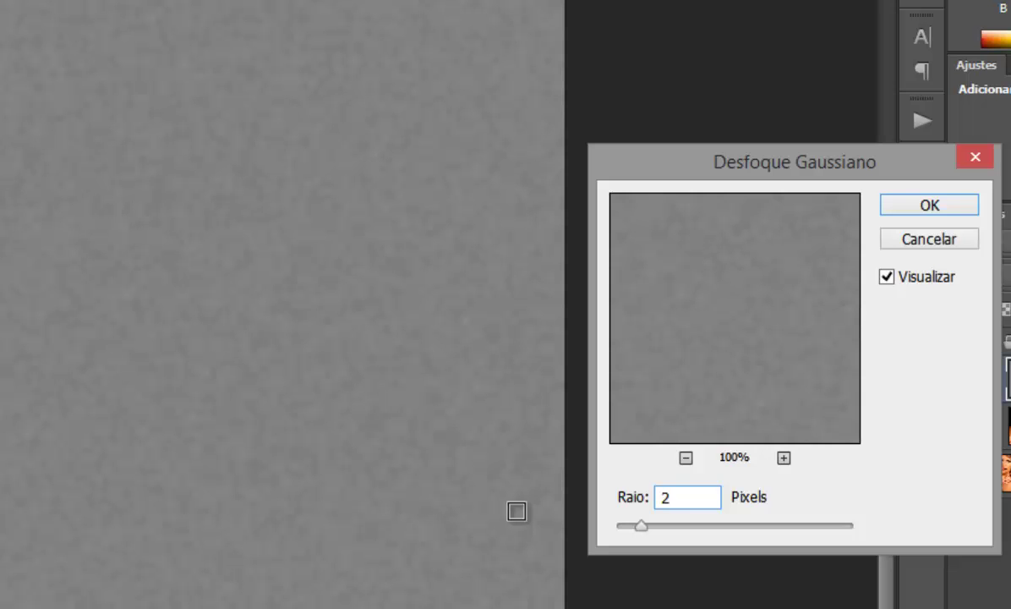
left_click(896, 207)
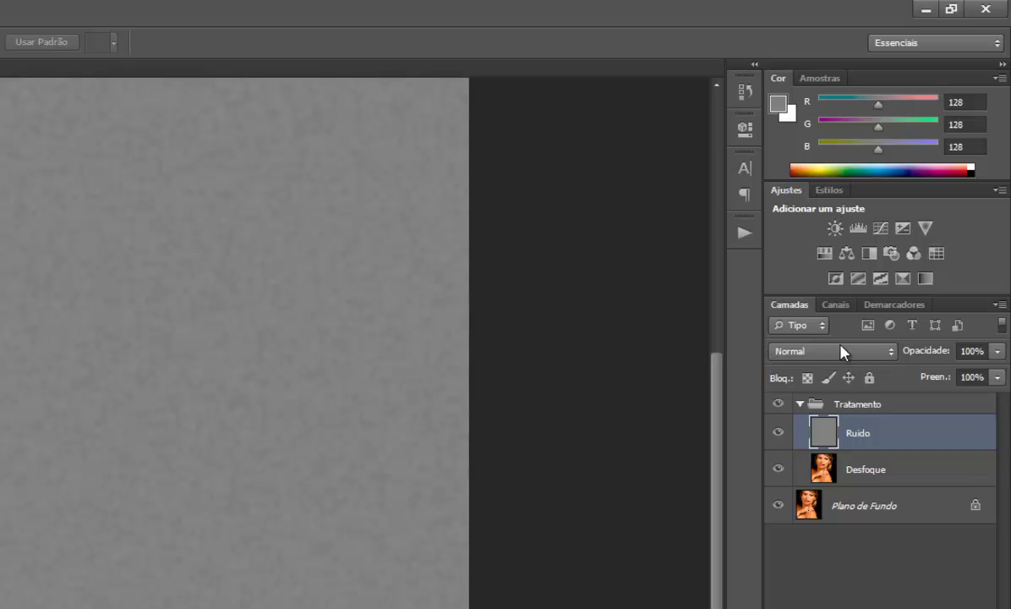
Try the Multiplicação and Divisão blend modes on the Ruido layer.
left_click(891, 354)
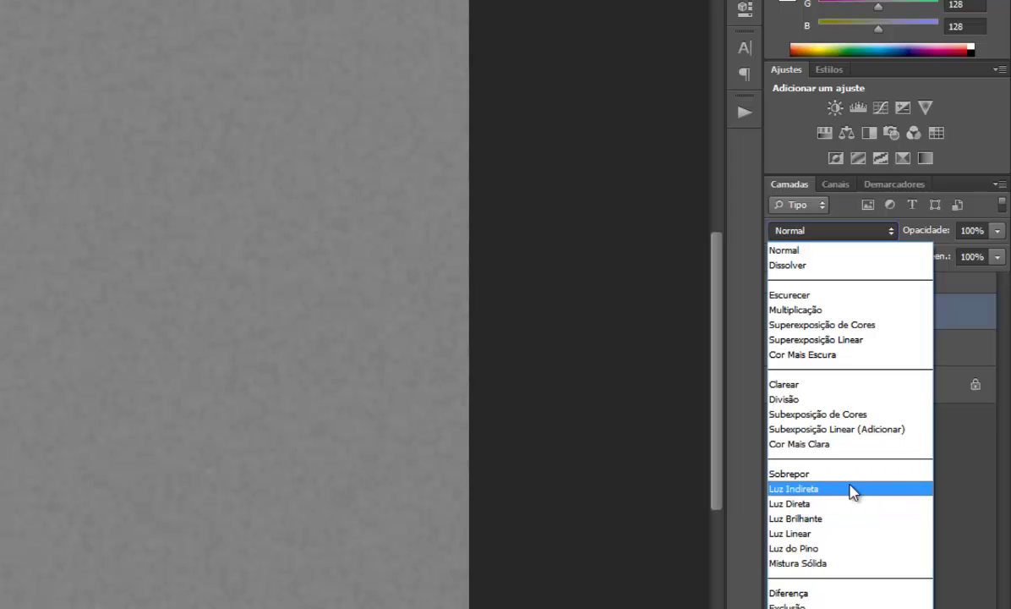
left_click(797, 311)
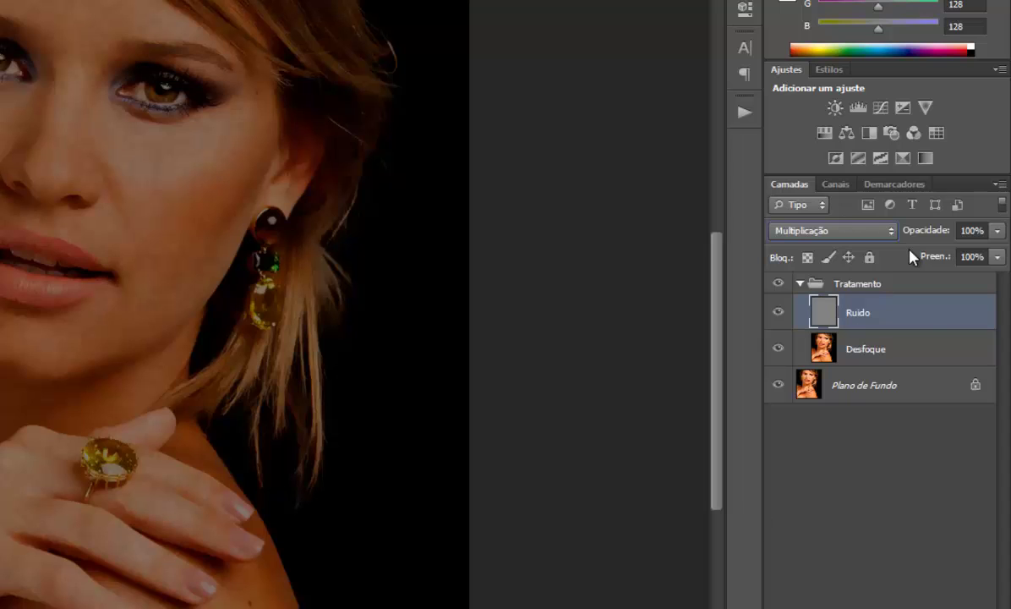
left_click(889, 231)
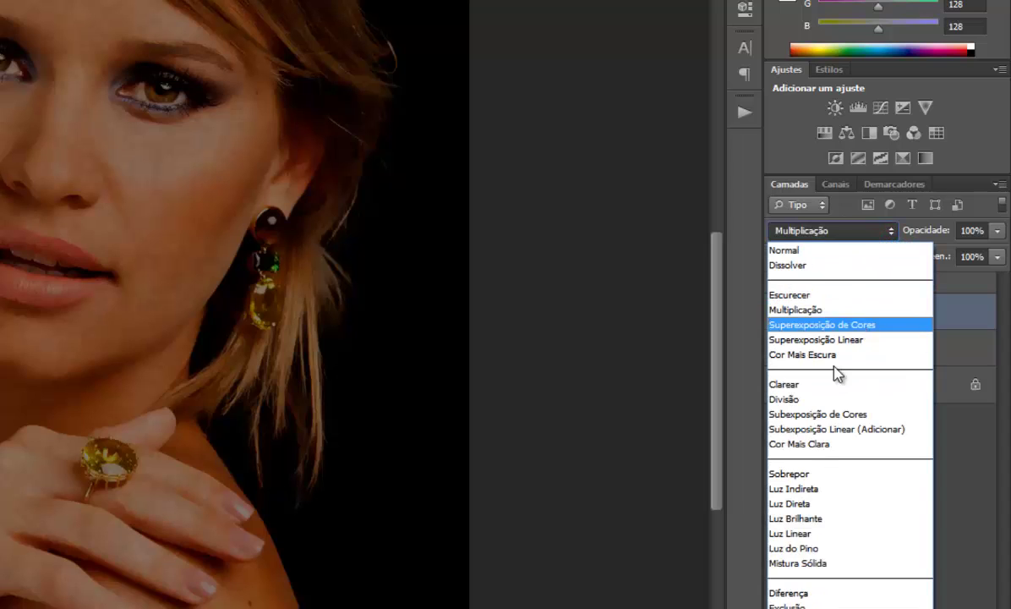
left_click(808, 400)
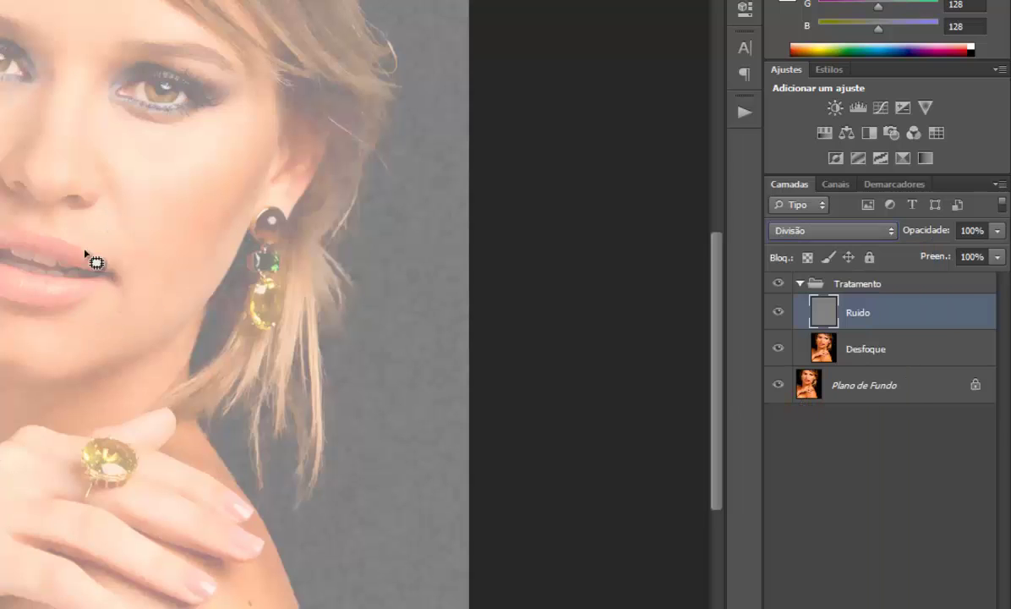
Set the Ruido layer's blend mode to Sobrepor and toggle its visibility to compare the skin texture.
left_click(892, 234)
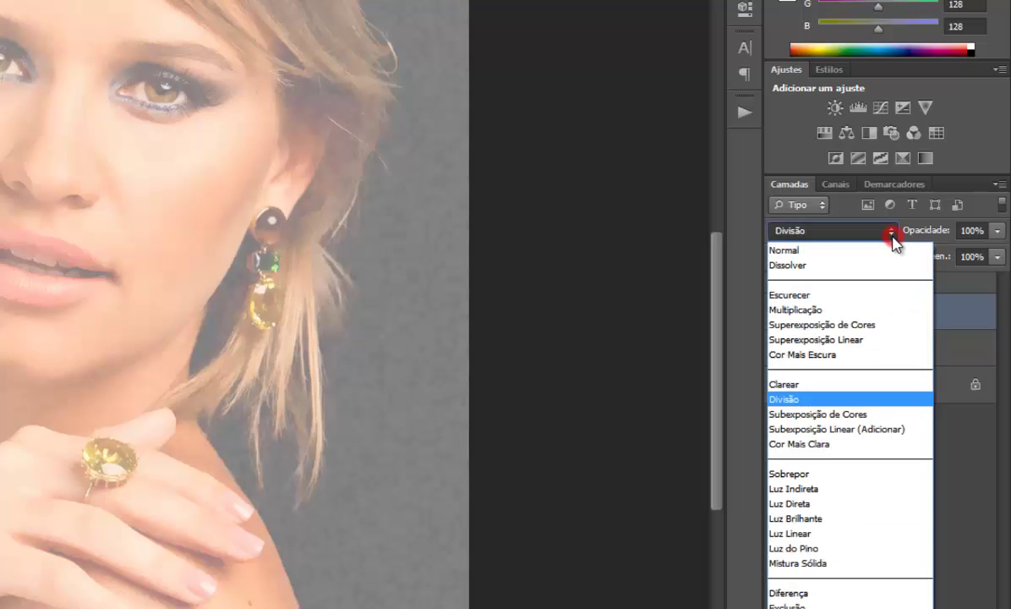
left_click(826, 477)
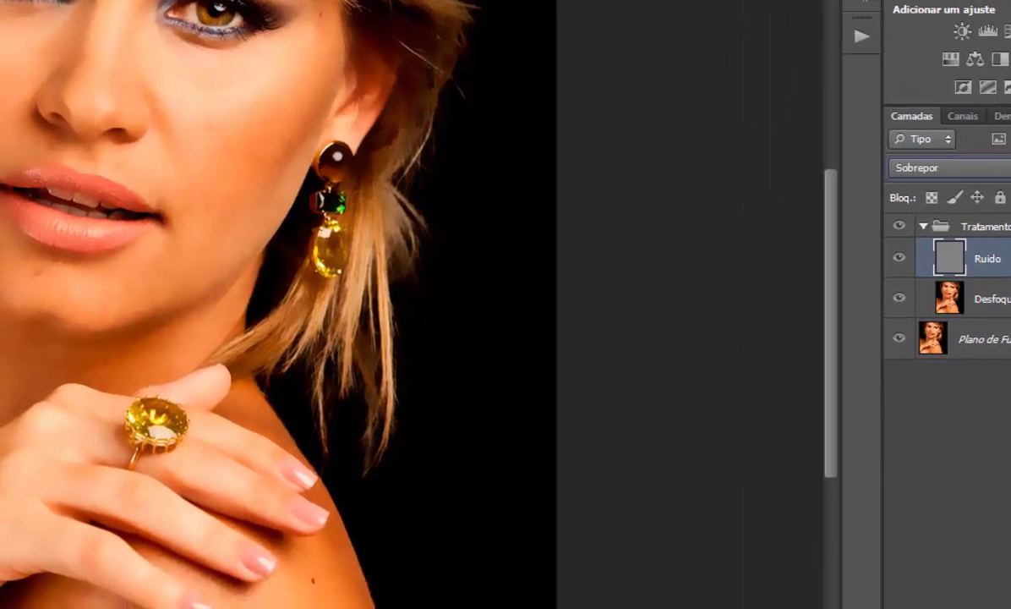
left_click(899, 260)
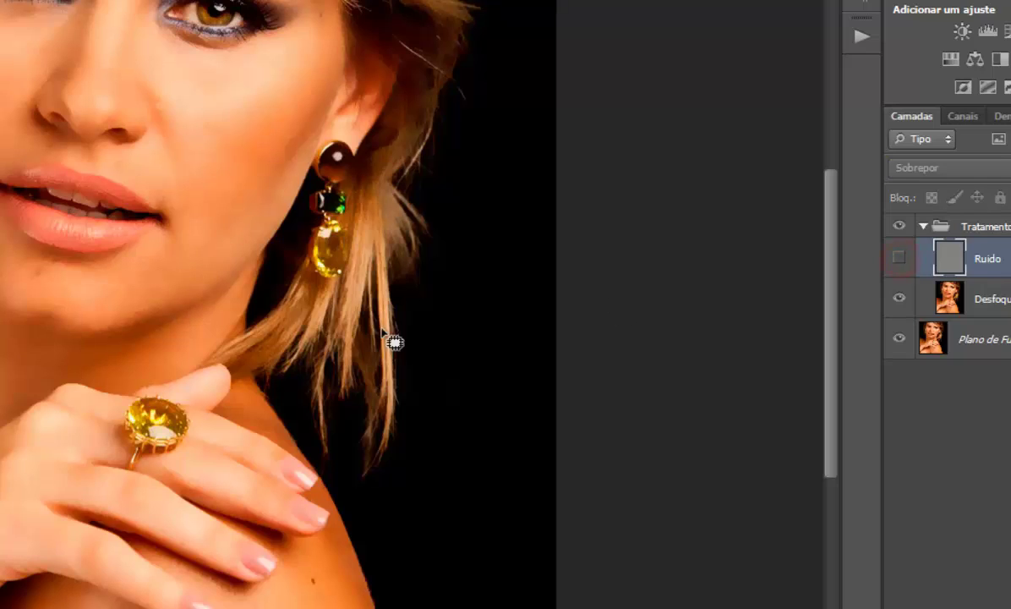
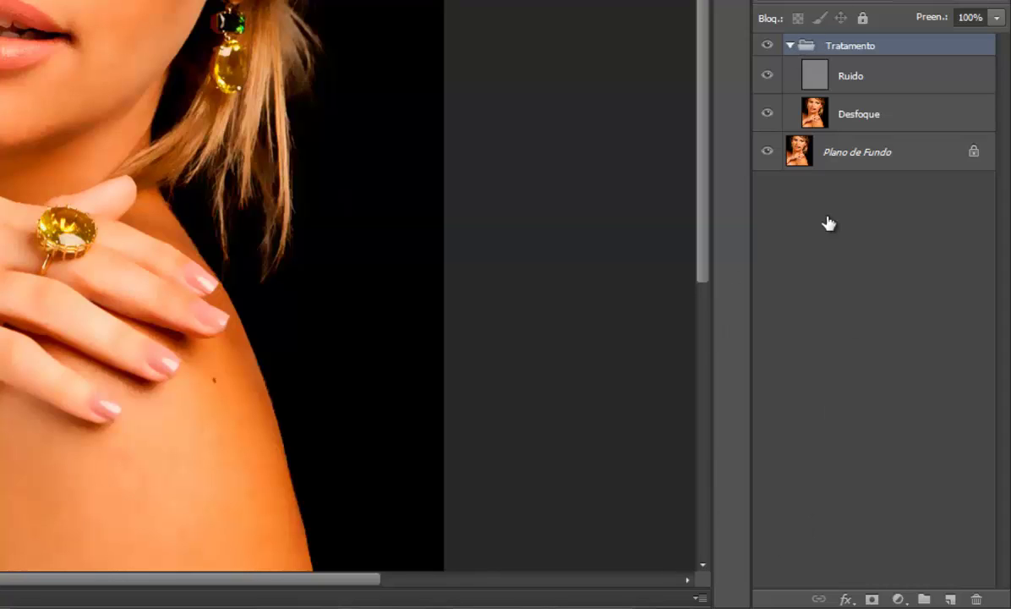
Add a layer mask to the Tratamento group, invert it to black, and invert it back to white.
left_click(871, 599)
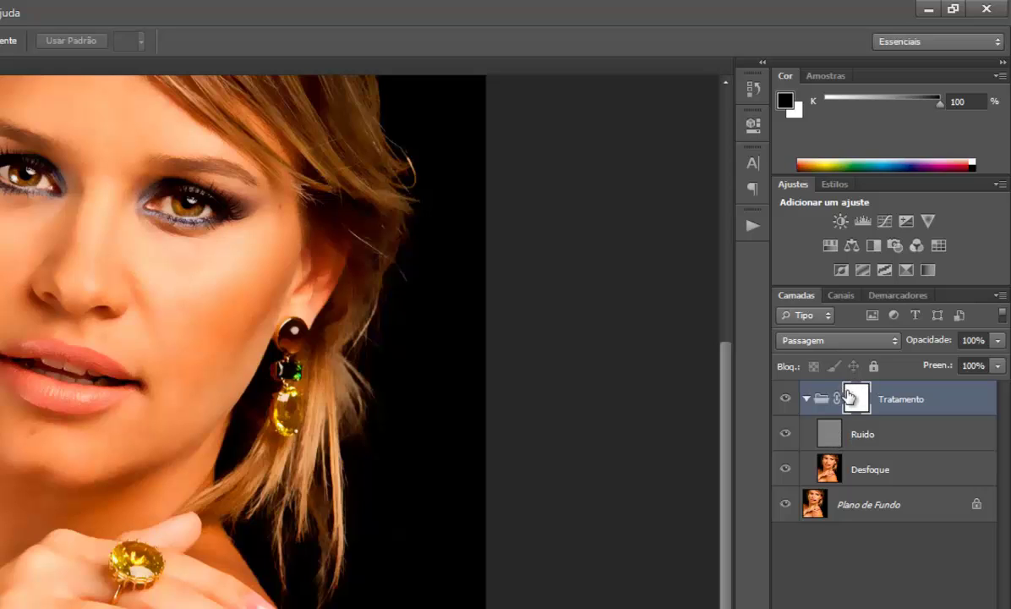
key("ctrl+i")
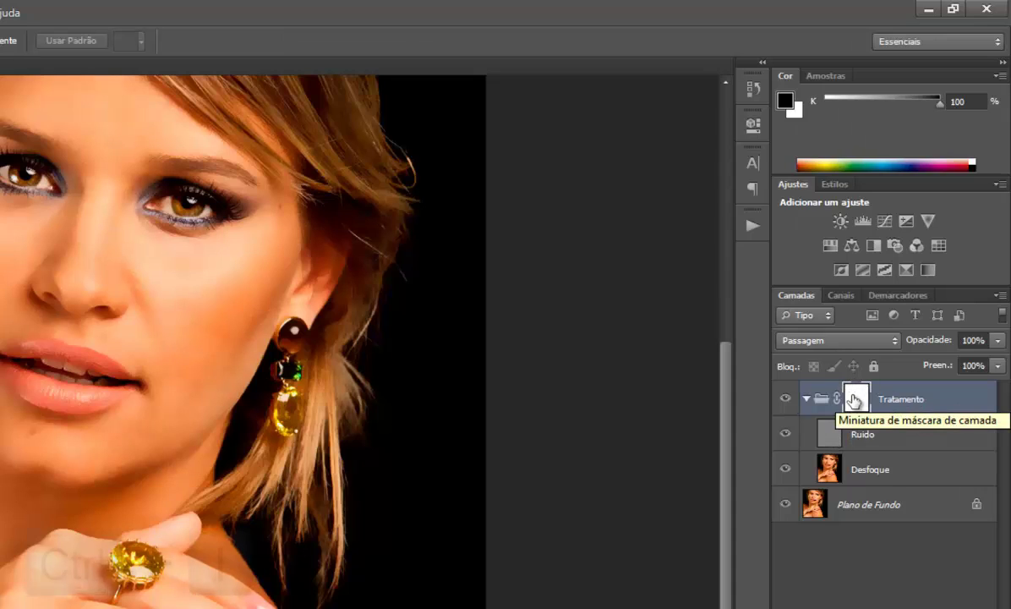
left_click_drag(854, 399, 855, 401)
key("ctrl+i")
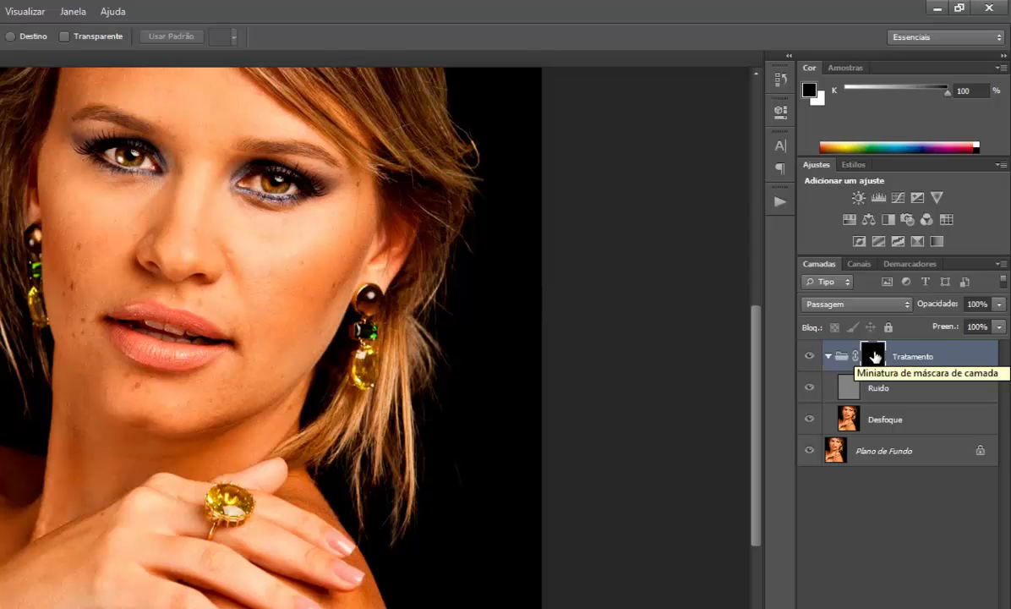
key("ctrl+i")
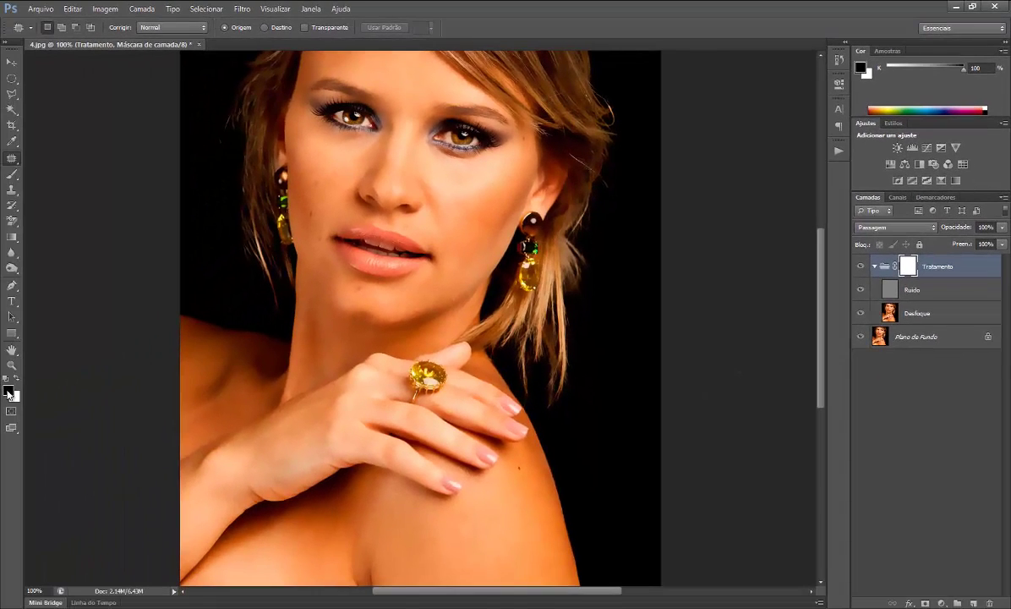
Reset the foreground and background colours, make black the foreground, and select the Brush tool, checking its size and hardness settings.
left_click(8, 391)
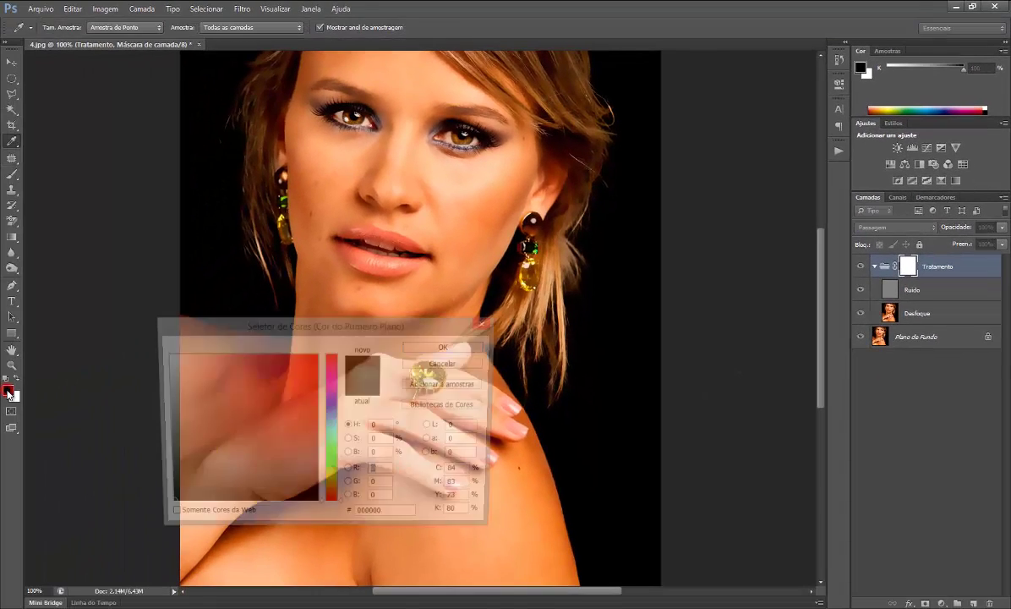
left_click(416, 361)
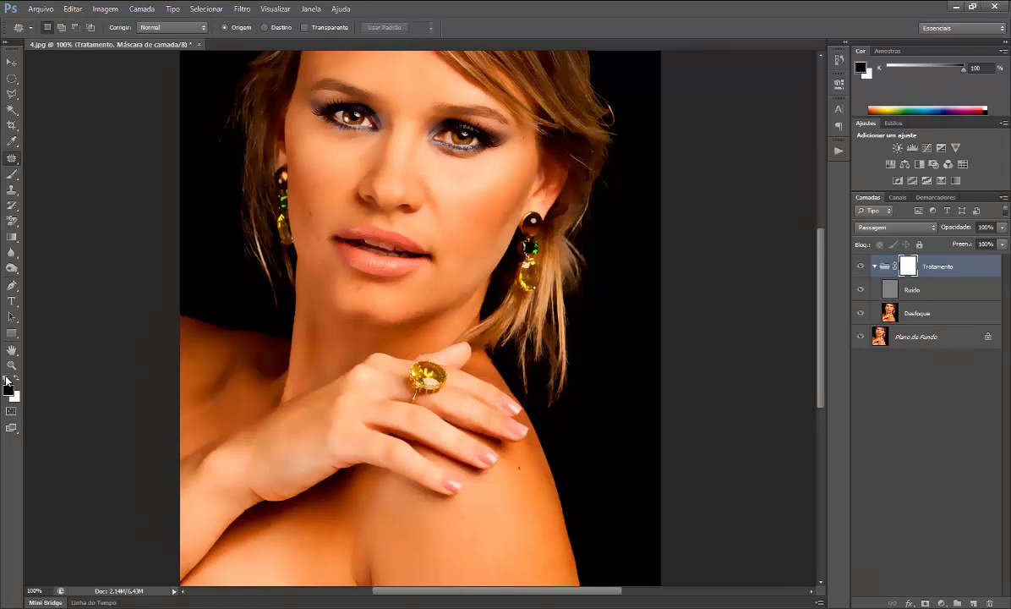
left_click(7, 377)
left_click(18, 378)
left_click(11, 175)
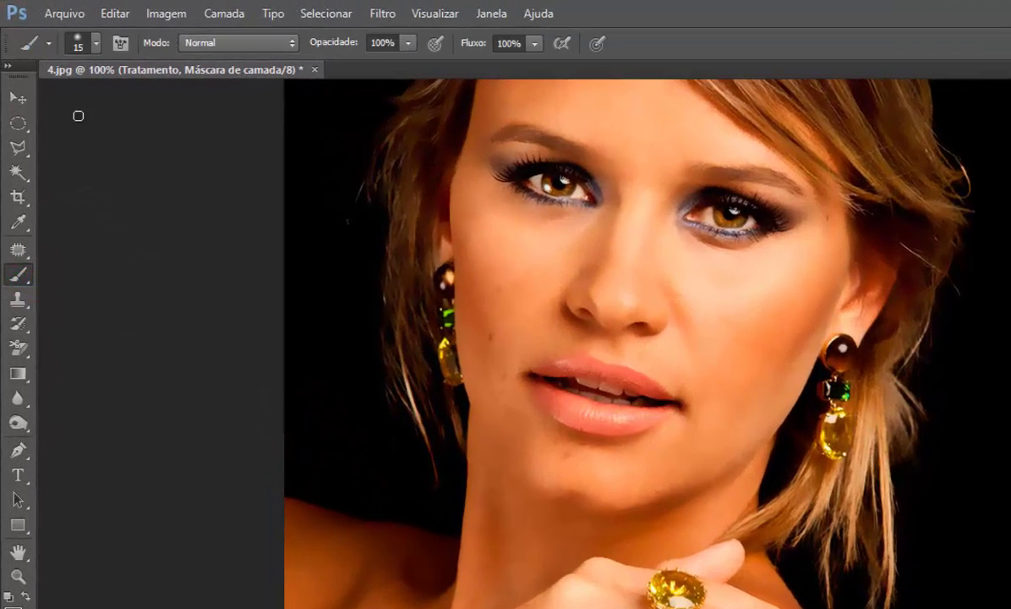
left_click(97, 46)
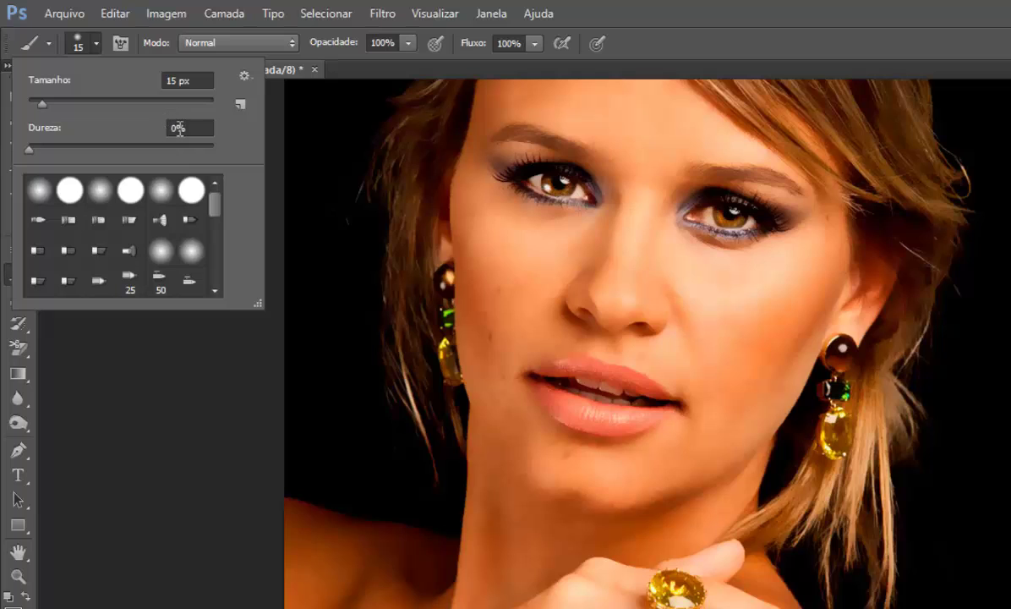
left_click(863, 7)
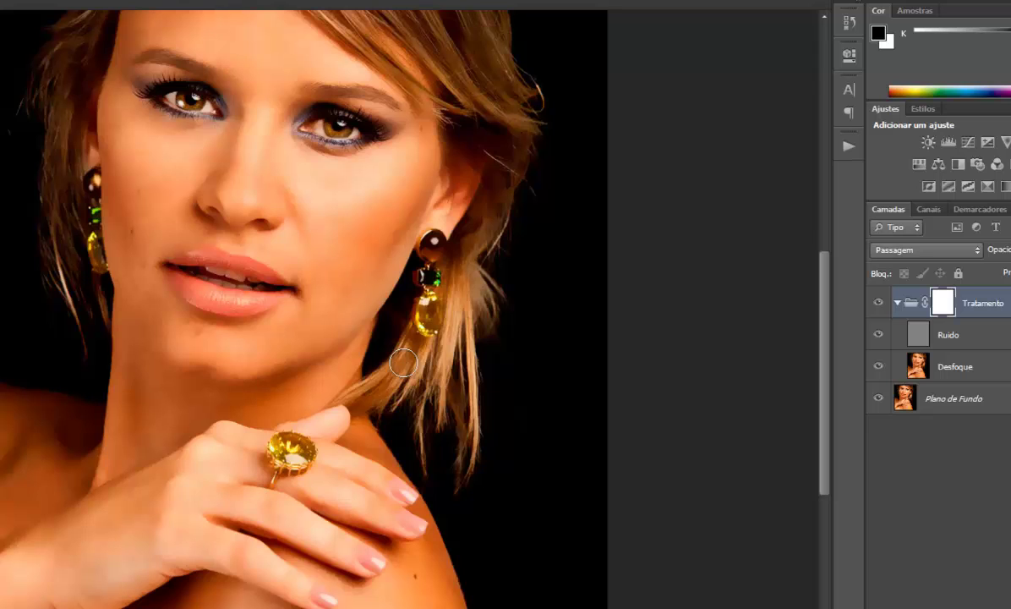
Paint black on the Tratamento mask over the right-hand earring, the hair beside it and the yellow ring to restore their detail.
scroll(404, 370, "up", 2)
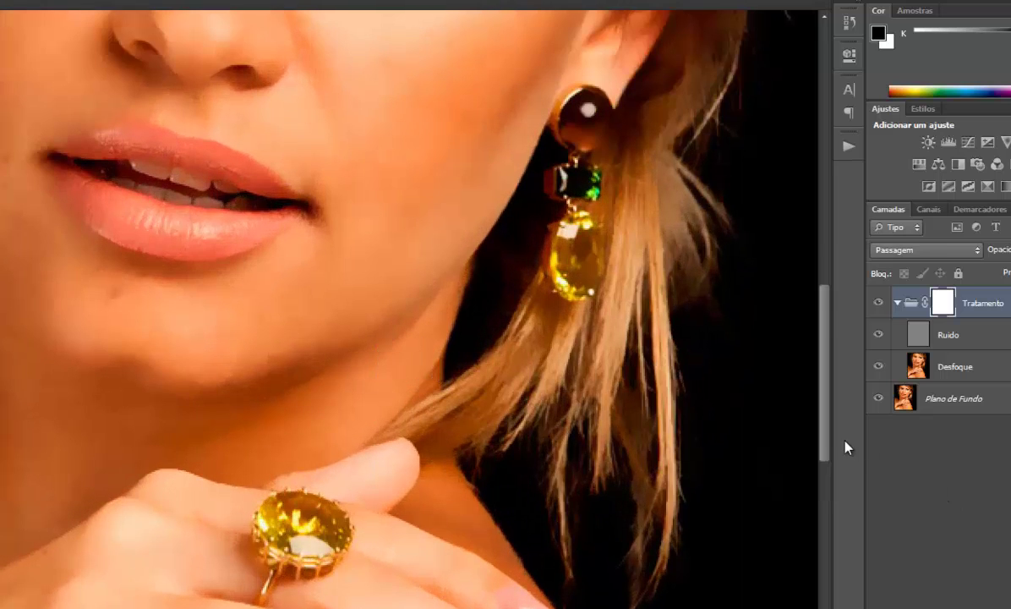
left_click_drag(828, 431, 828, 406)
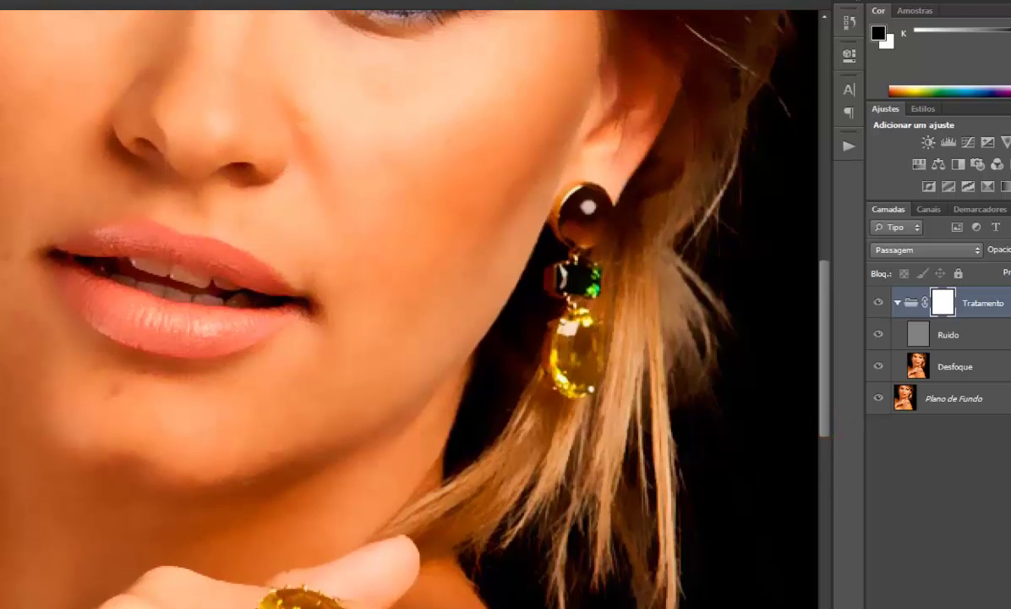
scroll(398, 304, "right", 3)
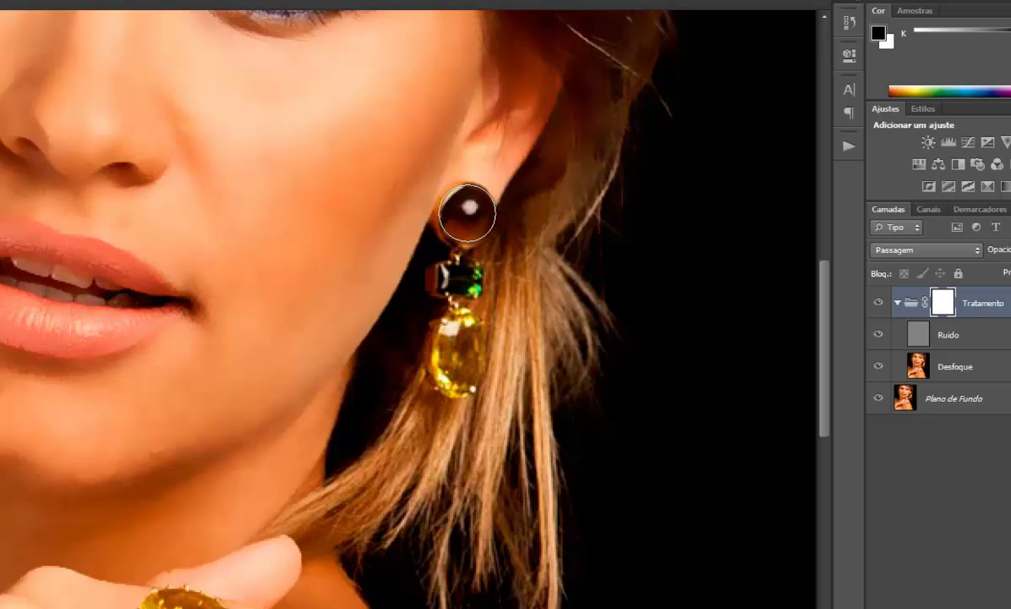
left_click(486, 245)
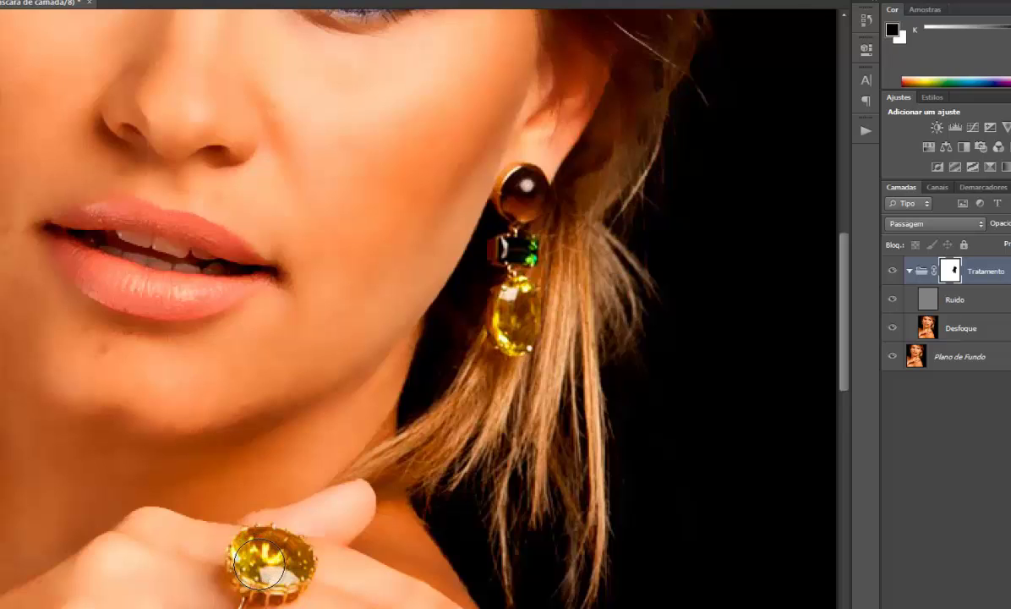
mouse_move(260, 564)
left_mouse_down()
mouse_move(276, 562)
mouse_move(283, 551)
mouse_move(272, 549)
left_mouse_up()
Paint black on the Tratamento mask over the hair behind the right-hand ear and the fringe across the forehead.
left_click_drag(843, 342, 847, 293)
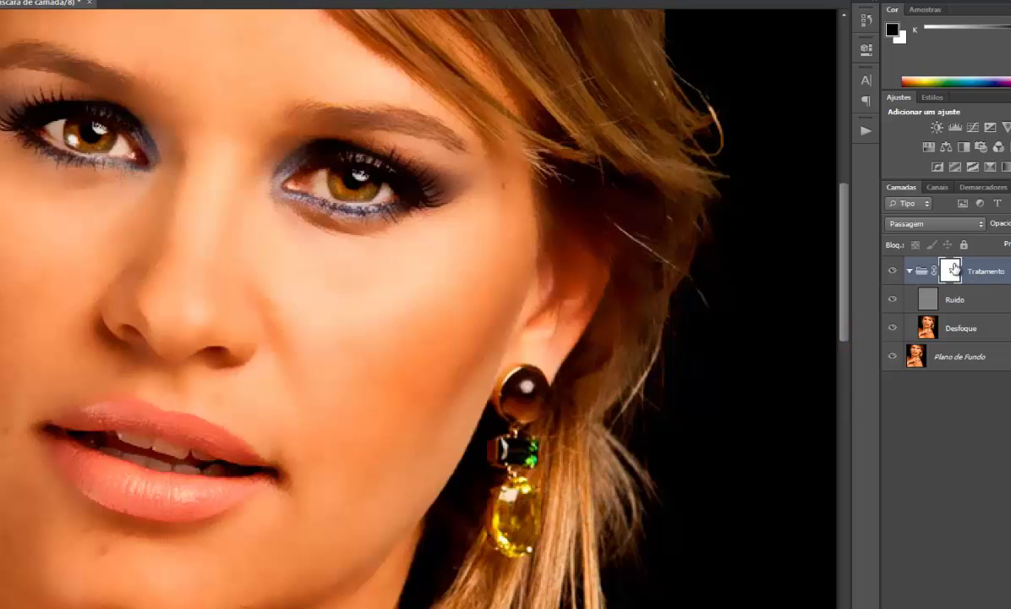
mouse_move(643, 456)
left_mouse_down()
mouse_move(588, 506)
mouse_move(615, 461)
mouse_move(614, 503)
mouse_move(616, 391)
mouse_move(598, 415)
mouse_move(593, 395)
mouse_move(638, 299)
mouse_move(660, 313)
mouse_move(649, 326)
mouse_move(638, 309)
mouse_move(660, 240)
mouse_move(676, 229)
mouse_move(671, 315)
mouse_move(677, 290)
mouse_move(690, 205)
mouse_move(676, 110)
mouse_move(681, 172)
mouse_move(607, 137)
mouse_move(641, 161)
mouse_move(532, 44)
mouse_move(600, 84)
mouse_move(650, 76)
mouse_move(681, 128)
mouse_move(672, 180)
mouse_move(672, 113)
mouse_move(703, 119)
mouse_move(670, 162)
mouse_move(835, 266)
left_mouse_up()
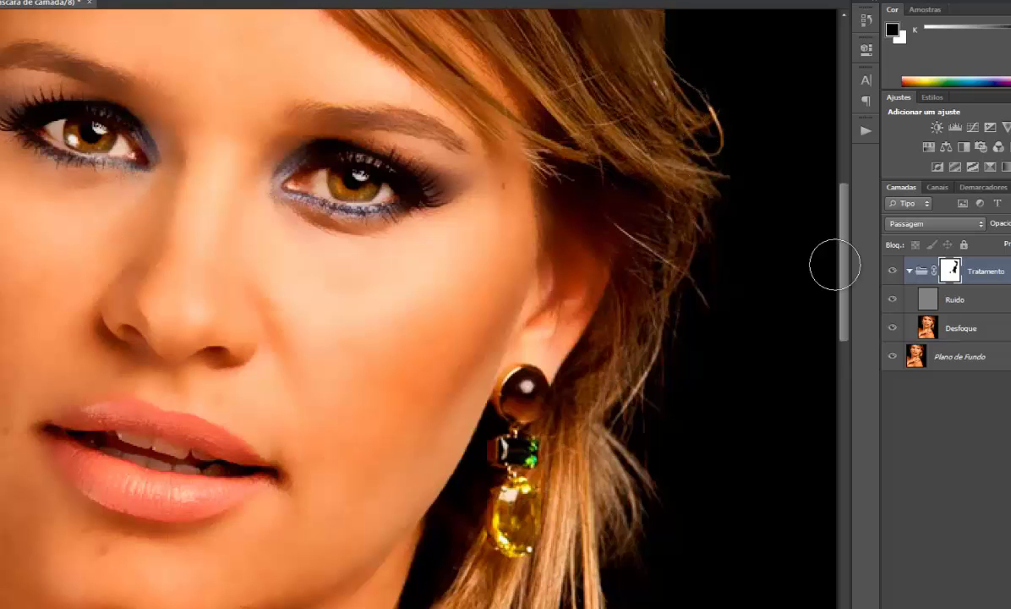
scroll(790, 244, "up", 6)
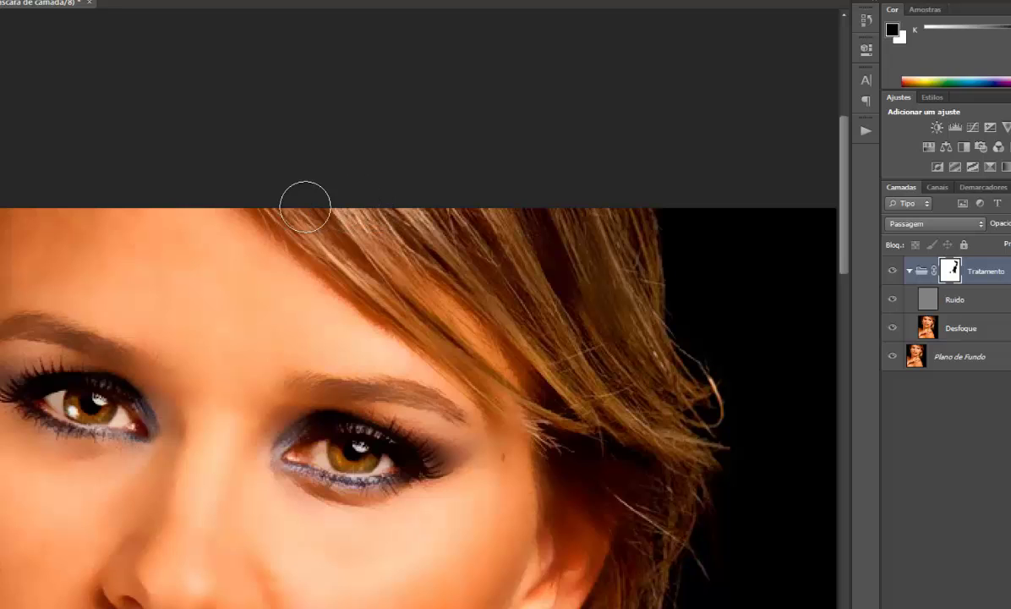
mouse_move(305, 206)
left_mouse_down()
mouse_move(380, 258)
mouse_move(405, 292)
mouse_move(399, 277)
mouse_move(422, 236)
mouse_move(481, 261)
mouse_move(589, 384)
mouse_move(486, 216)
mouse_move(632, 376)
mouse_move(578, 246)
mouse_move(636, 338)
mouse_move(629, 222)
mouse_move(613, 426)
mouse_move(587, 415)
mouse_move(559, 436)
mouse_move(580, 437)
mouse_move(480, 385)
mouse_move(398, 303)
mouse_move(540, 417)
mouse_move(708, 475)
left_mouse_up()
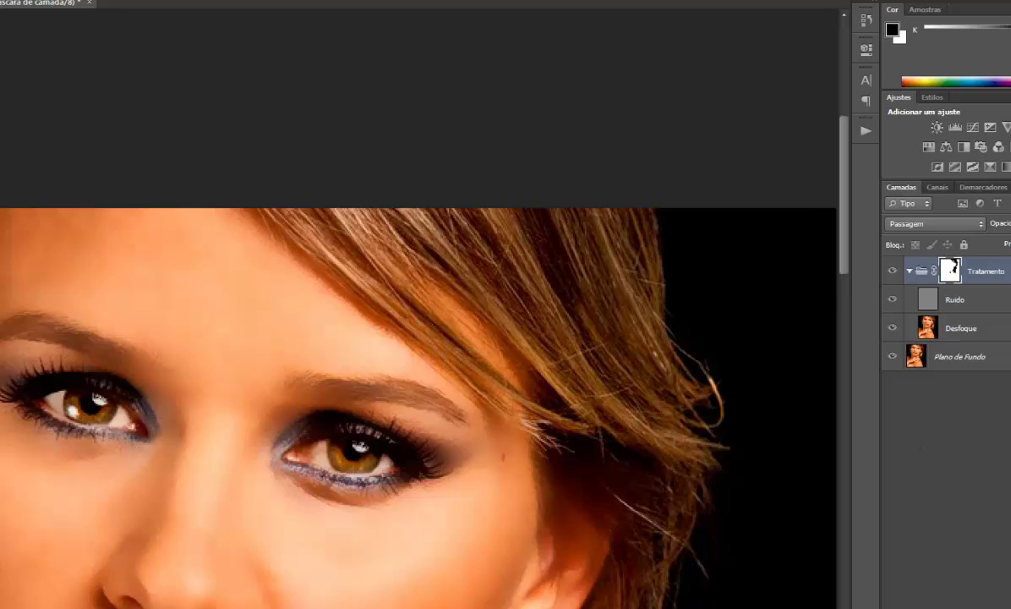
Paint black on the Tratamento mask over the hair and earring on the left side of the face.
scroll(354, 583, "left", 5)
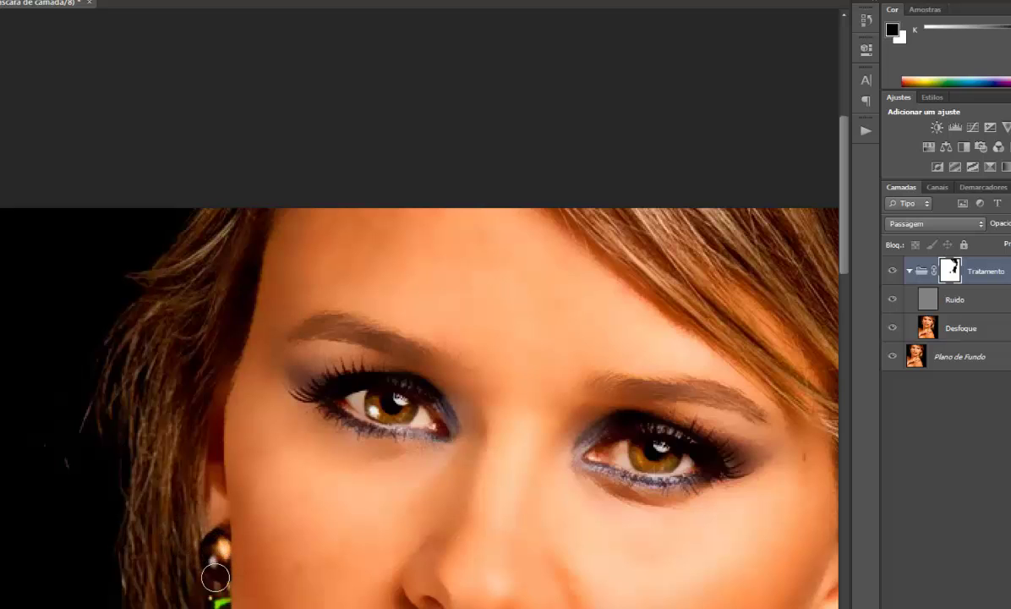
left_click_drag(846, 244, 846, 291)
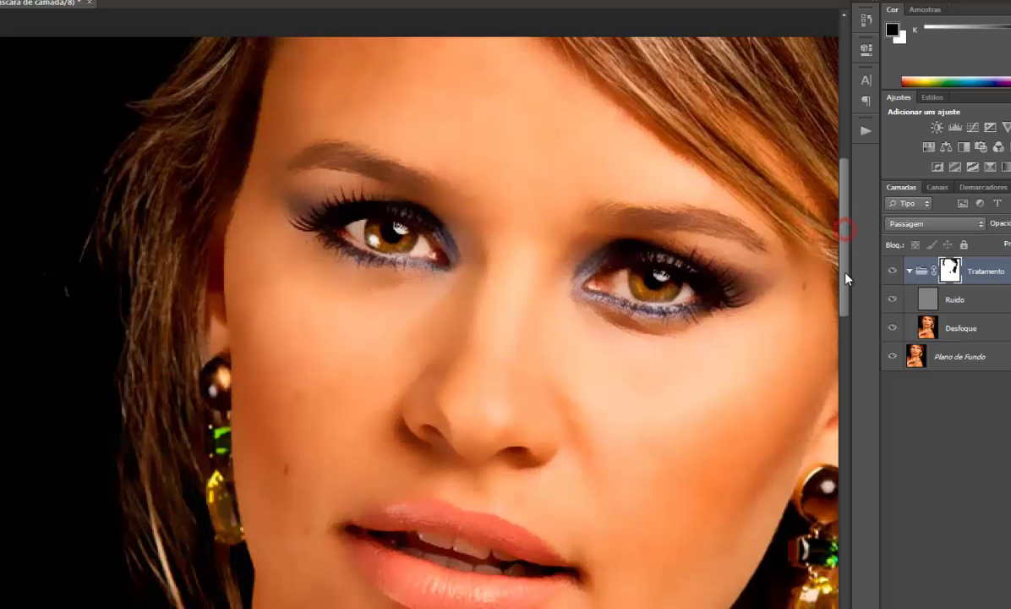
left_click_drag(201, 426, 211, 451)
left_click_drag(217, 525, 228, 549)
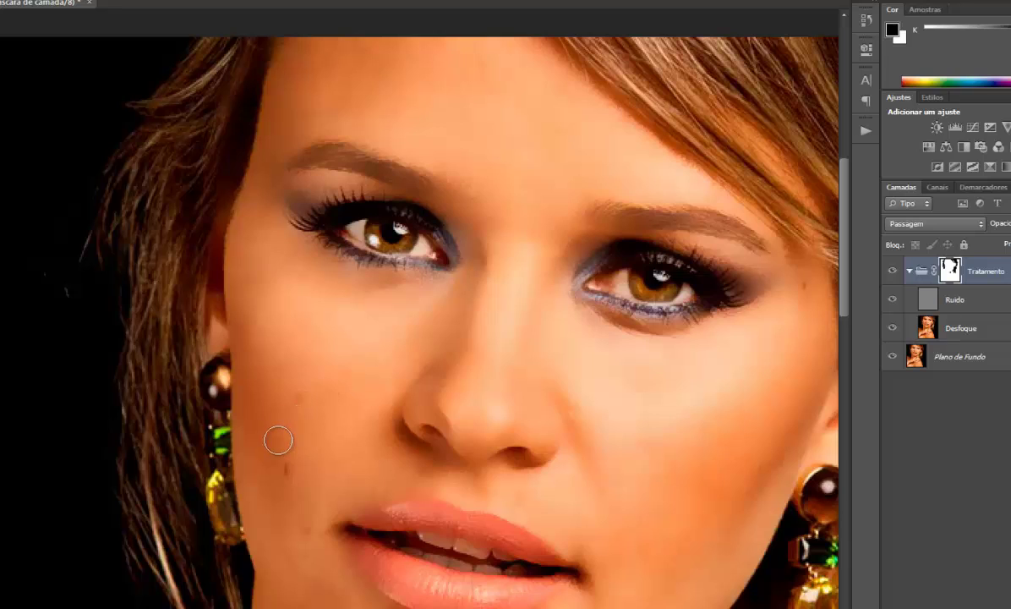
Paint black on the mask over the left-hand cheek, and switch to white to paint the skin smoothing back in.
mouse_move(288, 447)
left_mouse_down()
mouse_move(284, 458)
mouse_move(316, 476)
left_mouse_up()
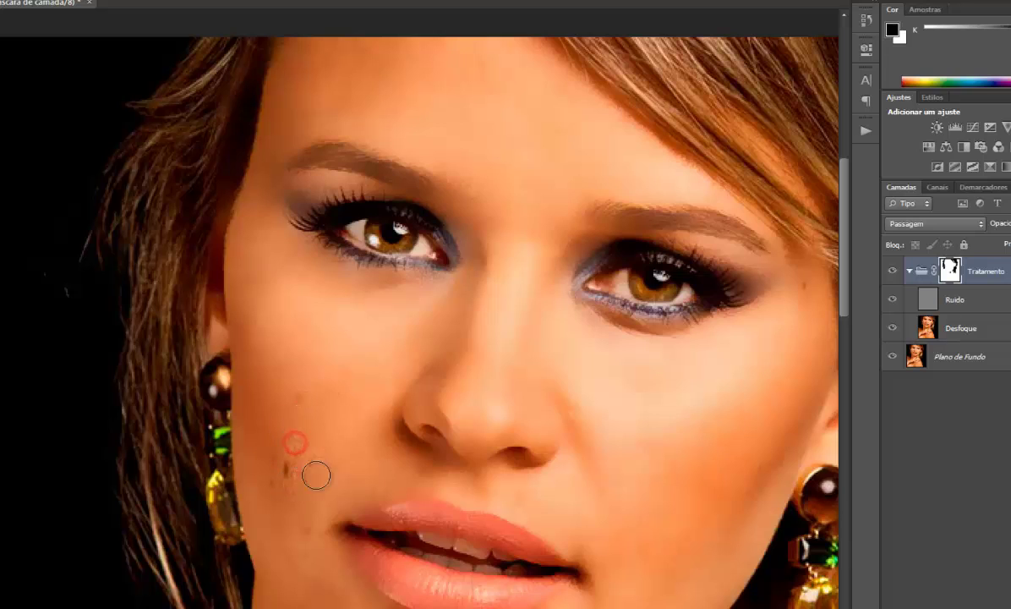
mouse_move(289, 521)
left_mouse_down()
mouse_move(402, 446)
mouse_move(347, 433)
mouse_move(285, 483)
mouse_move(312, 467)
mouse_move(271, 478)
mouse_move(307, 490)
left_mouse_up()
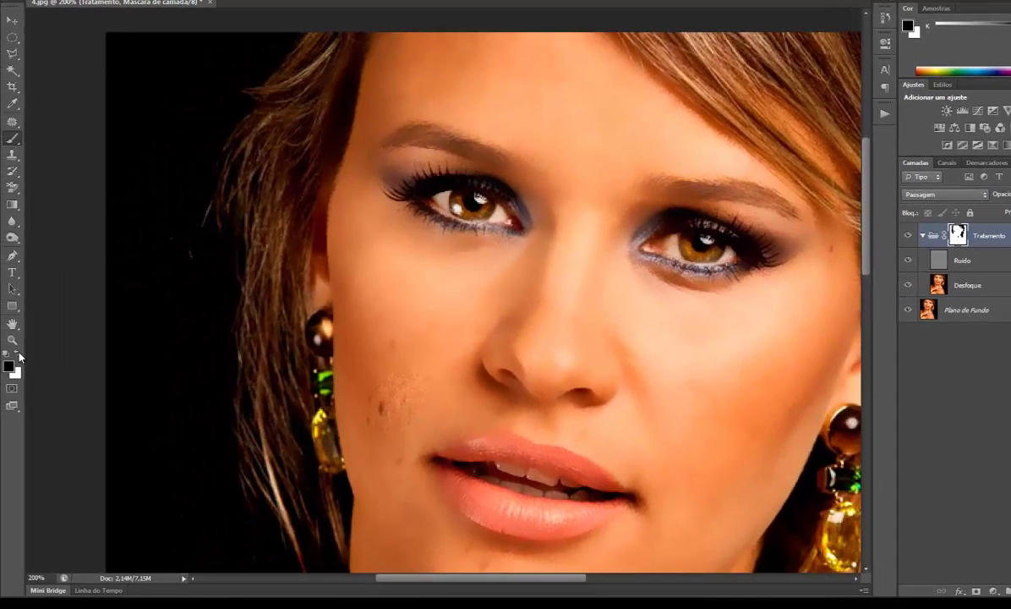
left_click(17, 352)
mouse_move(402, 365)
left_mouse_down()
mouse_move(403, 394)
mouse_move(389, 419)
left_mouse_up()
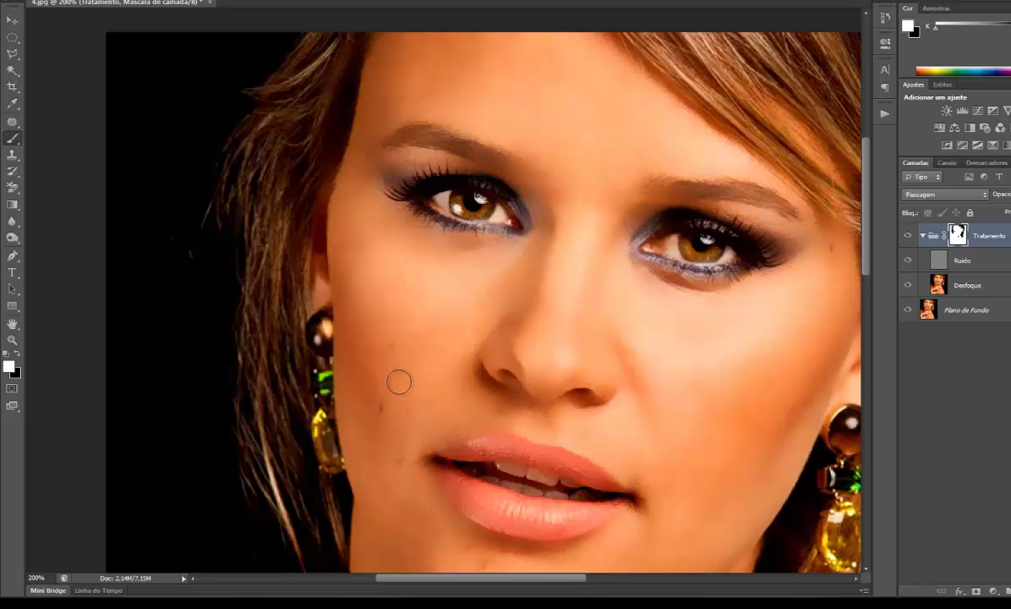
left_click_drag(399, 382, 387, 330)
mouse_move(410, 338)
left_mouse_down()
mouse_move(397, 393)
mouse_move(417, 433)
left_mouse_up()
With black as the foreground colour, paint the Tratamento mask over the lips and teeth to restore their sharp detail.
left_click_drag(866, 236, 865, 302)
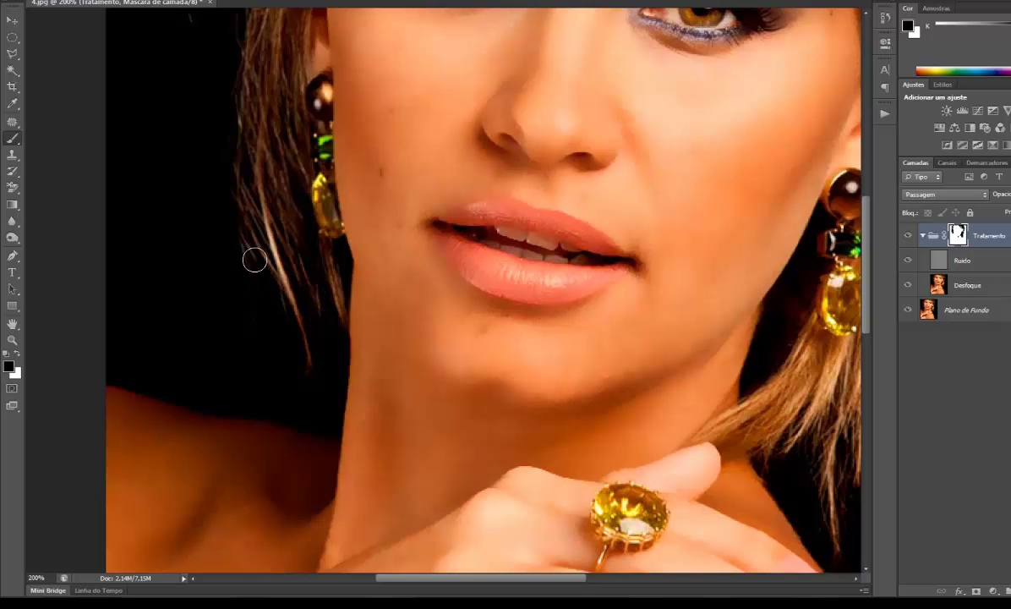
mouse_move(866, 317)
left_mouse_down()
mouse_move(867, 349)
mouse_move(866, 279)
left_mouse_up()
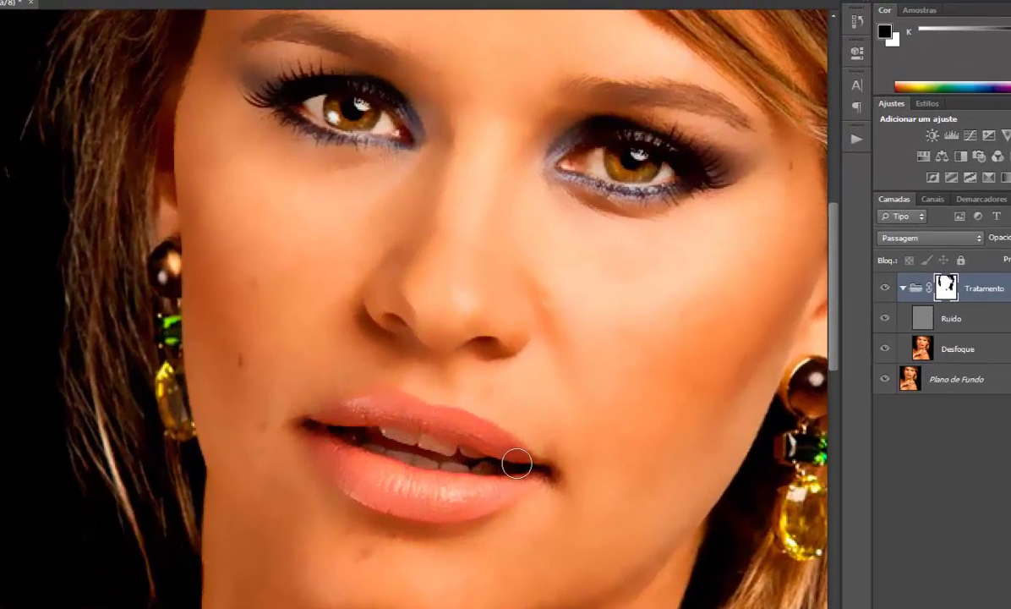
mouse_move(470, 432)
left_mouse_down()
mouse_move(383, 413)
mouse_move(345, 420)
mouse_move(327, 442)
mouse_move(364, 473)
mouse_move(433, 502)
mouse_move(456, 460)
mouse_move(487, 469)
mouse_move(344, 448)
mouse_move(468, 435)
mouse_move(361, 418)
mouse_move(394, 441)
mouse_move(483, 463)
mouse_move(451, 436)
mouse_move(325, 422)
mouse_move(347, 460)
mouse_move(440, 502)
mouse_move(448, 466)
mouse_move(490, 461)
mouse_move(414, 451)
mouse_move(398, 488)
mouse_move(368, 483)
mouse_move(334, 448)
mouse_move(389, 438)
left_mouse_up()
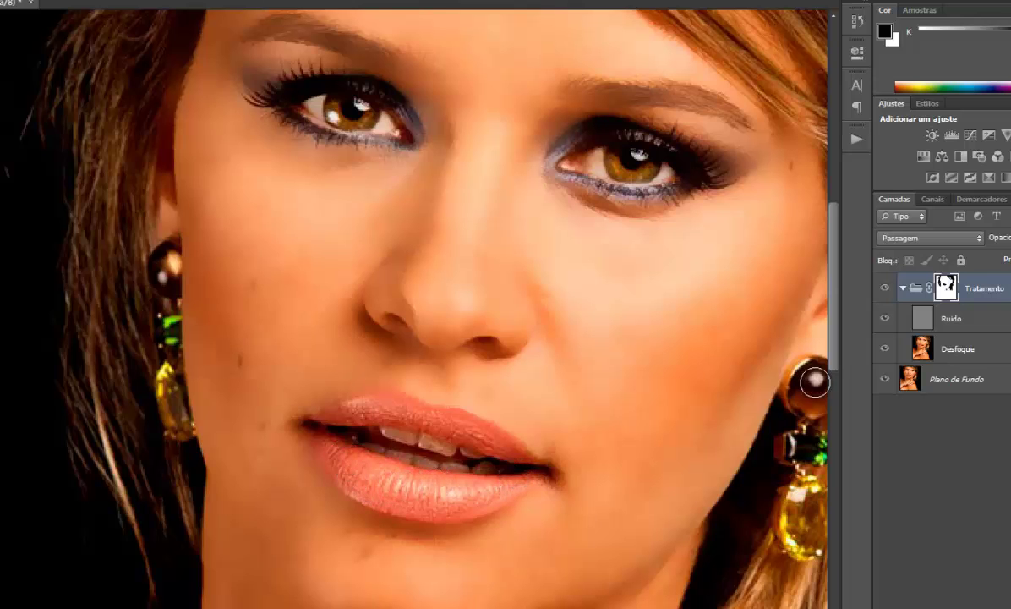
scroll(779, 315, "up", 3)
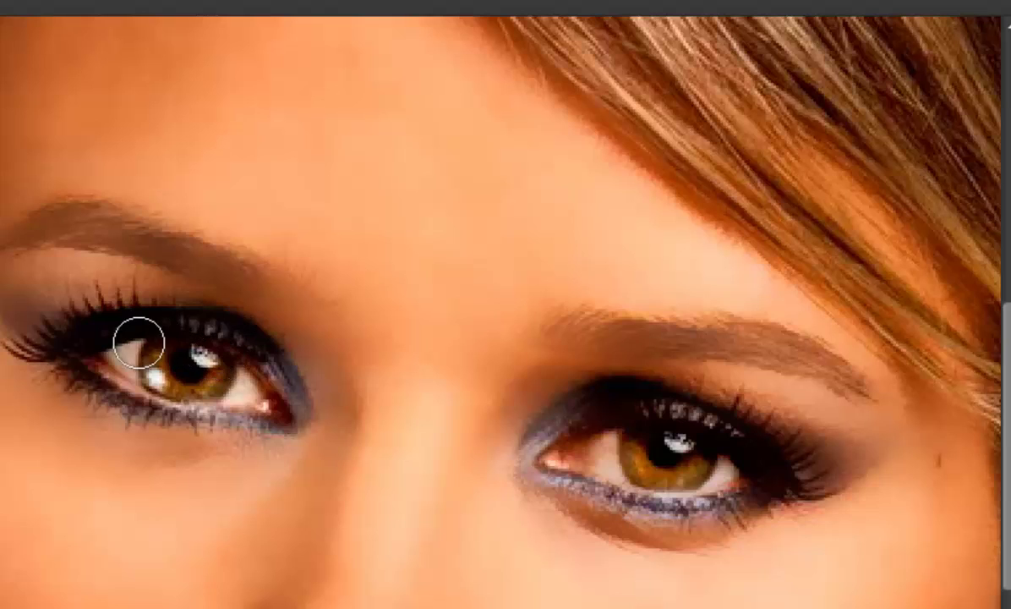
Finish masking the right-hand eye, and with Plano de Fundo hidden, paint black over the leftover patches in the left-hand hair.
left_click(733, 476)
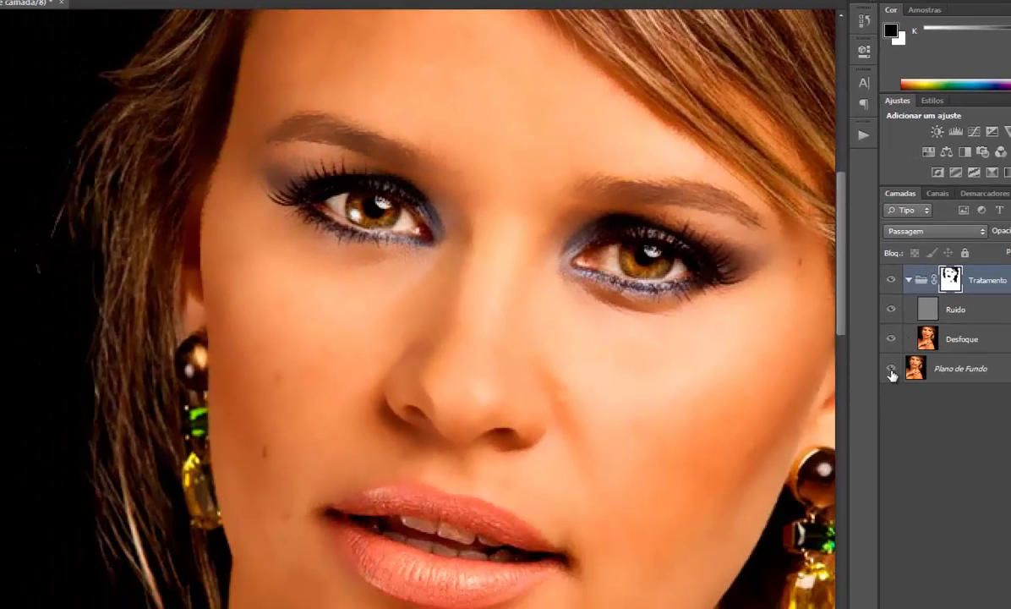
left_click(889, 372)
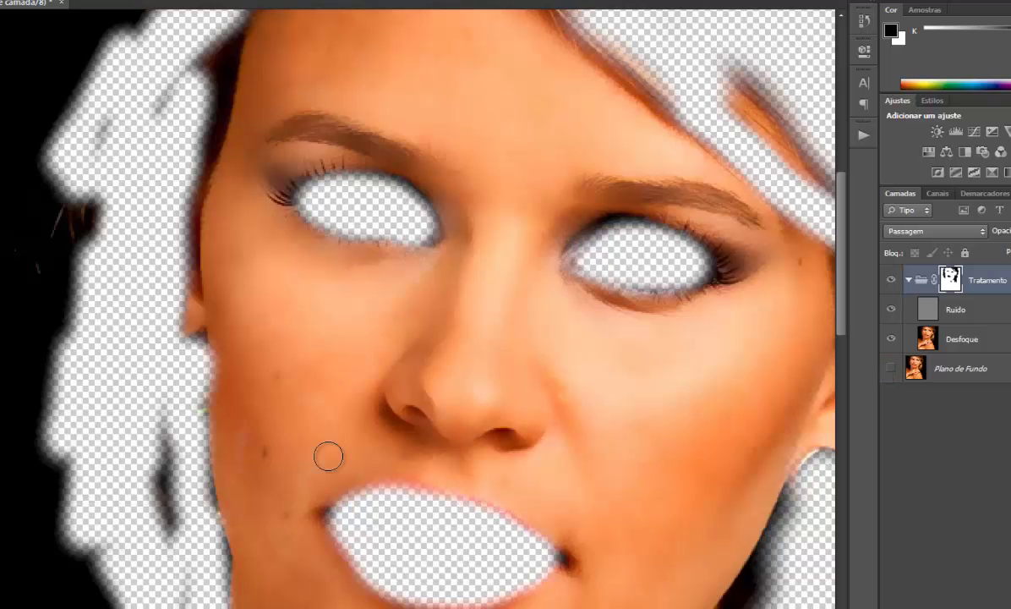
mouse_move(90, 191)
left_mouse_down()
mouse_move(63, 225)
mouse_move(142, 92)
mouse_move(117, 206)
mouse_move(122, 404)
mouse_move(176, 532)
mouse_move(149, 381)
mouse_move(207, 452)
left_mouse_up()
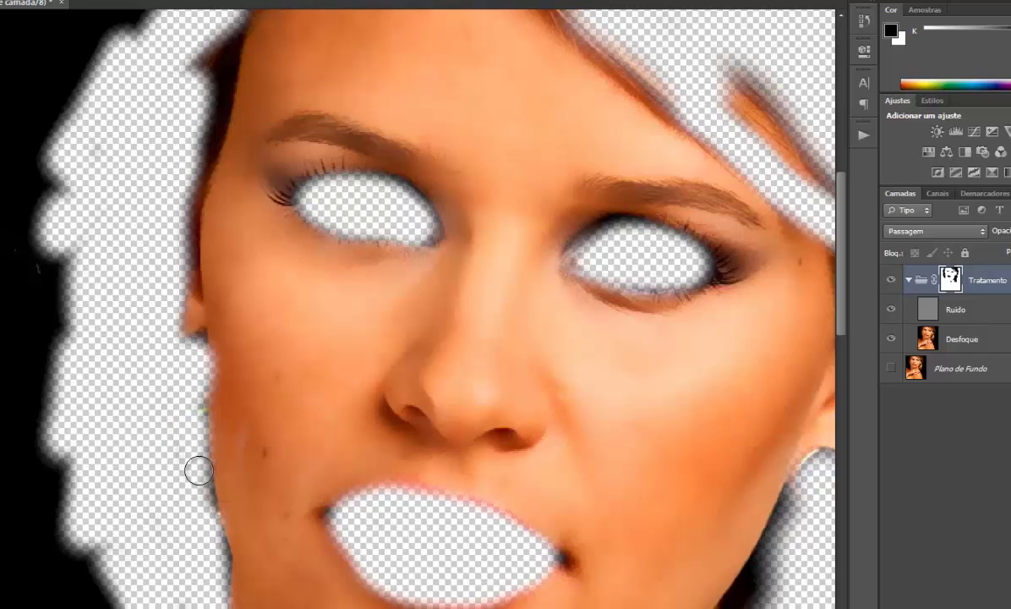
left_click(330, 441)
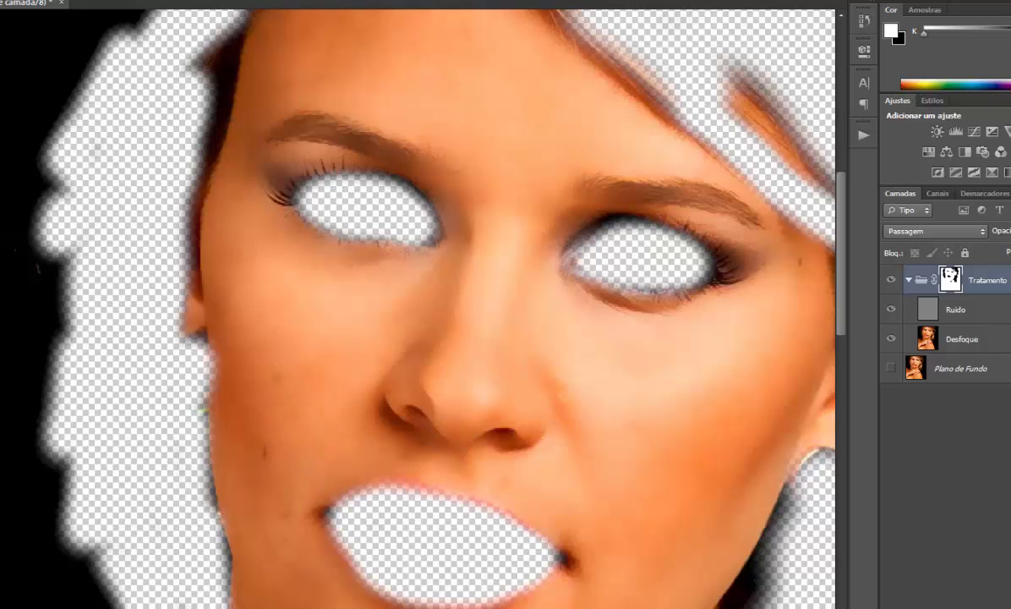
Paint black on the Tratamento mask over the remaining gaps in the hair below the right-hand ear and along the left hairline.
key("ctrl+minus")
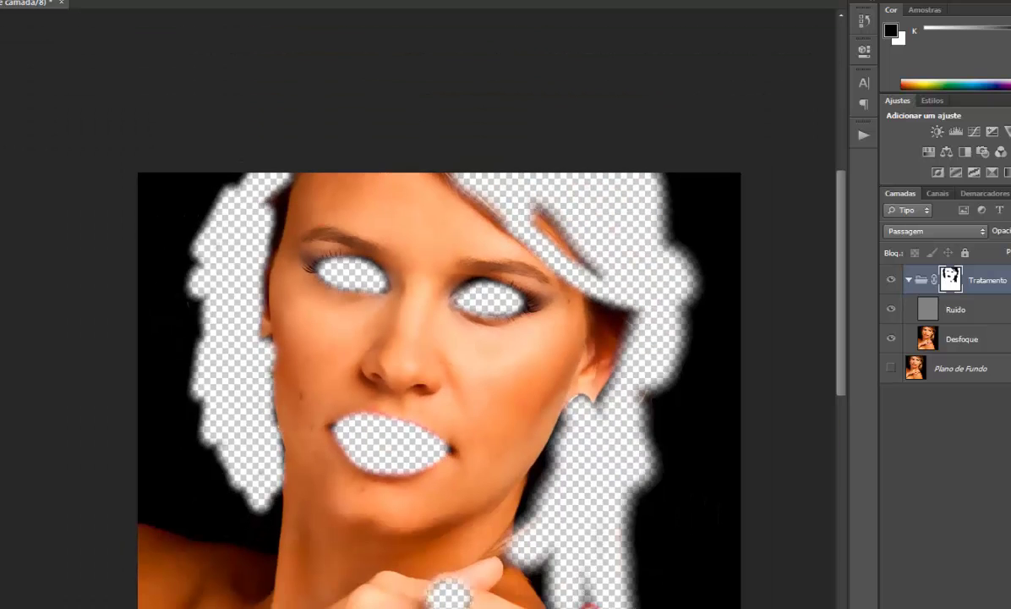
mouse_move(589, 600)
left_mouse_down()
mouse_move(583, 562)
mouse_move(640, 445)
mouse_move(645, 367)
mouse_move(651, 383)
mouse_move(569, 471)
mouse_move(537, 481)
mouse_move(554, 465)
mouse_move(638, 464)
mouse_move(635, 490)
mouse_move(641, 376)
left_mouse_up()
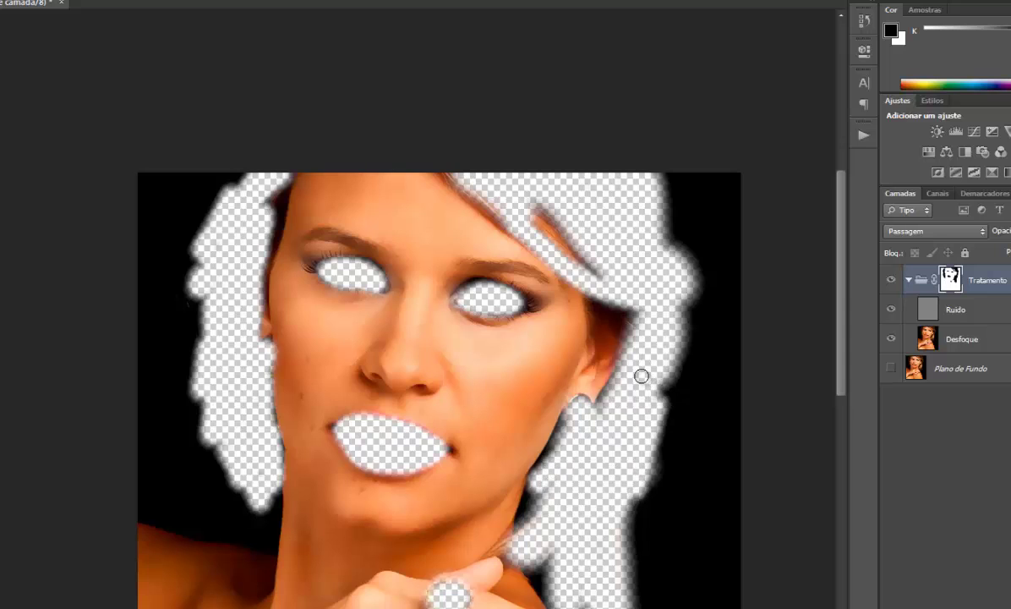
left_click_drag(268, 183, 255, 258)
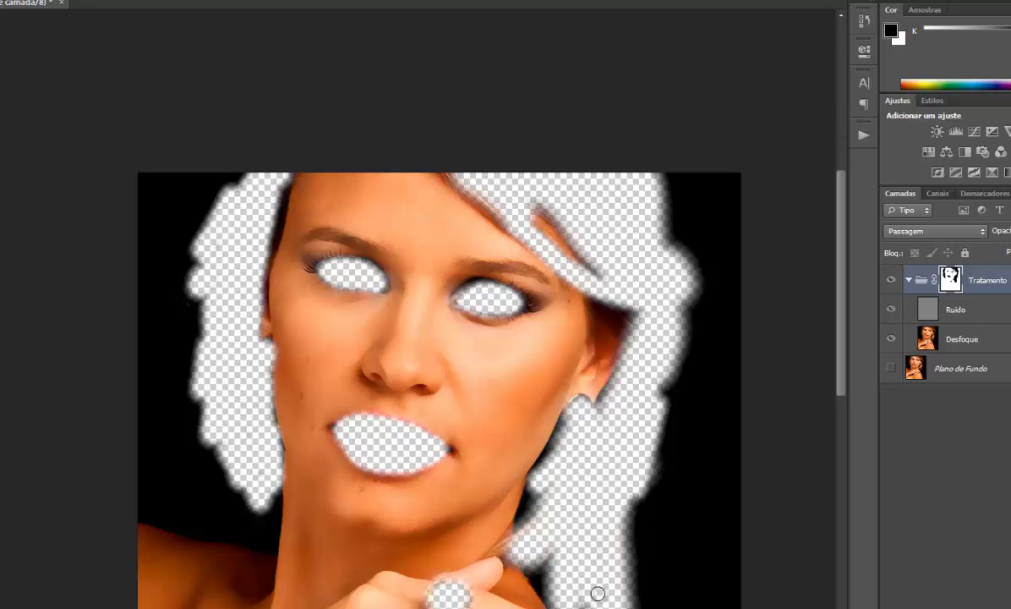
With a smaller black brush, paint the Tratamento mask over the ring's rim and band to restore their detail.
key("ctrl+plus")
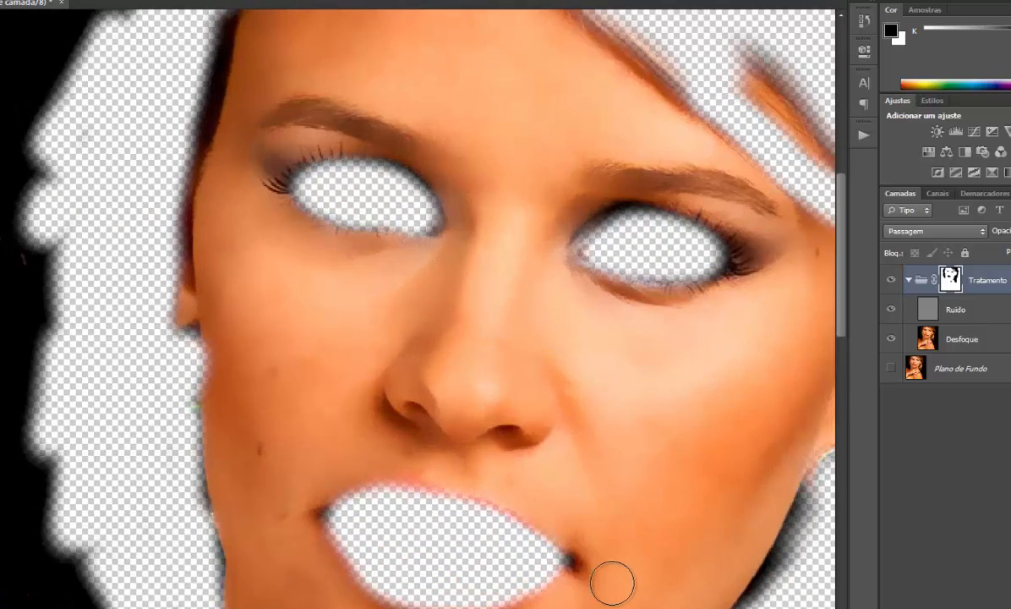
left_click_drag(842, 274, 841, 439)
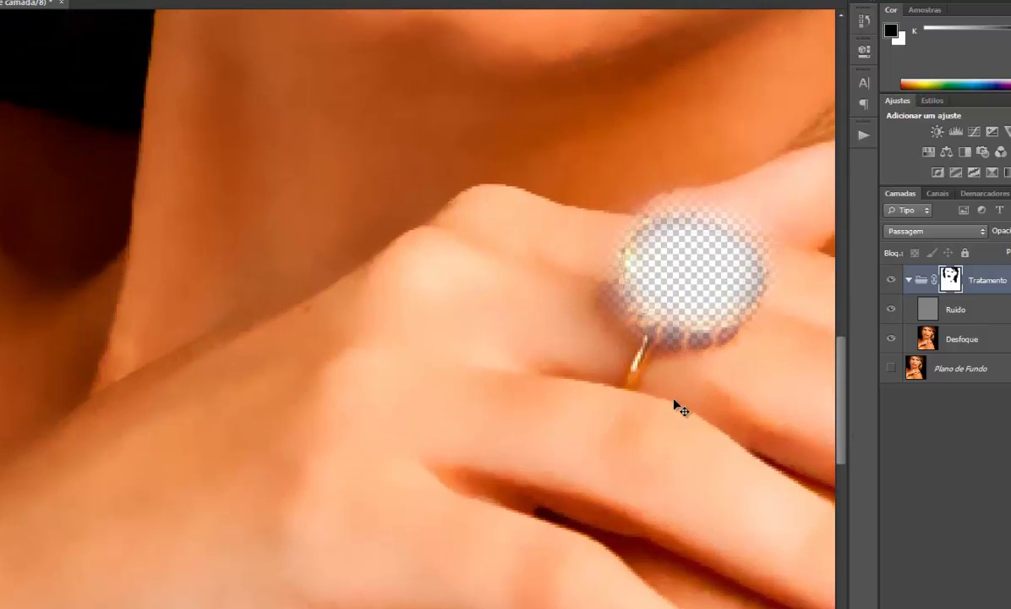
key("ctrl+plus")
scroll(417, 308, "right", 3)
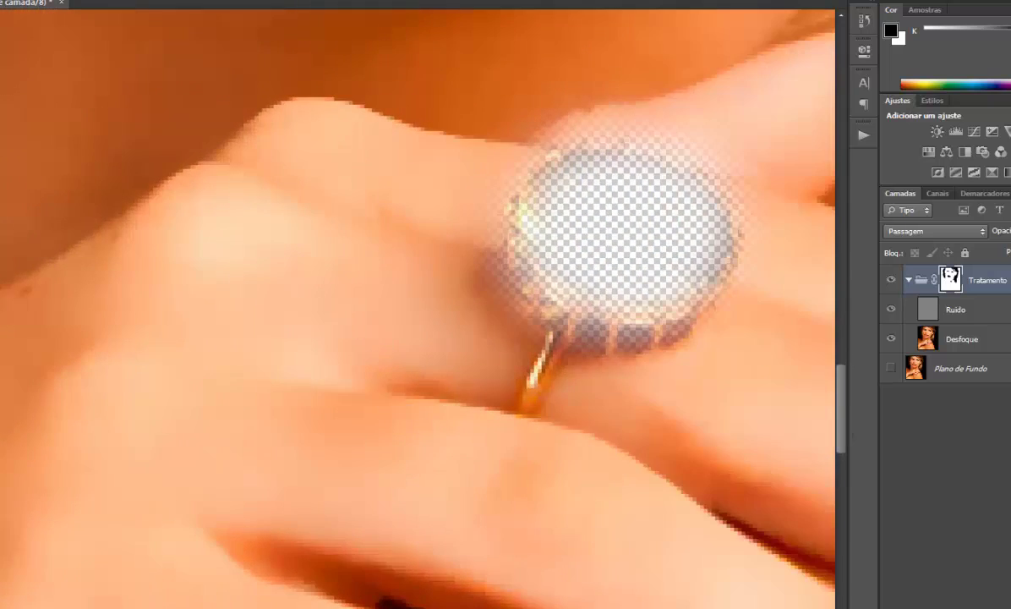
key("bracketleft")
key("bracketleft")
key("bracketleft")
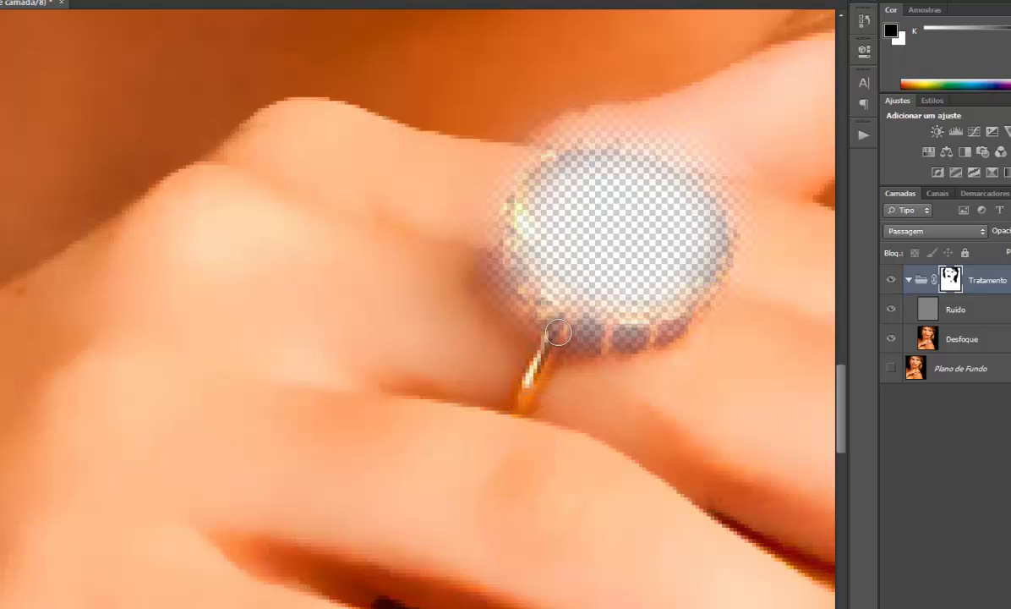
mouse_move(558, 333)
left_mouse_down()
mouse_move(524, 402)
mouse_move(553, 324)
mouse_move(534, 292)
mouse_move(561, 311)
mouse_move(639, 329)
mouse_move(595, 331)
mouse_move(643, 322)
mouse_move(596, 315)
mouse_move(664, 310)
mouse_move(700, 261)
mouse_move(705, 213)
mouse_move(651, 171)
mouse_move(548, 161)
mouse_move(519, 218)
mouse_move(536, 279)
mouse_move(519, 268)
mouse_move(542, 197)
mouse_move(564, 175)
mouse_move(559, 271)
mouse_move(598, 296)
mouse_move(593, 318)
mouse_move(638, 182)
mouse_move(617, 180)
mouse_move(632, 157)
mouse_move(593, 206)
left_mouse_up()
Make the Plano de Fundo layer visible again beneath the masked Tratamento group.
key("ctrl+0")
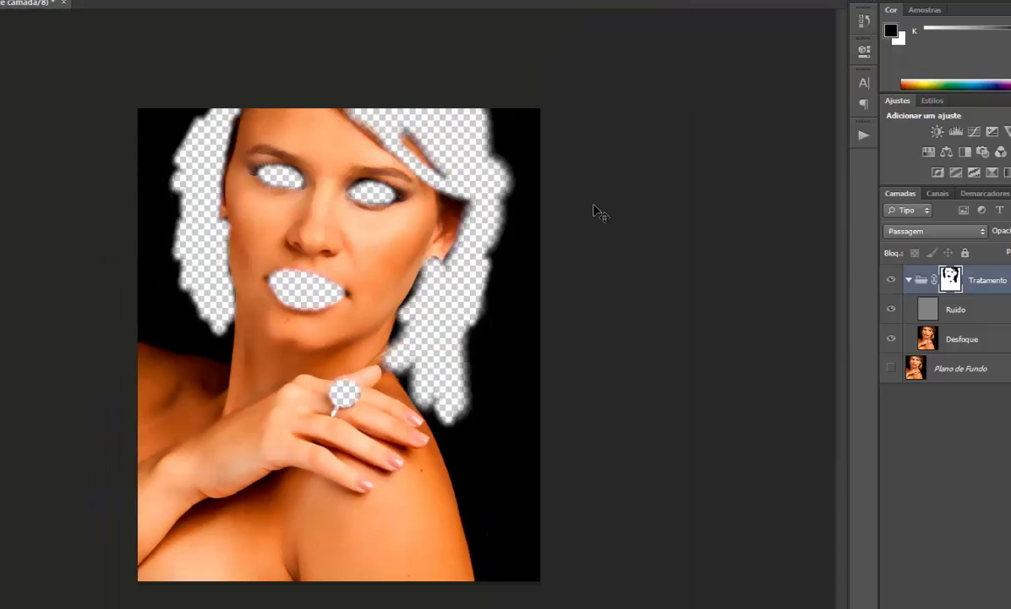
key("ctrl+plus")
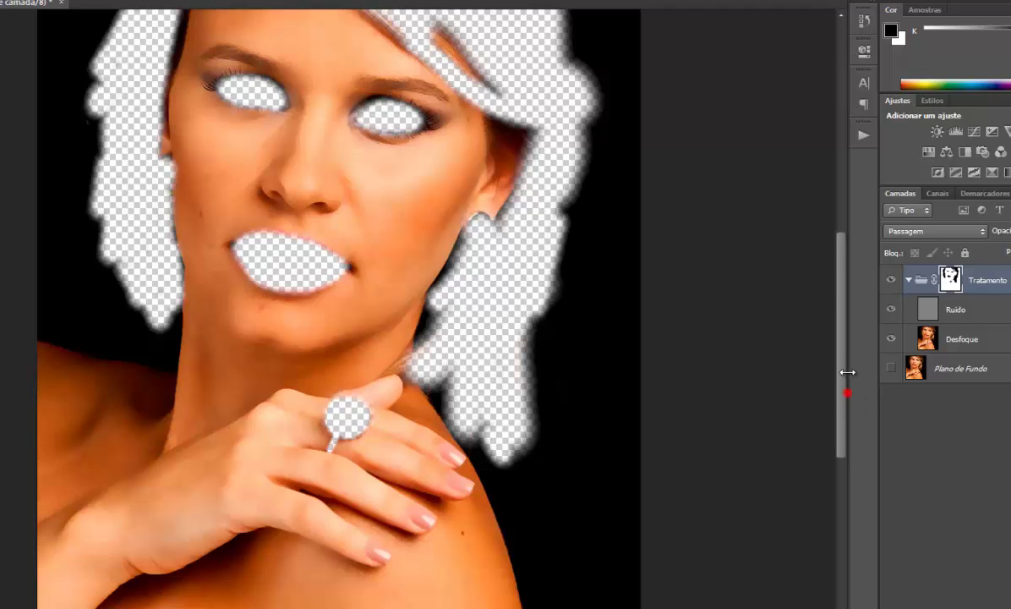
left_click_drag(843, 373, 844, 333)
left_click(891, 369)
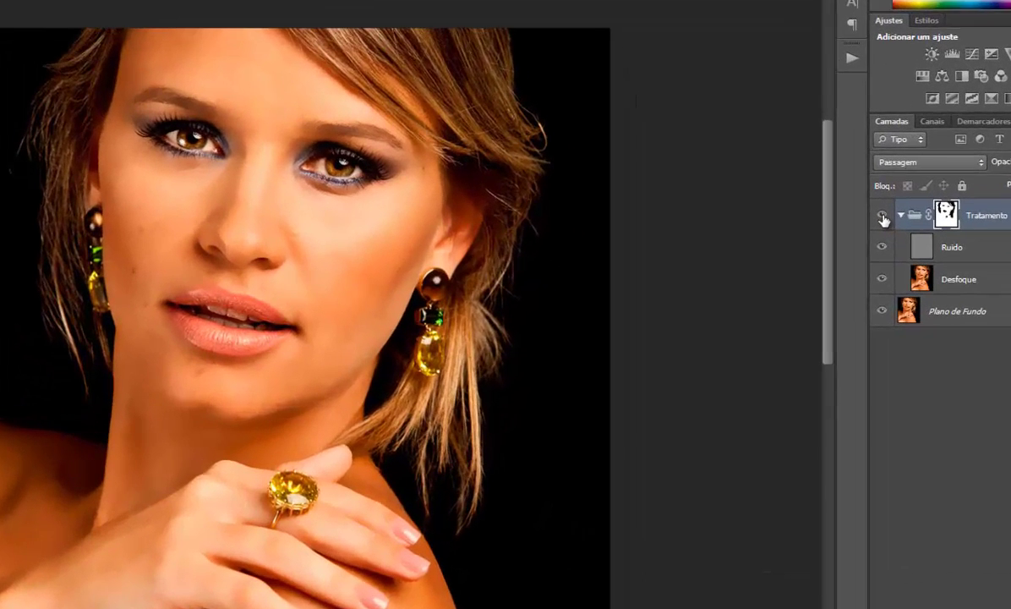
Toggle the Tratamento group's visibility to compare the face before and after the retouching.
left_click(861, 267)
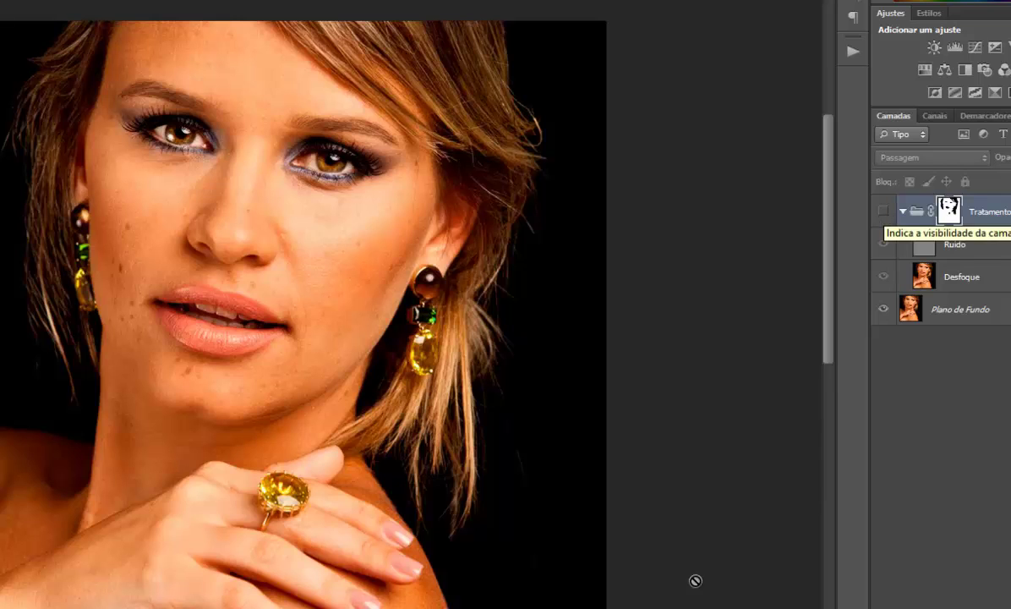
scroll(412, 304, "left", 8)
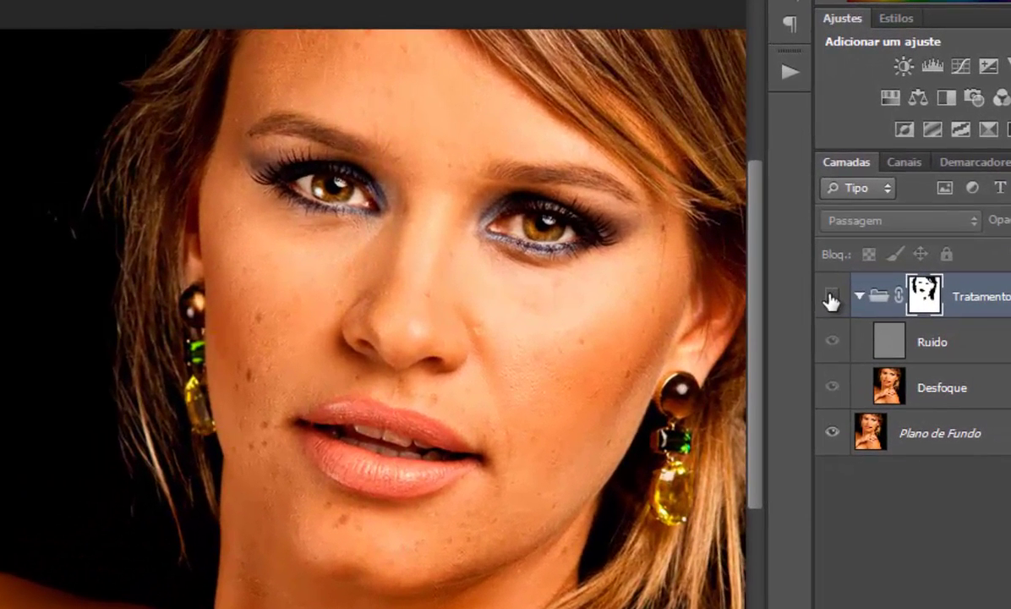
left_click(831, 296)
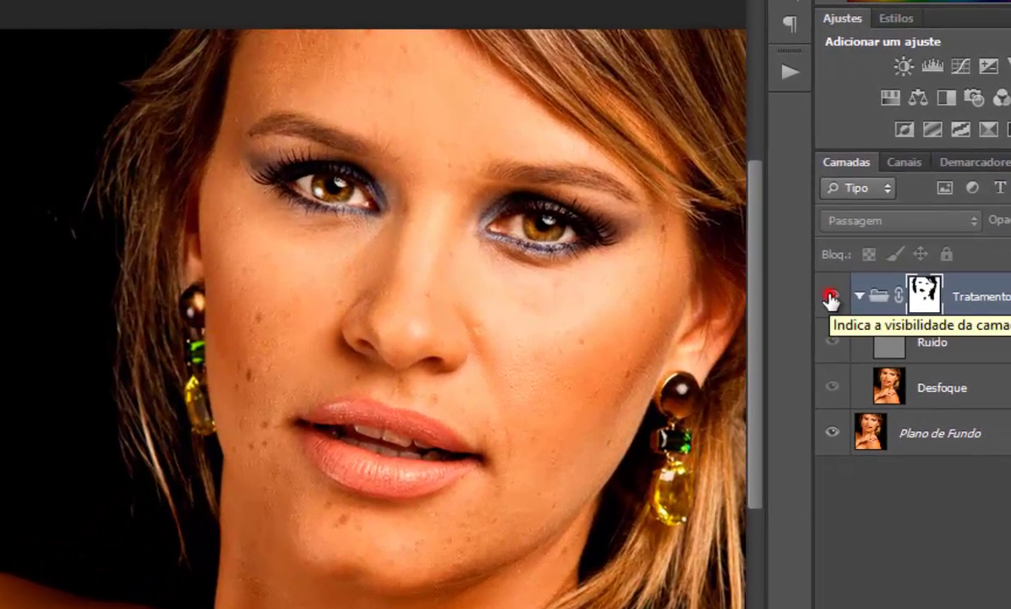
left_click(831, 296)
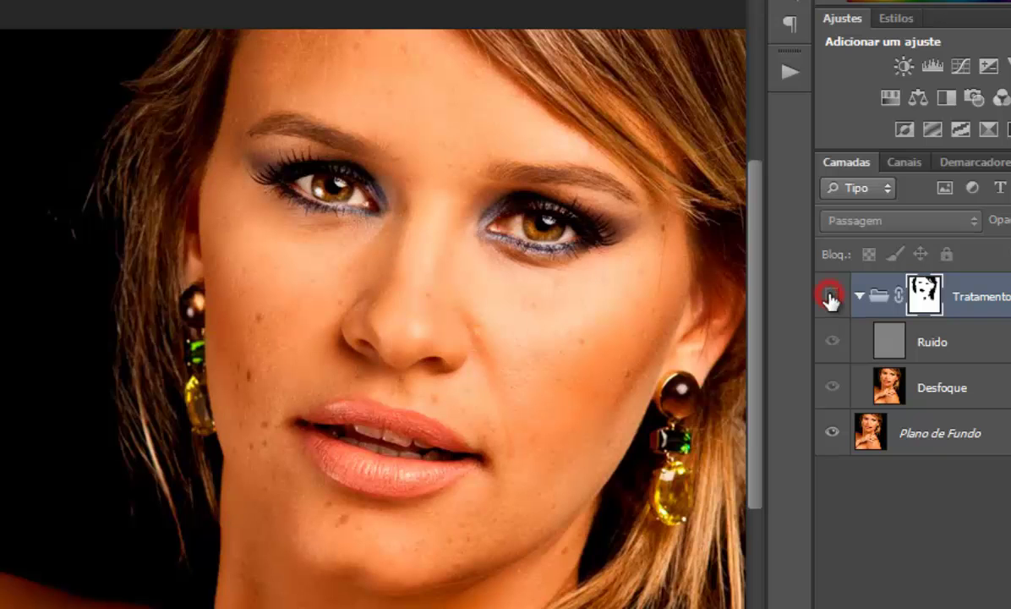
left_click(831, 296)
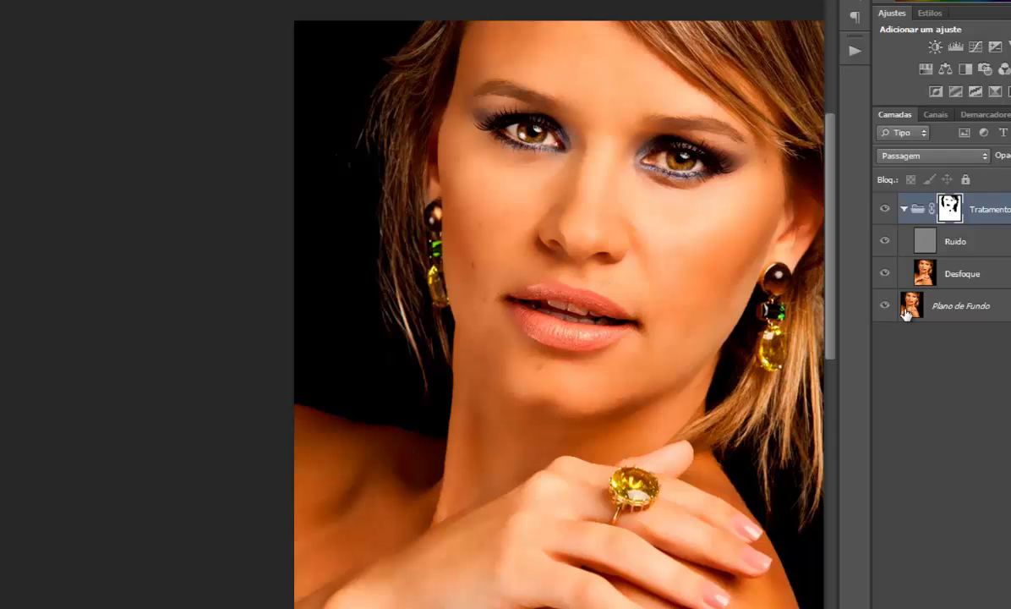
On the Desfoque layer, make a small elliptical selection around the chin blemish and patch it with clean skin.
left_click(966, 274)
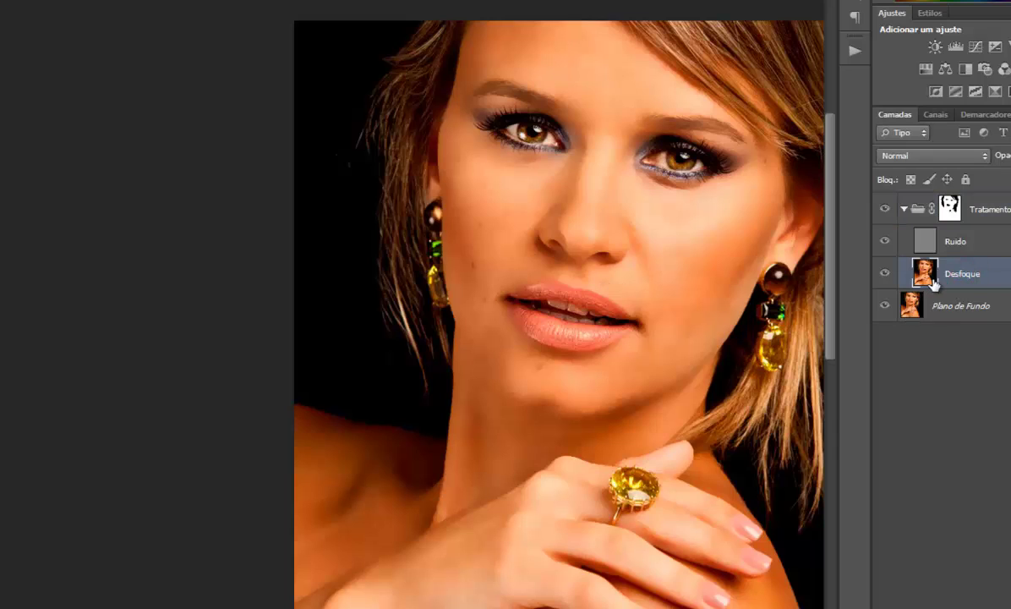
scroll(504, 313, "right", 3)
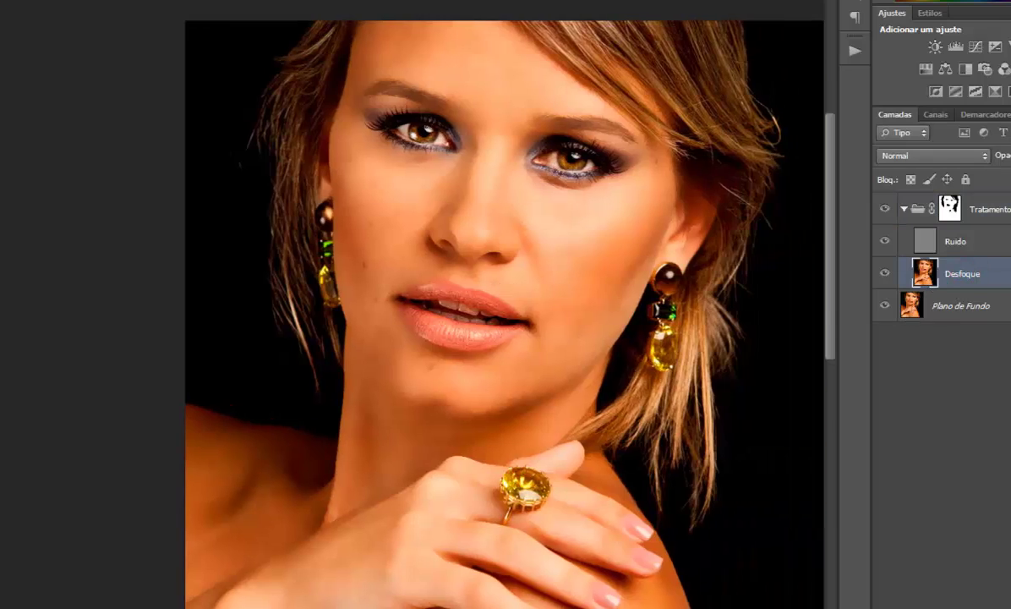
scroll(279, 279, "up", 2)
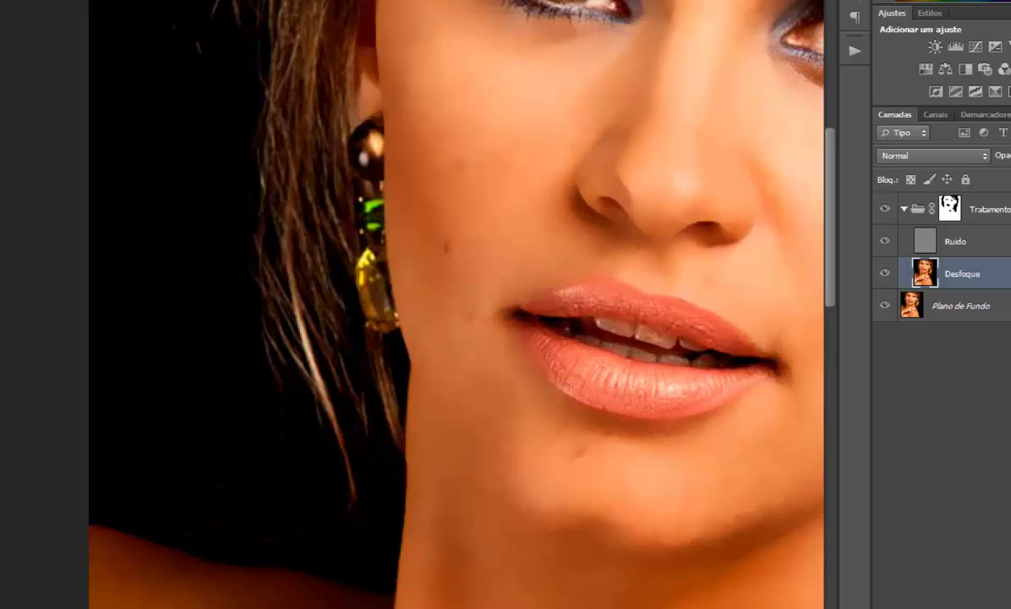
scroll(457, 304, "right", 3)
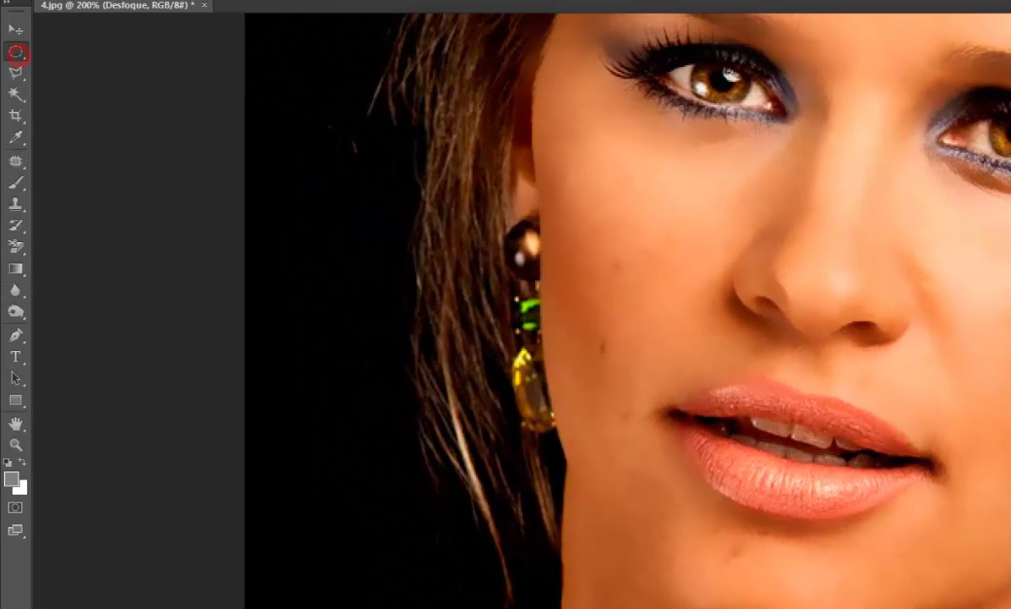
left_click_drag(723, 536, 703, 531)
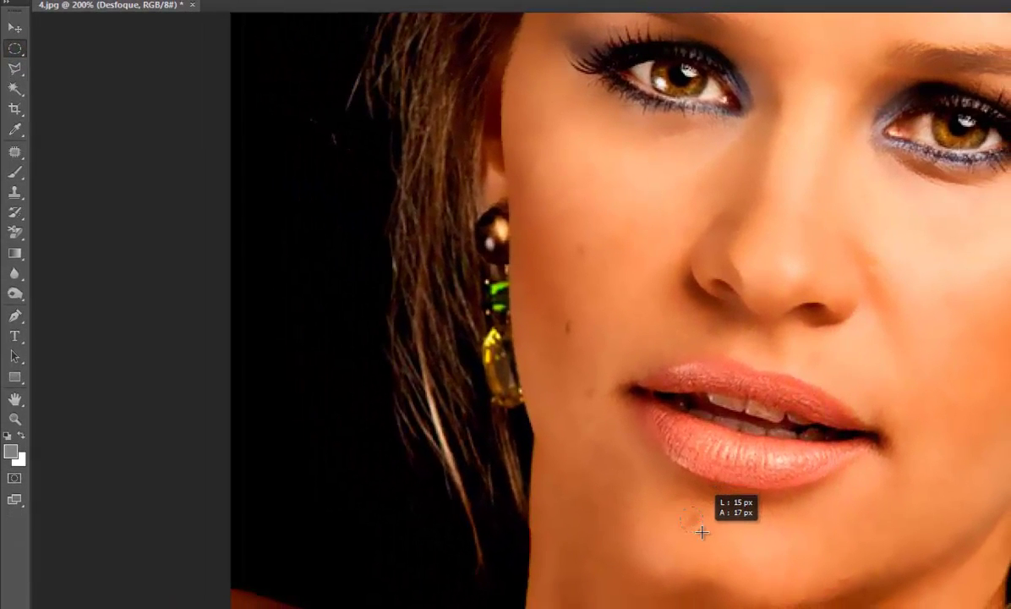
left_click(16, 153)
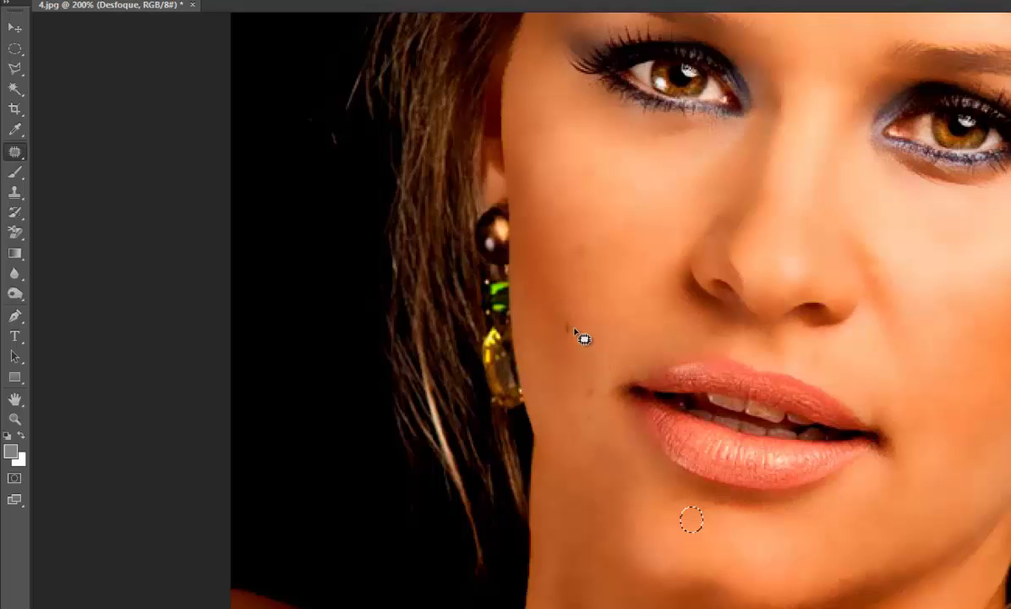
Select the dark mole on the left-hand cheek with a small ellipse and patch it with clean skin.
left_click(12, 53)
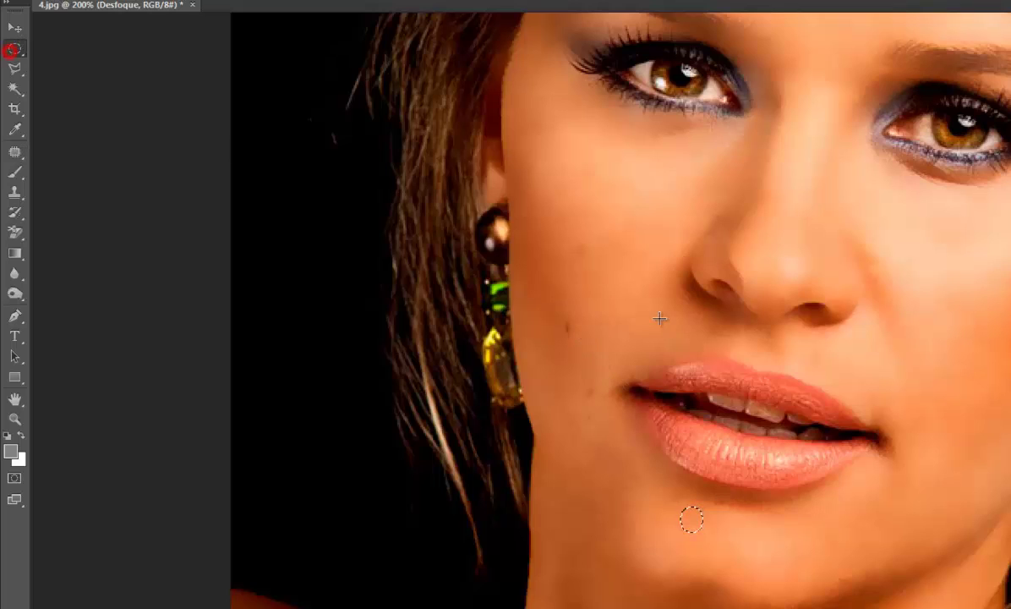
left_click(559, 314)
left_click_drag(559, 314, 576, 342)
left_click(15, 151)
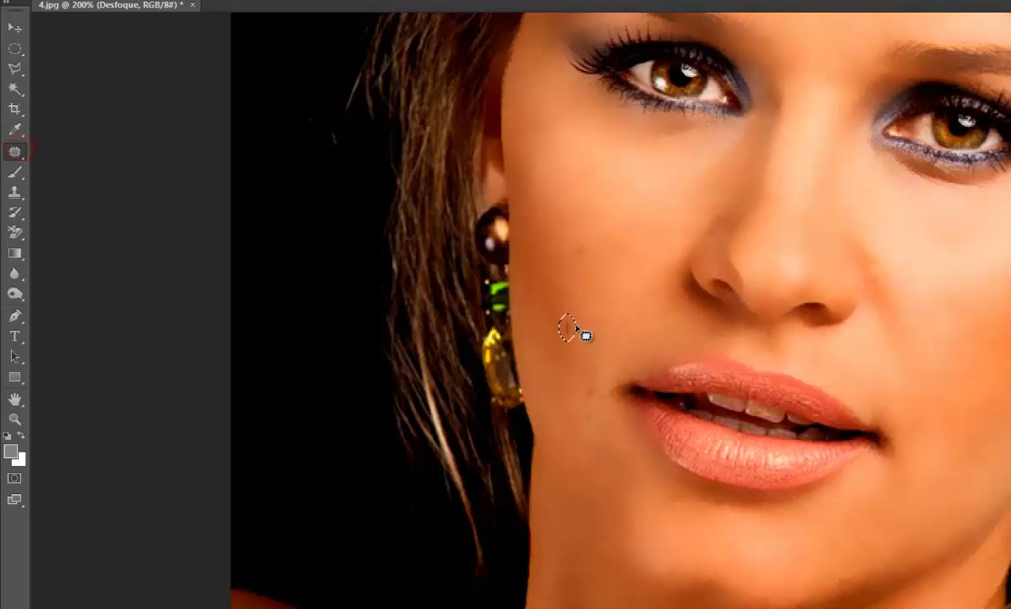
left_click(566, 326)
Select the faint spot higher on the left-hand cheek with a small ellipse and patch it.
left_click(15, 48)
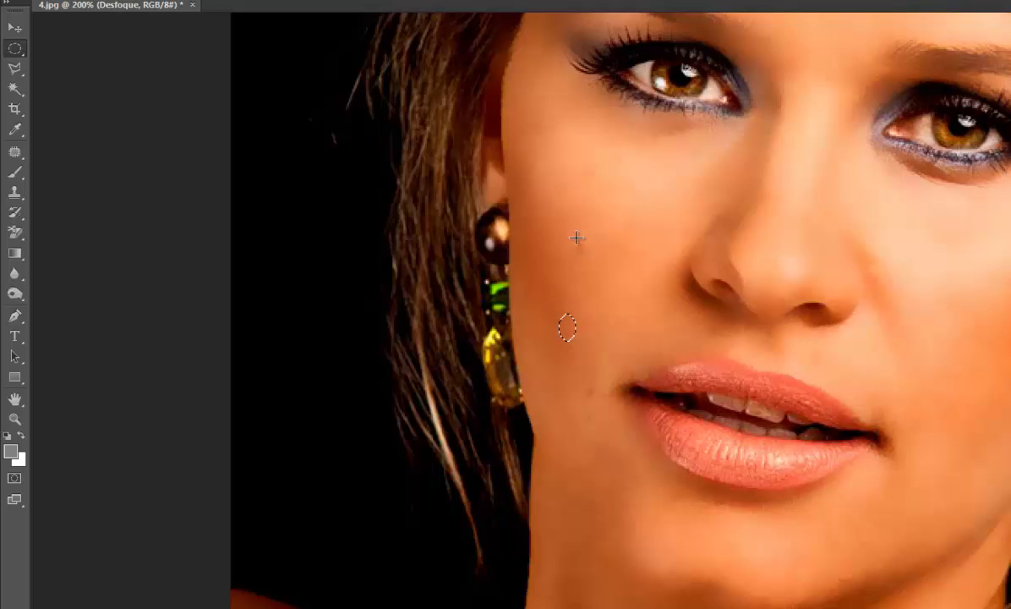
left_click_drag(573, 236, 589, 263)
left_click(15, 152)
left_click(580, 252, "alt")
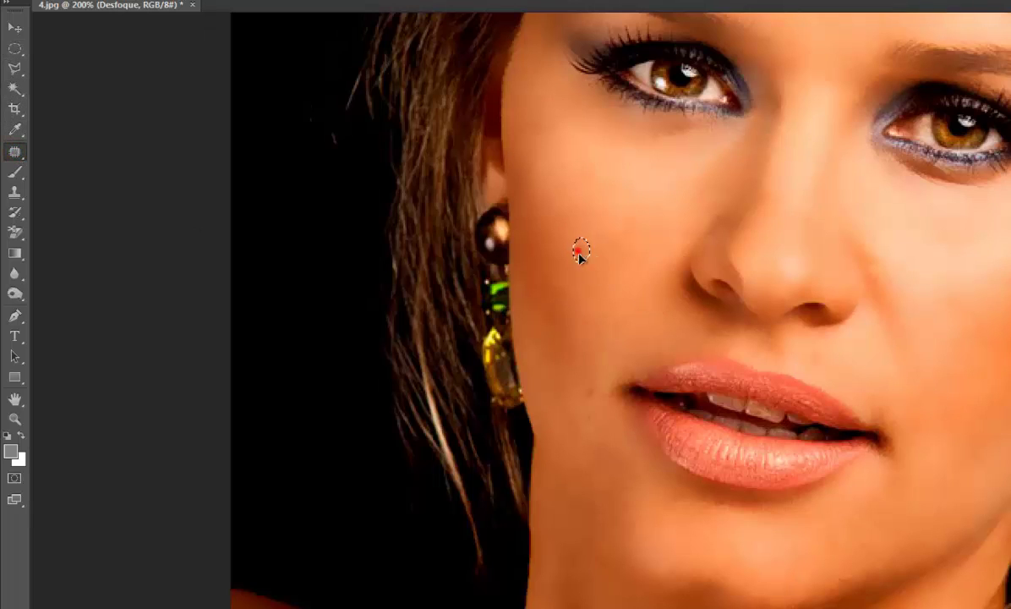
Select the spot beside the left-hand corner of the mouth with a small ellipse and patch it.
left_click(15, 48)
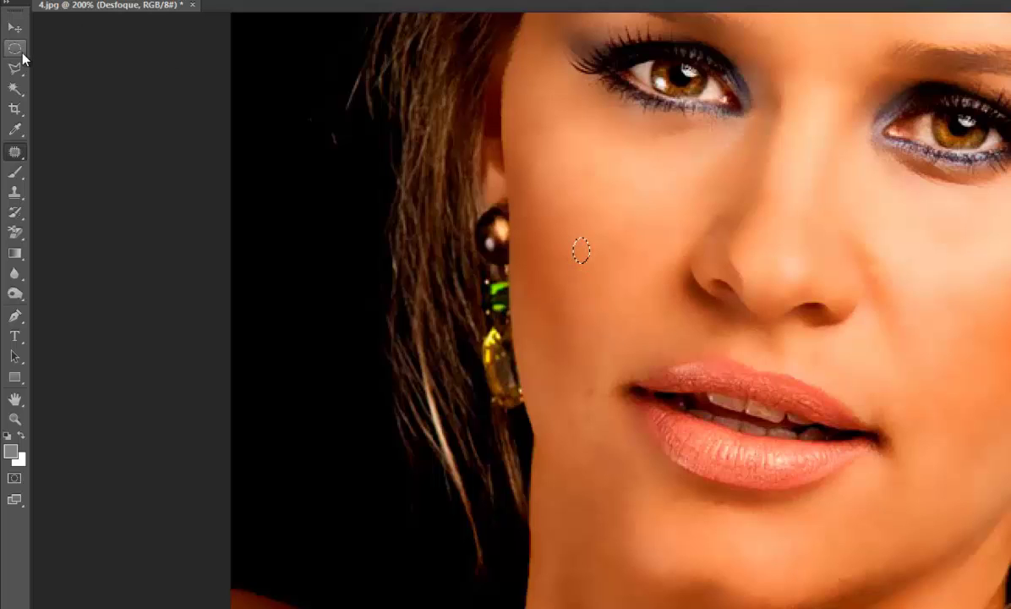
left_click_drag(581, 382, 599, 403)
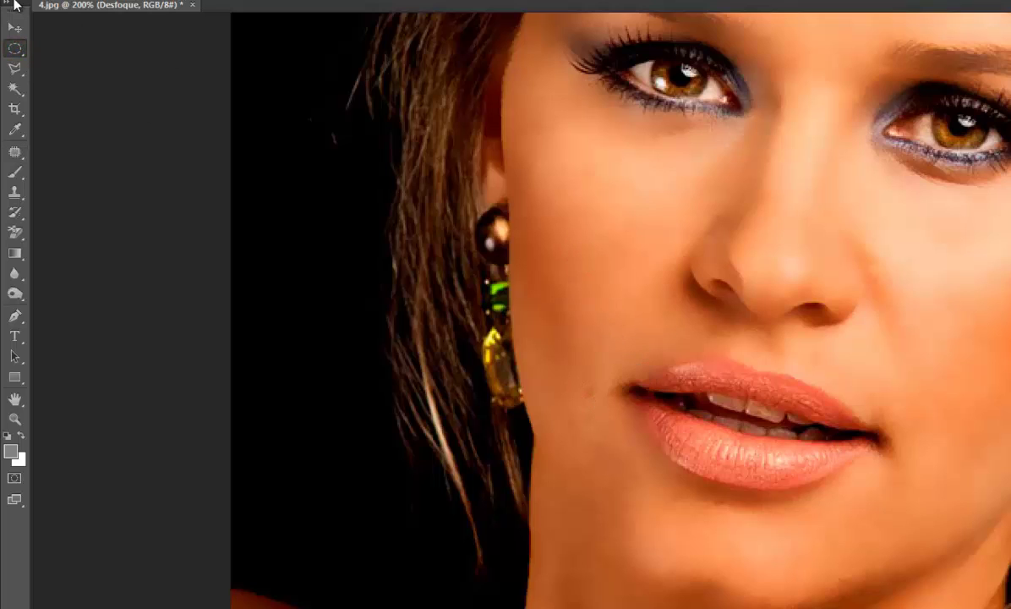
left_click(15, 151)
left_click(590, 392)
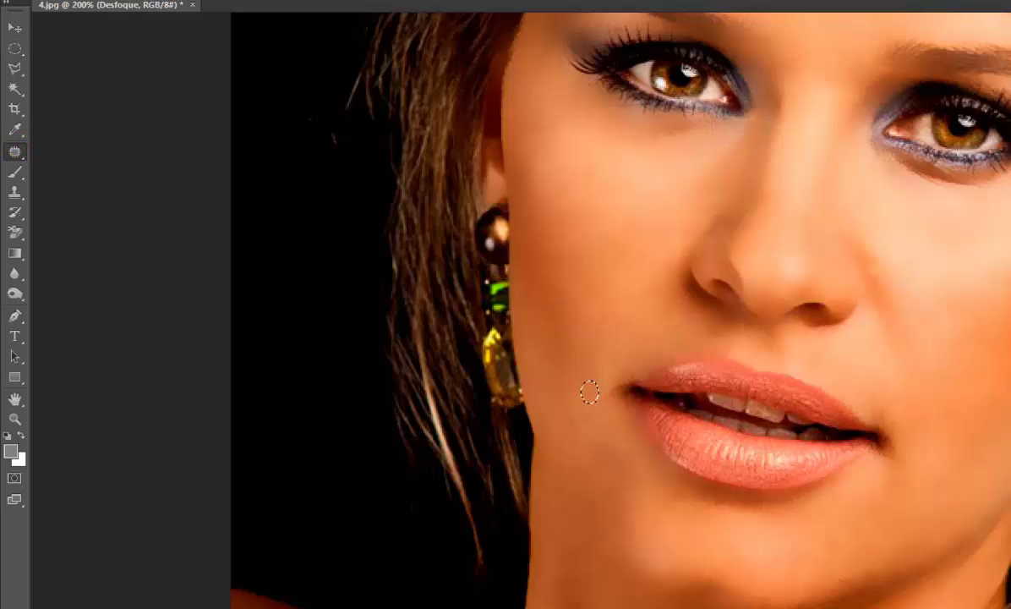
Select the spot beyond the outer corner of the right-hand eye with a small ellipse and patch it with clean skin.
scroll(555, 310, "right", 3)
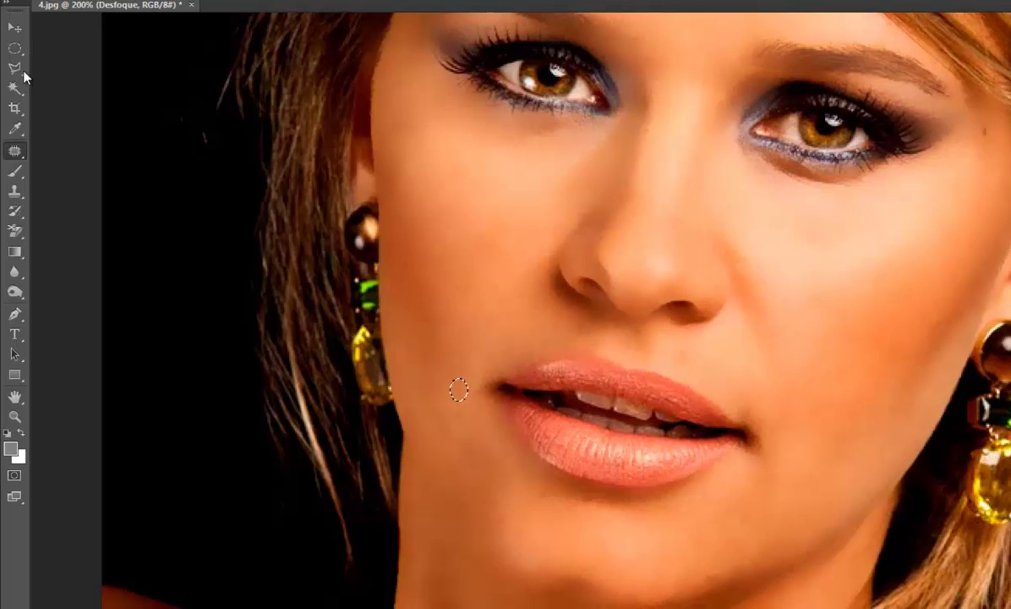
left_click(14, 48)
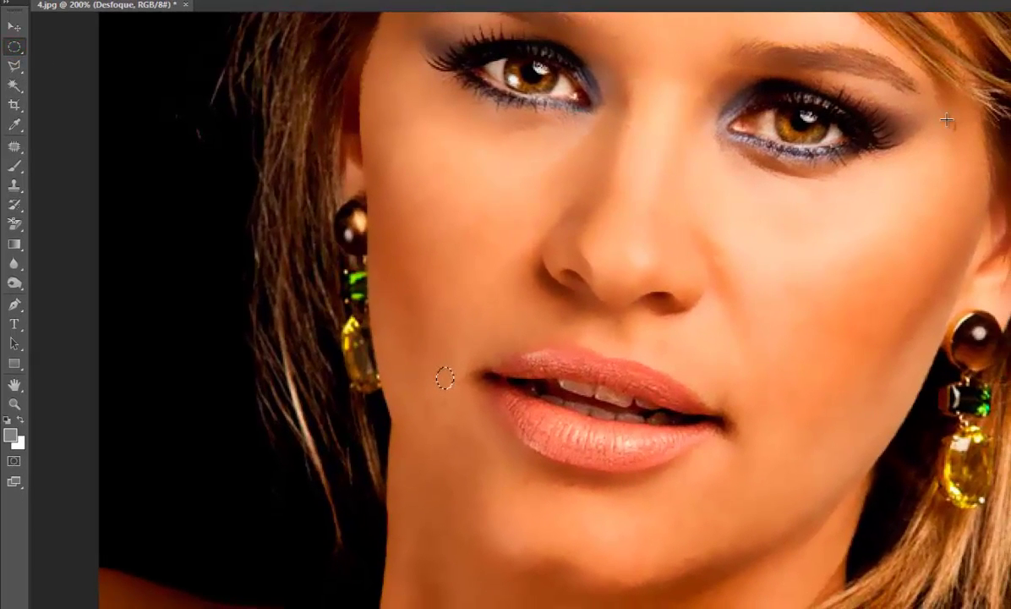
left_click_drag(946, 120, 960, 135)
left_click(15, 147)
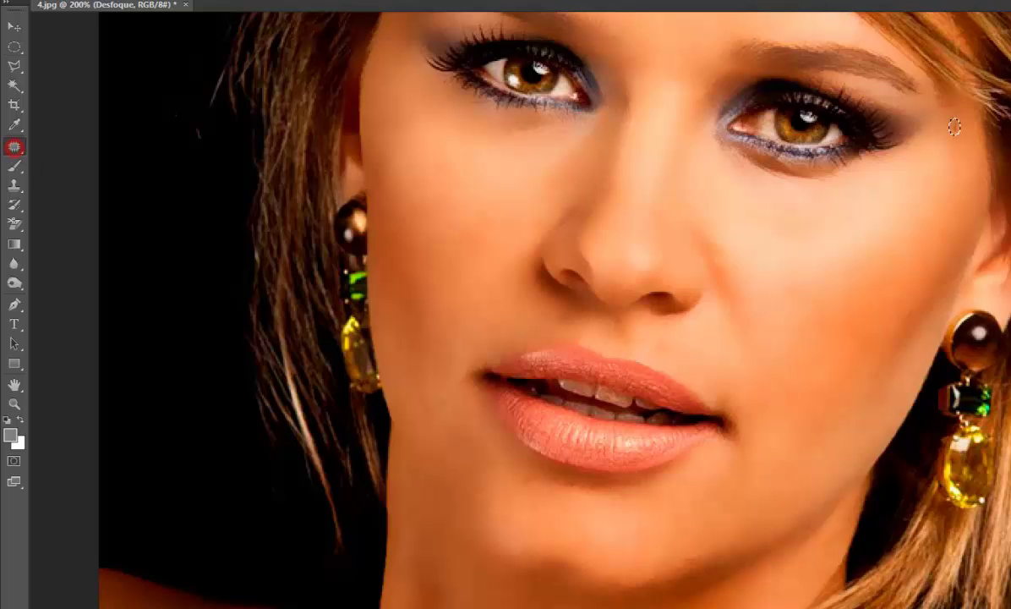
left_click(952, 127)
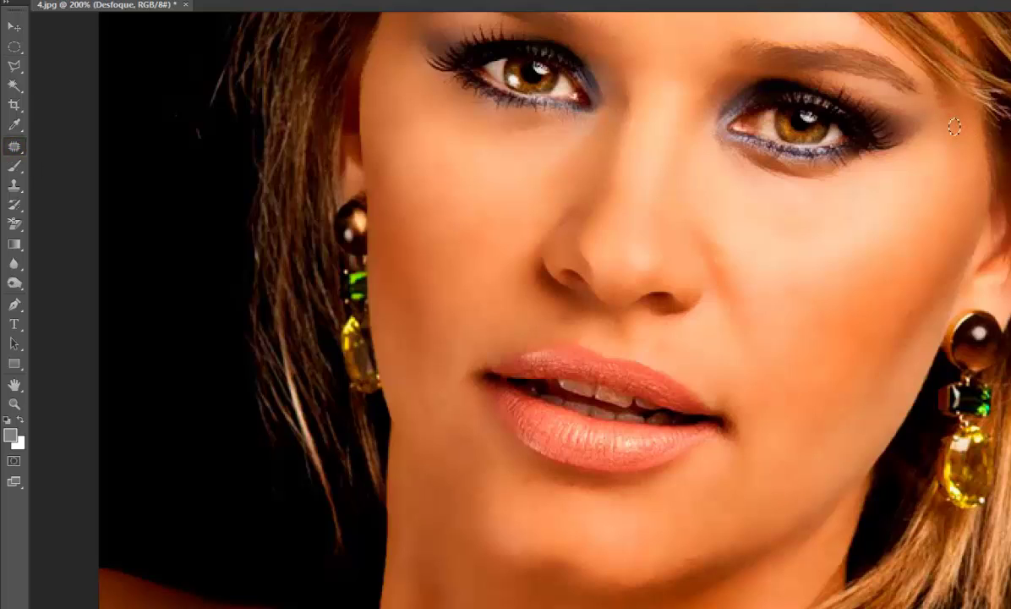
Select the dark mole on the shoulder below the fingertips with a small ellipse and patch it with clean skin.
scroll(953, 127, "down", 10)
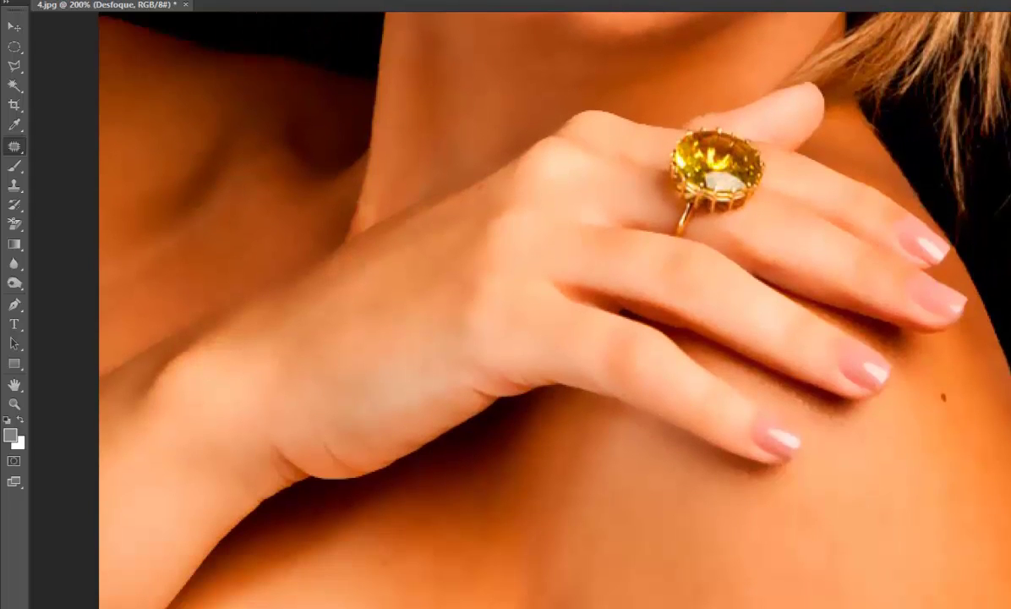
left_click(14, 46)
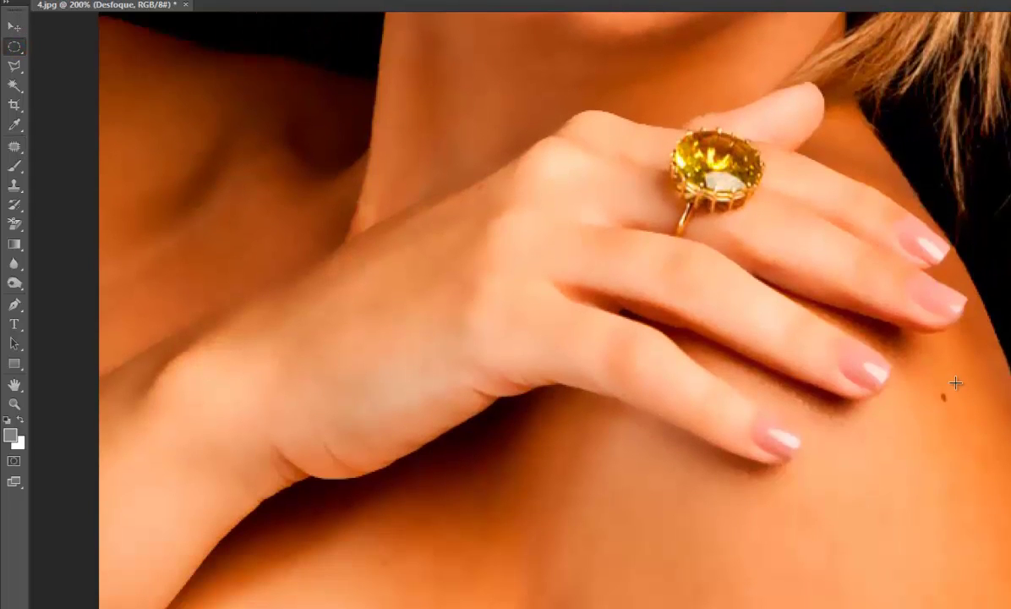
left_click_drag(934, 386, 952, 412)
left_click(15, 146)
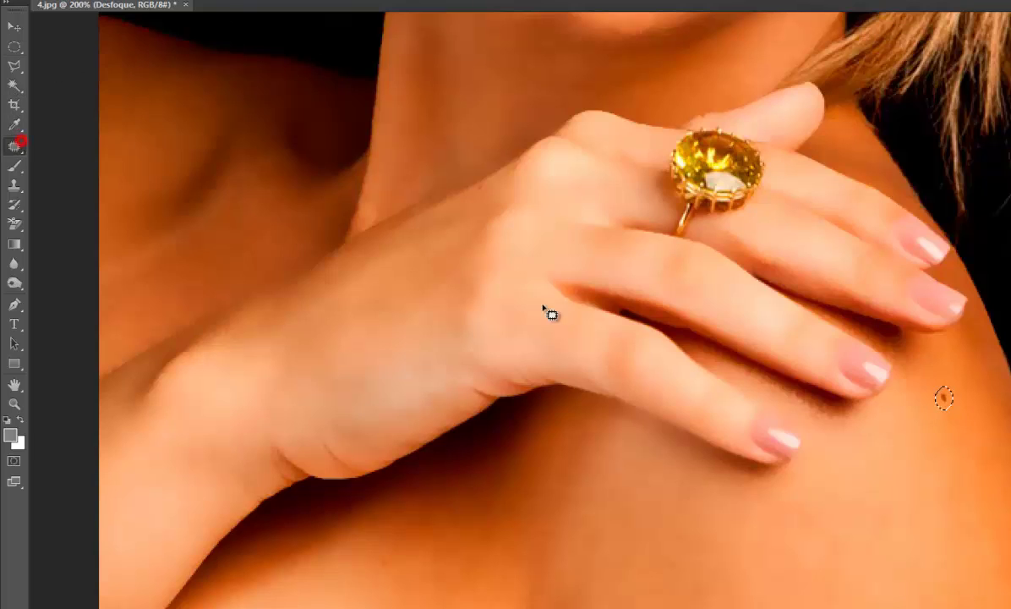
left_click(944, 398)
Select the reddish spot near the photo's bottom edge with an ellipse of about 10 by 11 px and patch it.
scroll(943, 398, "down", 5)
left_click(15, 48)
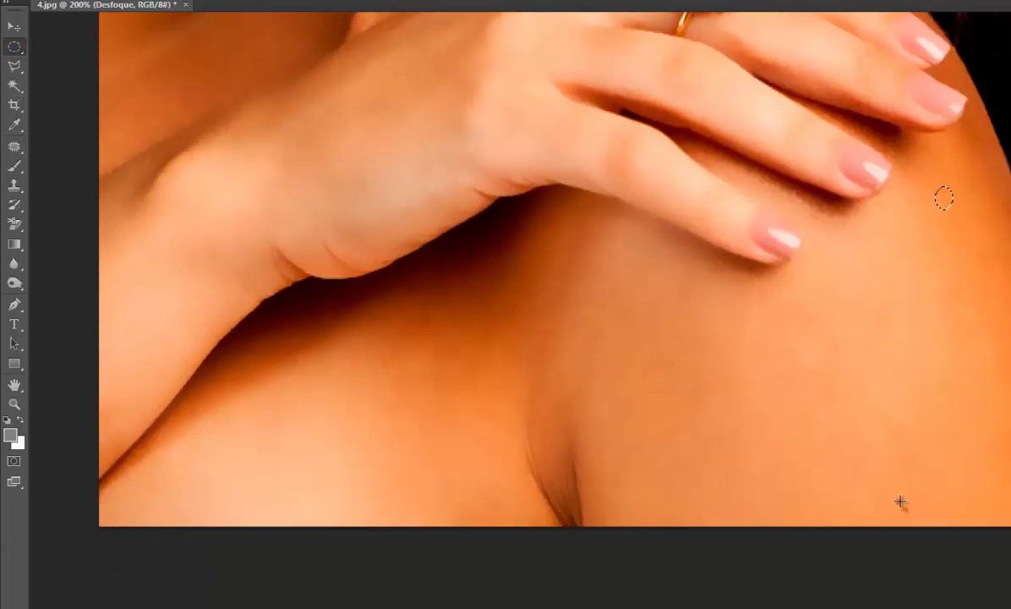
left_click_drag(901, 502, 912, 515)
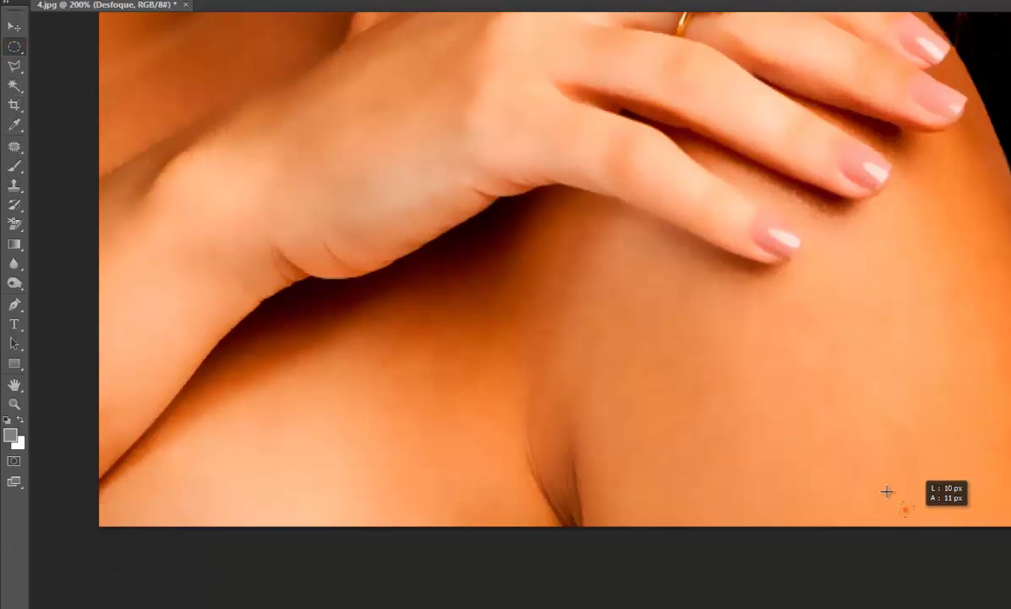
left_click(16, 147)
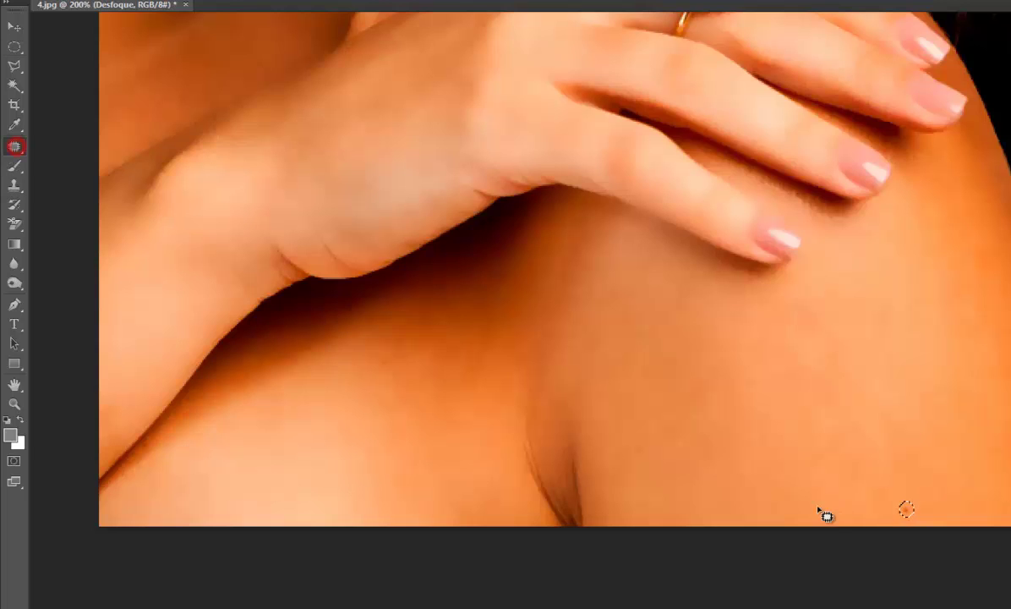
left_click(906, 507)
Review the whole retouched portrait from face to shoulder at 100% zoom.
key("ctrl+minus")
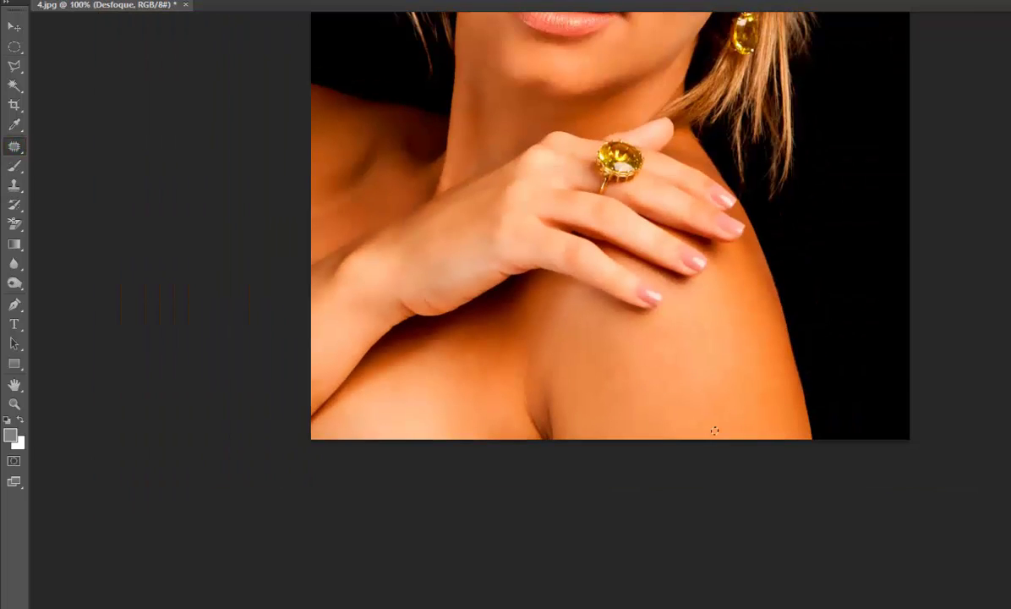
left_click_drag(714, 430, 715, 596)
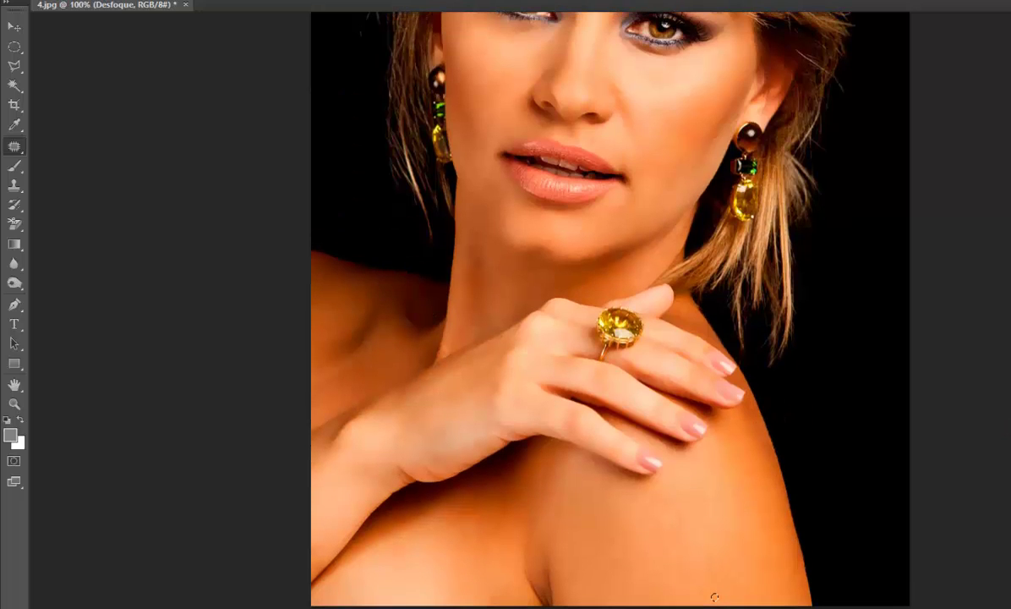
scroll(609, 304, "up", 5)
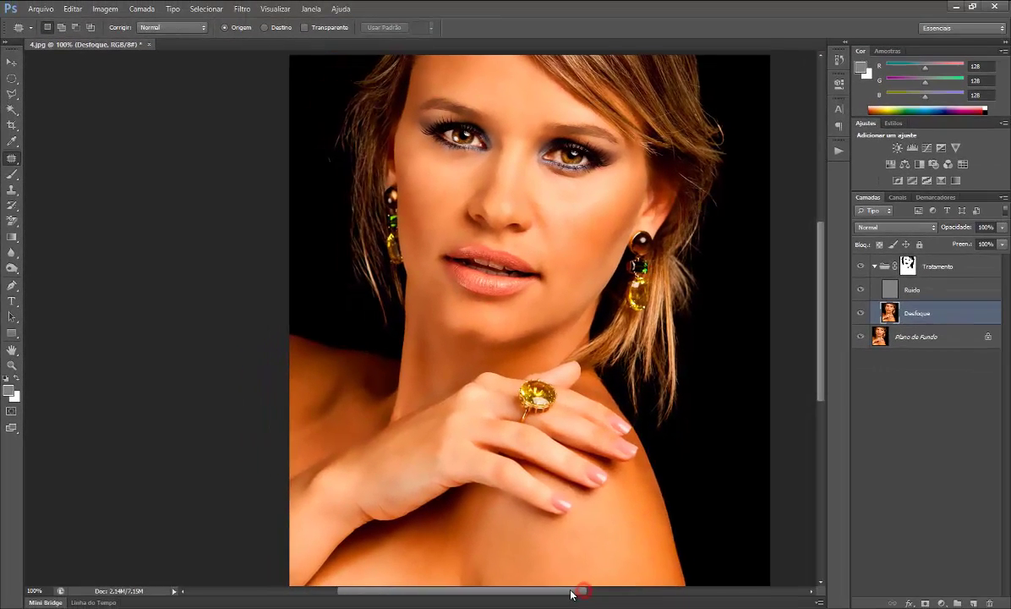
left_click_drag(571, 594, 568, 594)
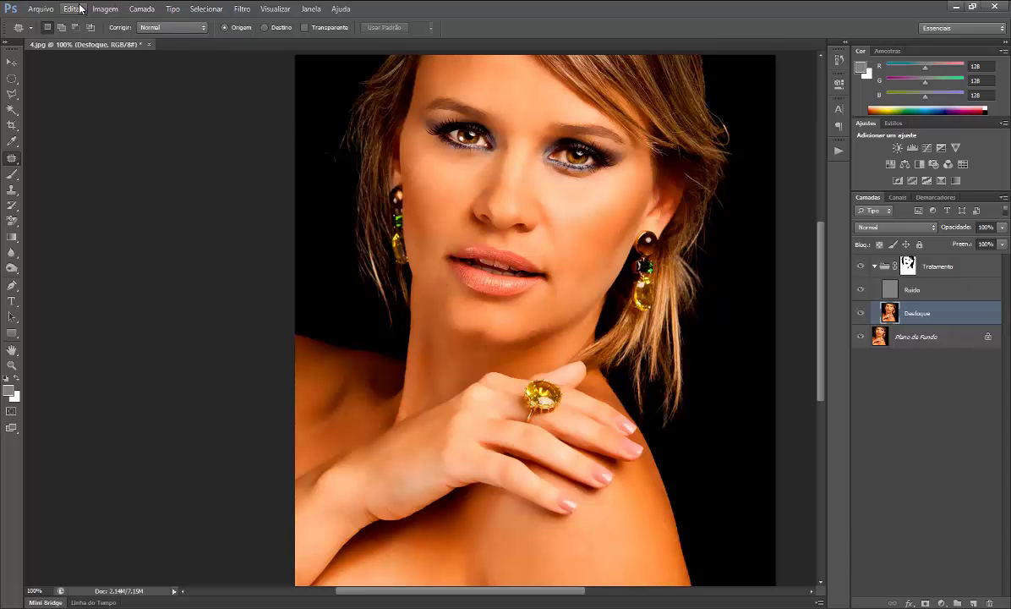
Switch to the Move tool, and collapse and re-expand the Tratamento group to show its layers.
left_click(13, 159)
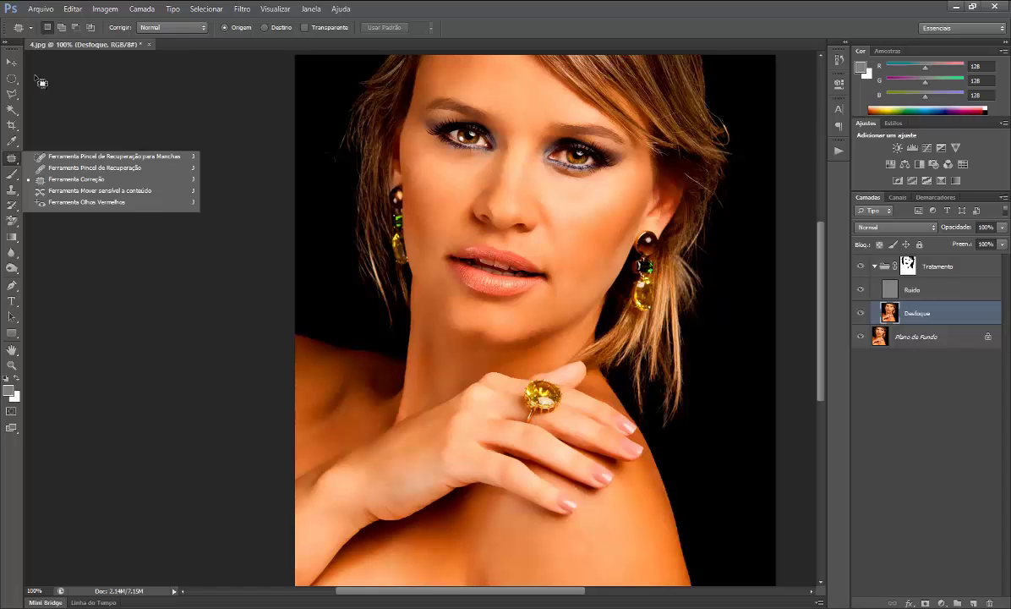
left_click(12, 61)
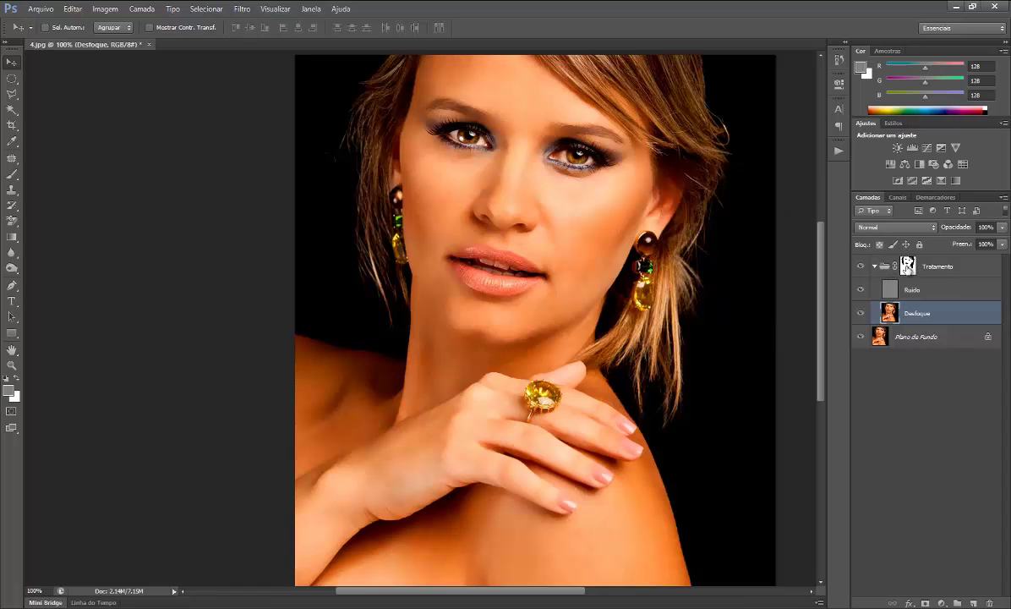
left_click(875, 268)
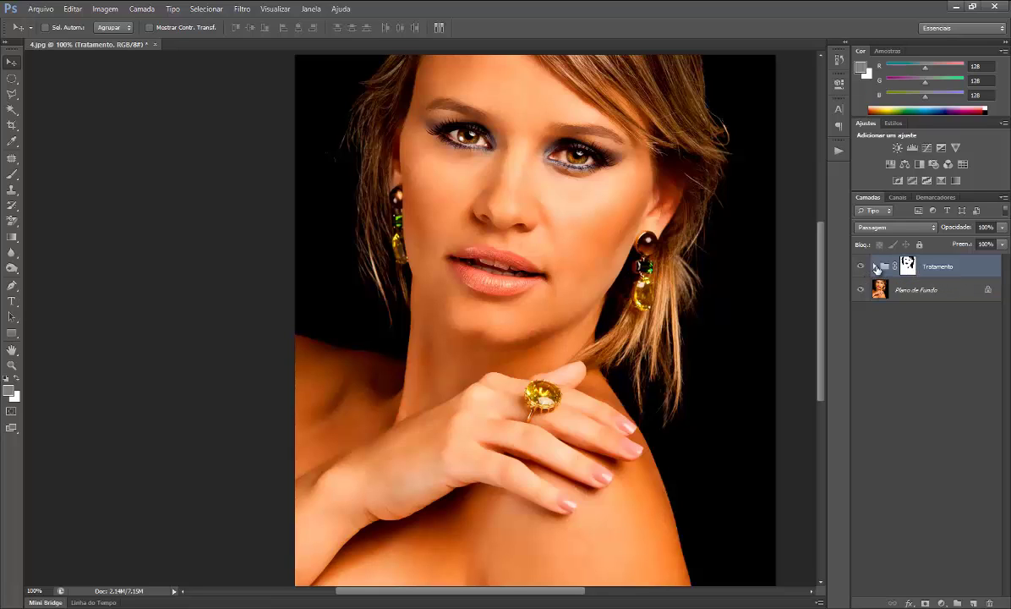
left_click(875, 267)
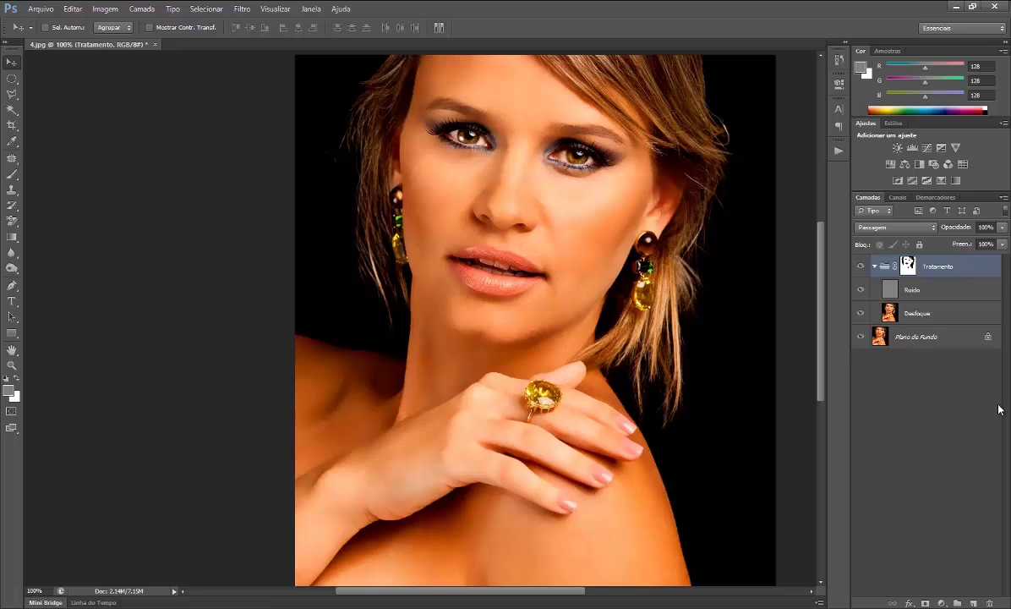